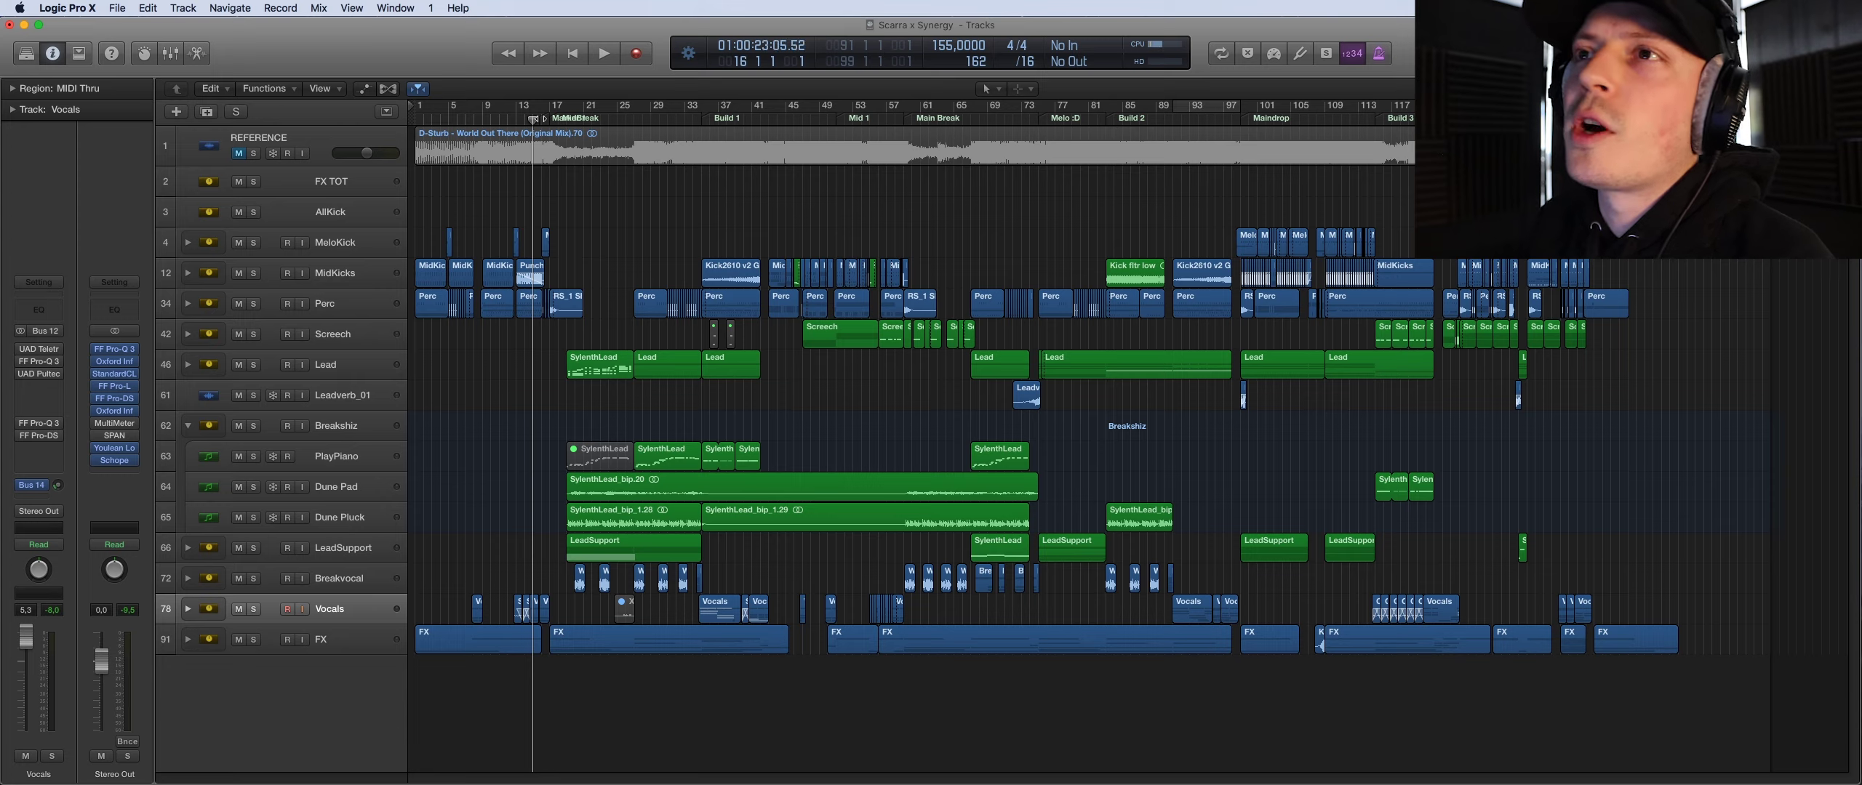
# Play the arrangement through the Build 1 section and stop just before the Mid 1 marker
pyautogui.moveTo(533, 118); pyautogui.dragTo(541, 118)
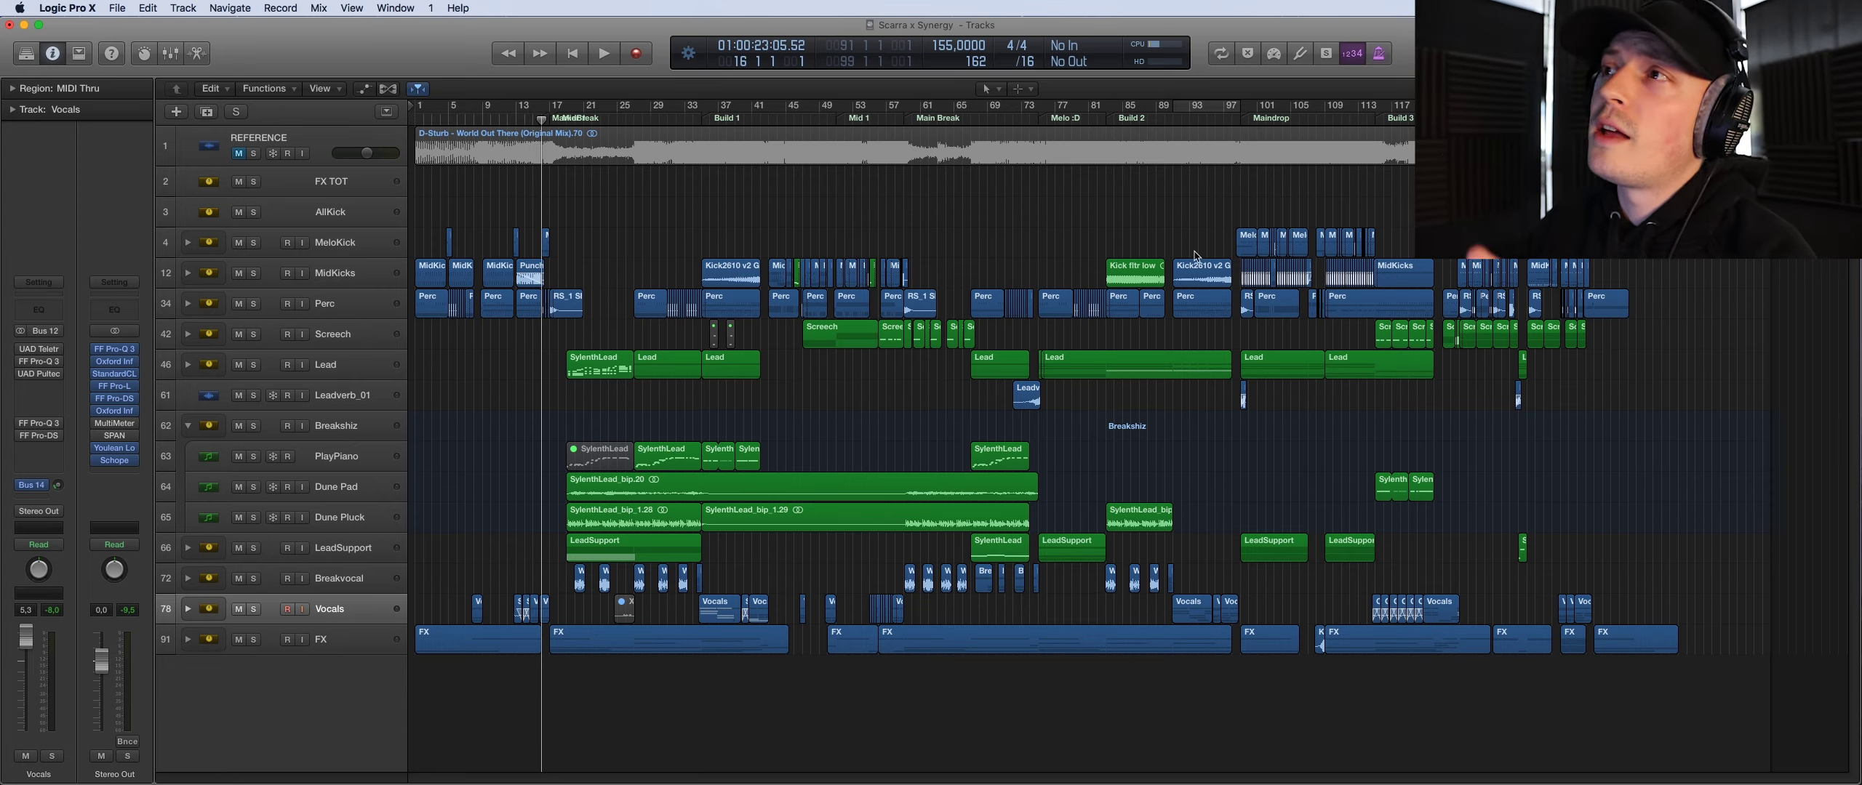
pyautogui.click(632, 119)
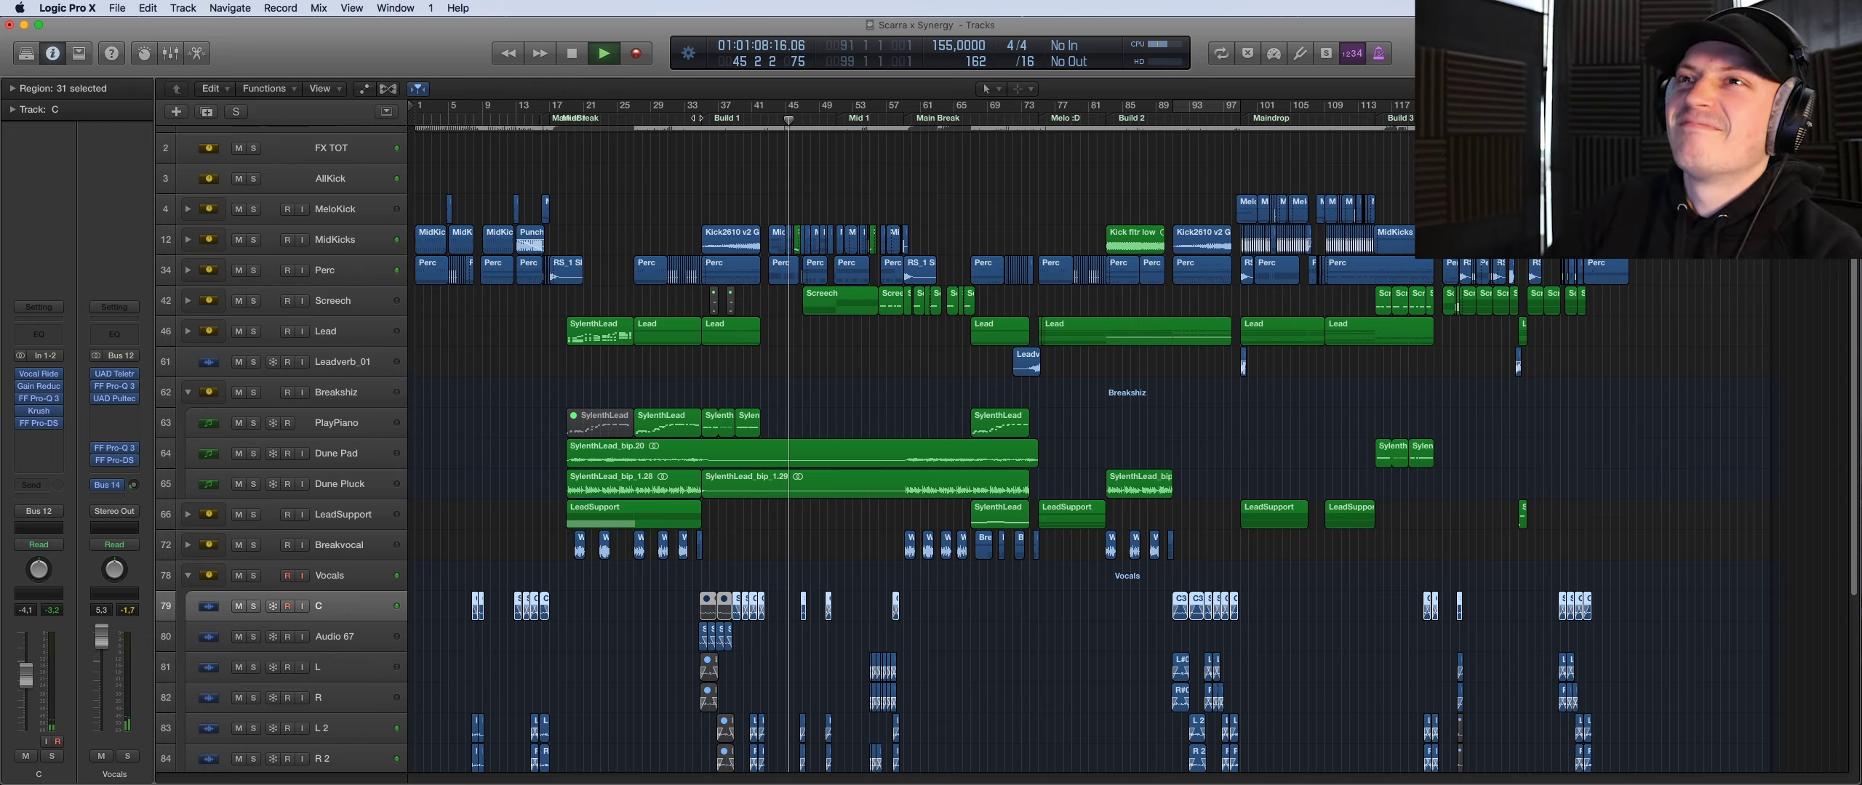
pyautogui.click(869, 387)
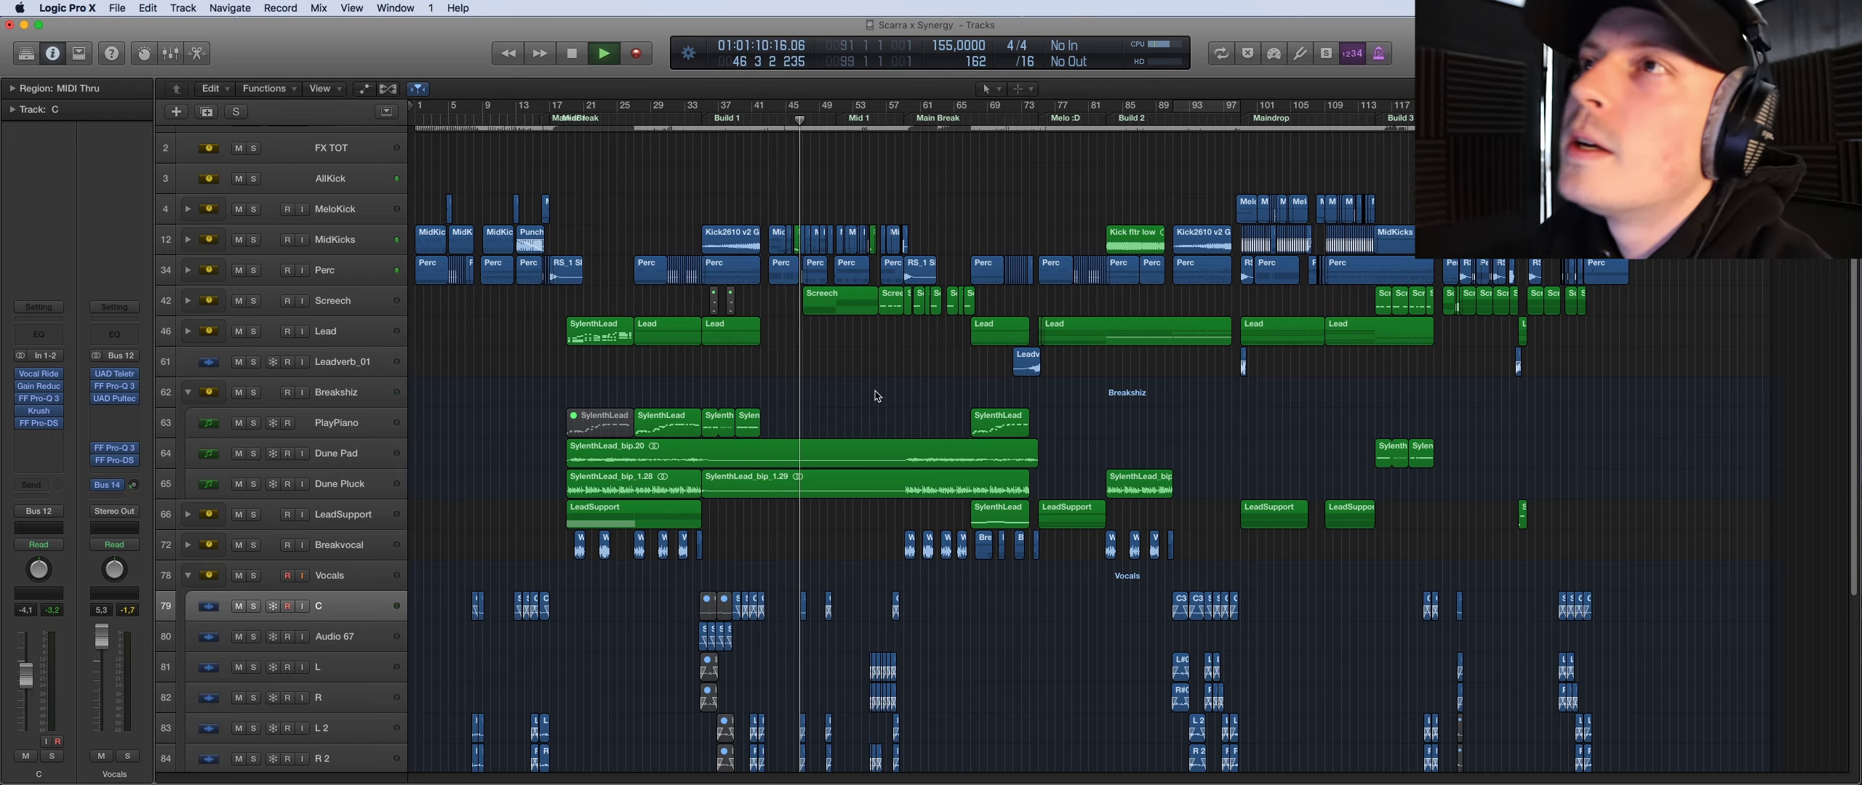
pyautogui.rightClick(865, 383)
pyautogui.press('Escape')
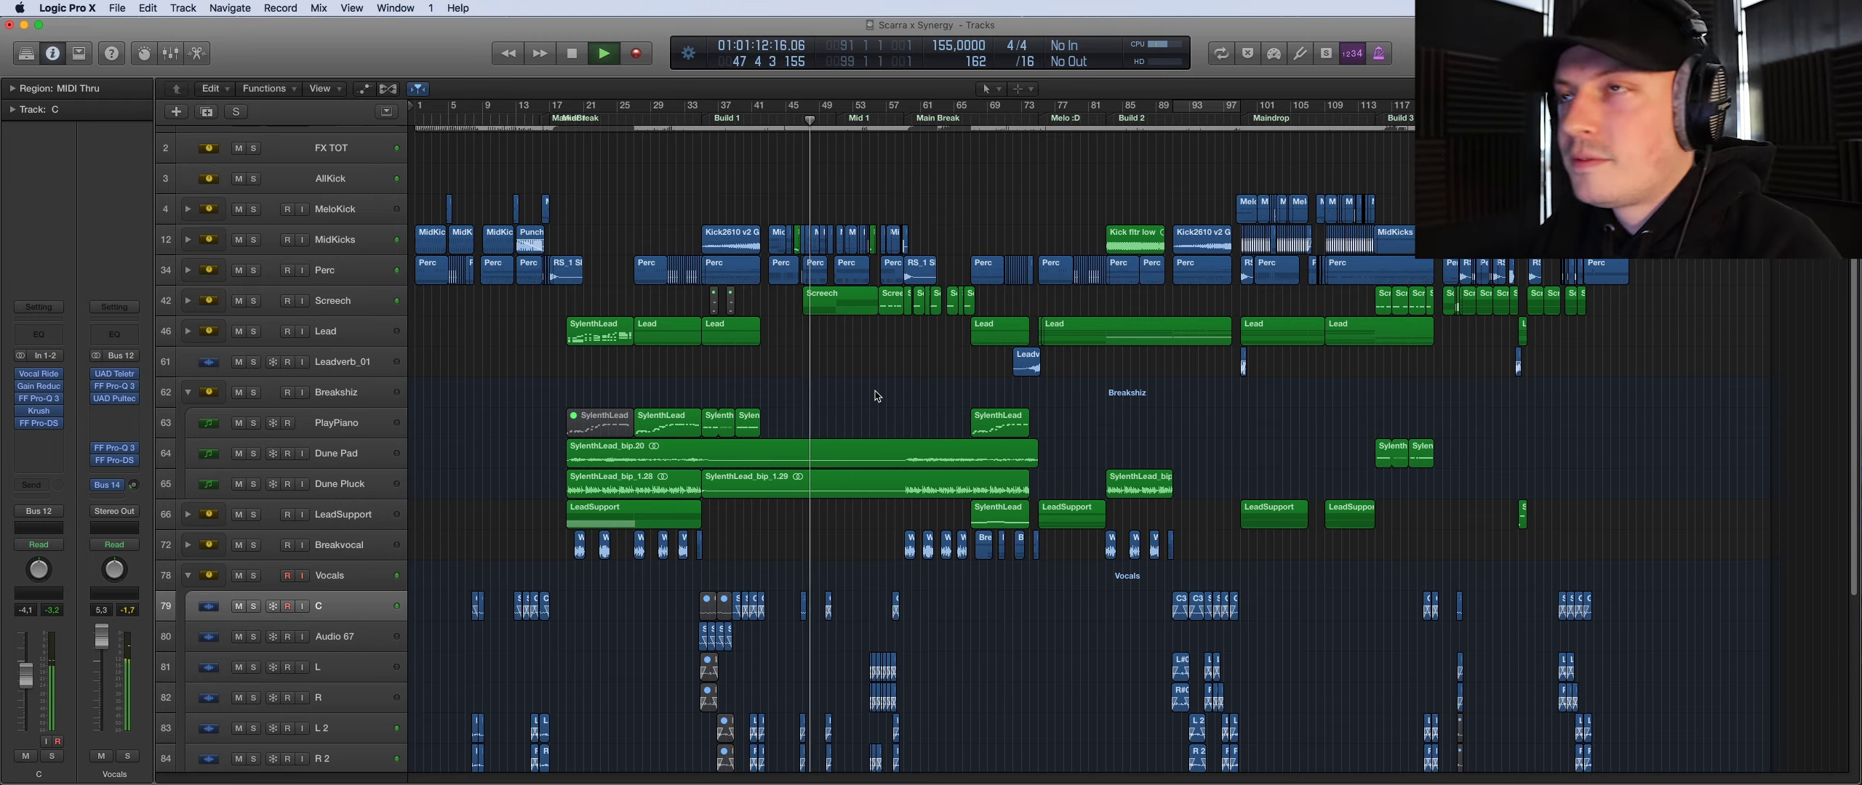
pyautogui.press('space')
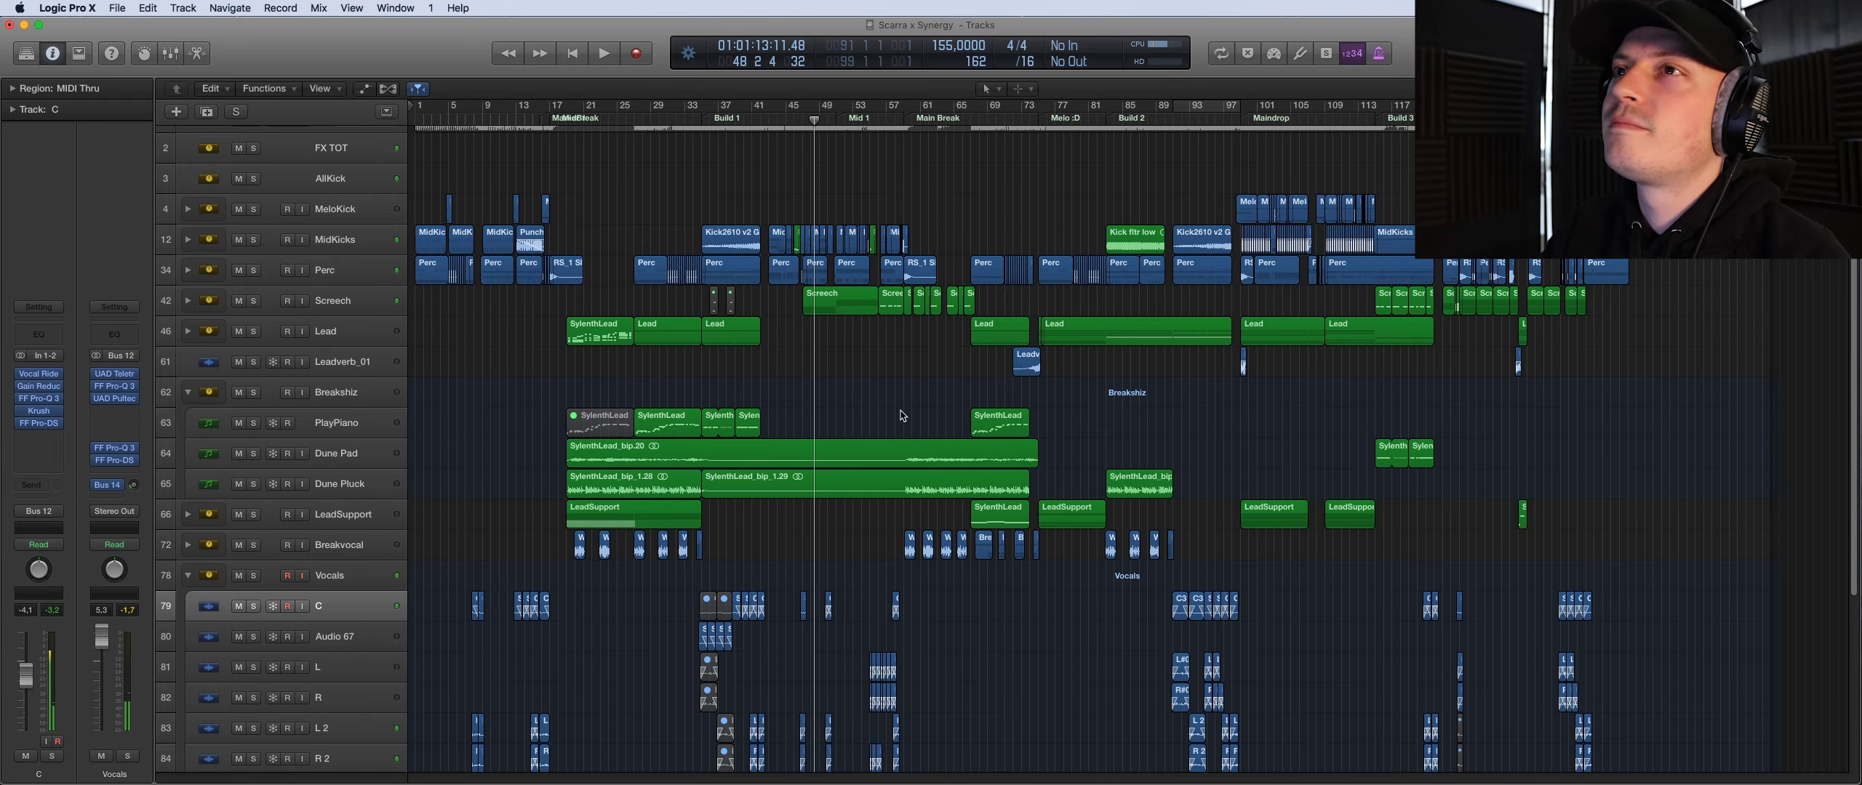
# Play the arrangement from bar 91 into the Maindrop section and stop at bar 109
pyautogui.rightClick(902, 416)
pyautogui.click(1024, 388)
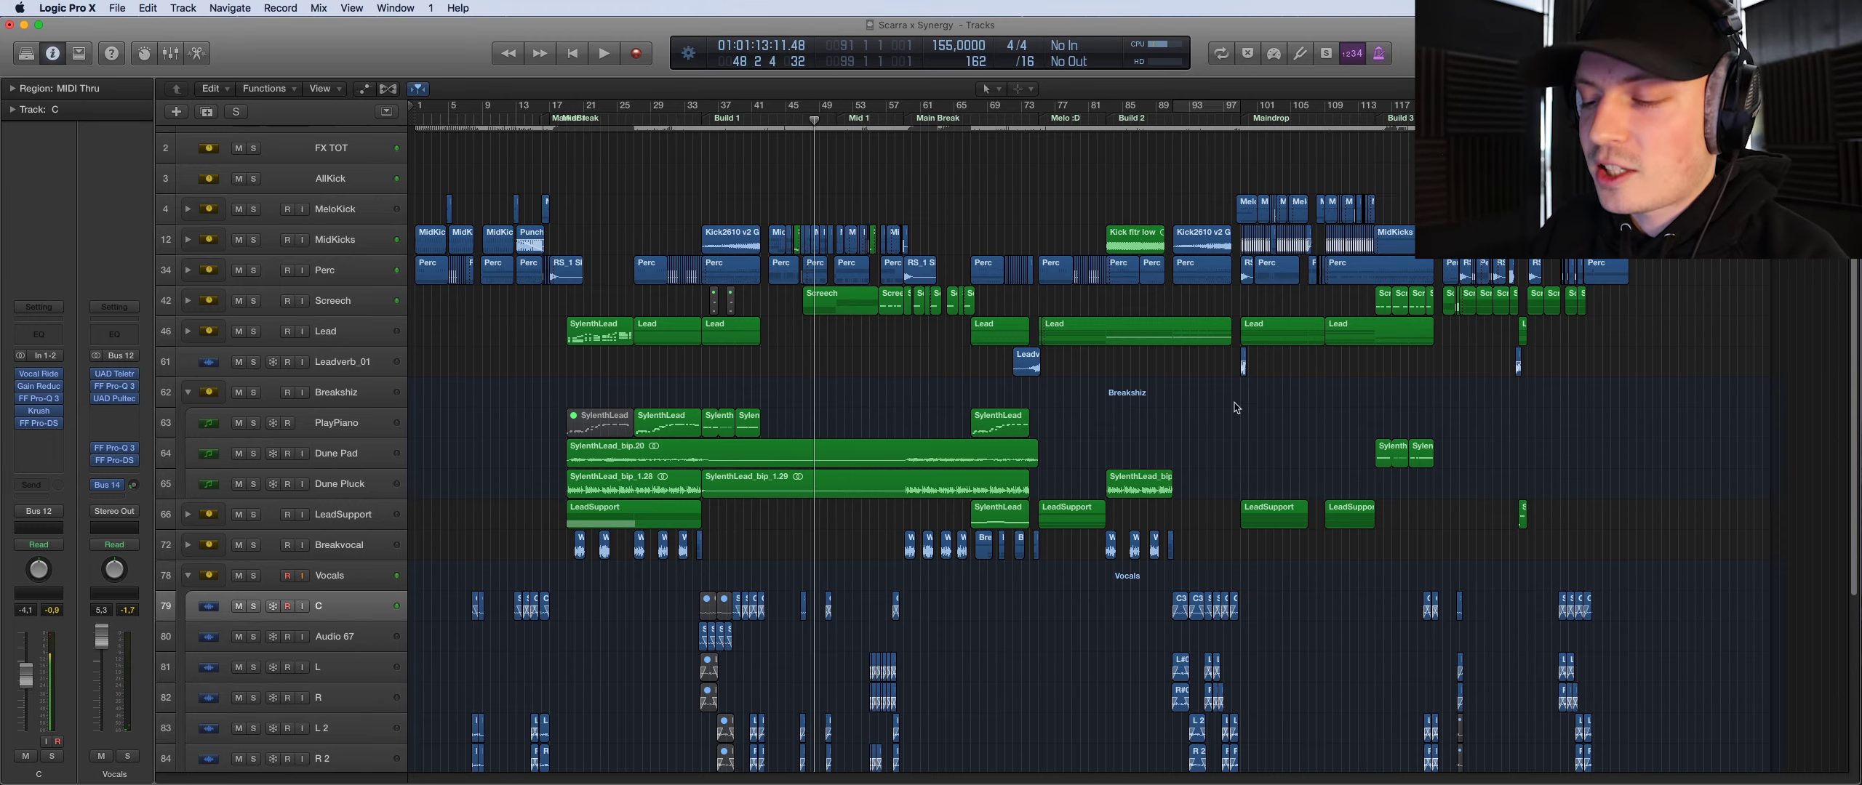
pyautogui.scroll(-1, 1235, 408)
pyautogui.click(1171, 119)
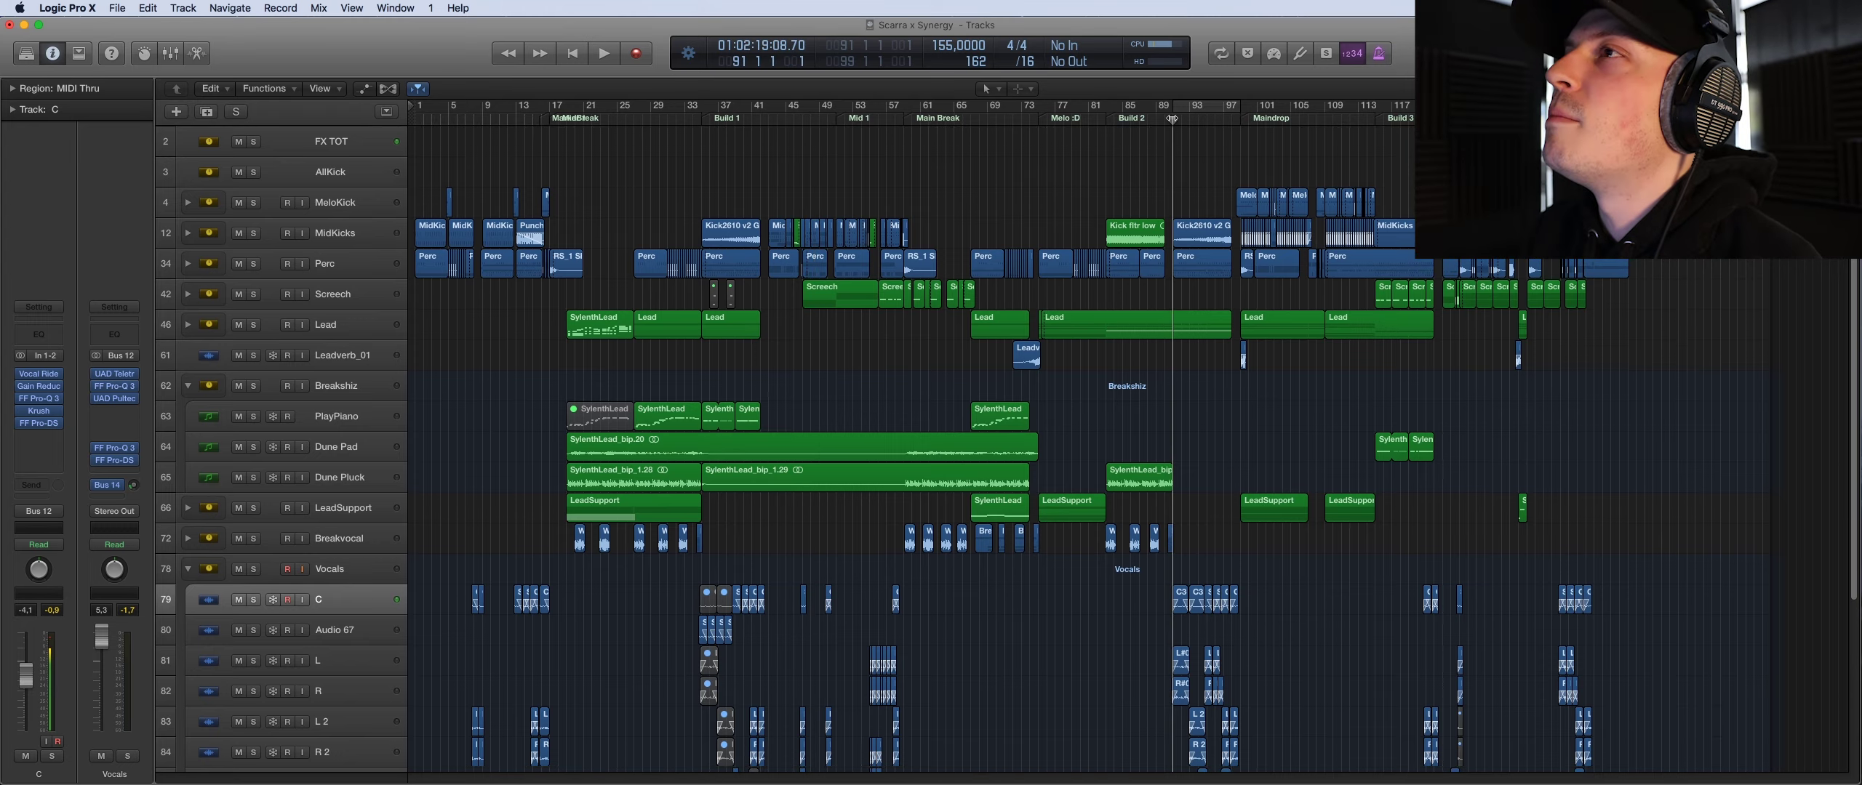
pyautogui.press('space')
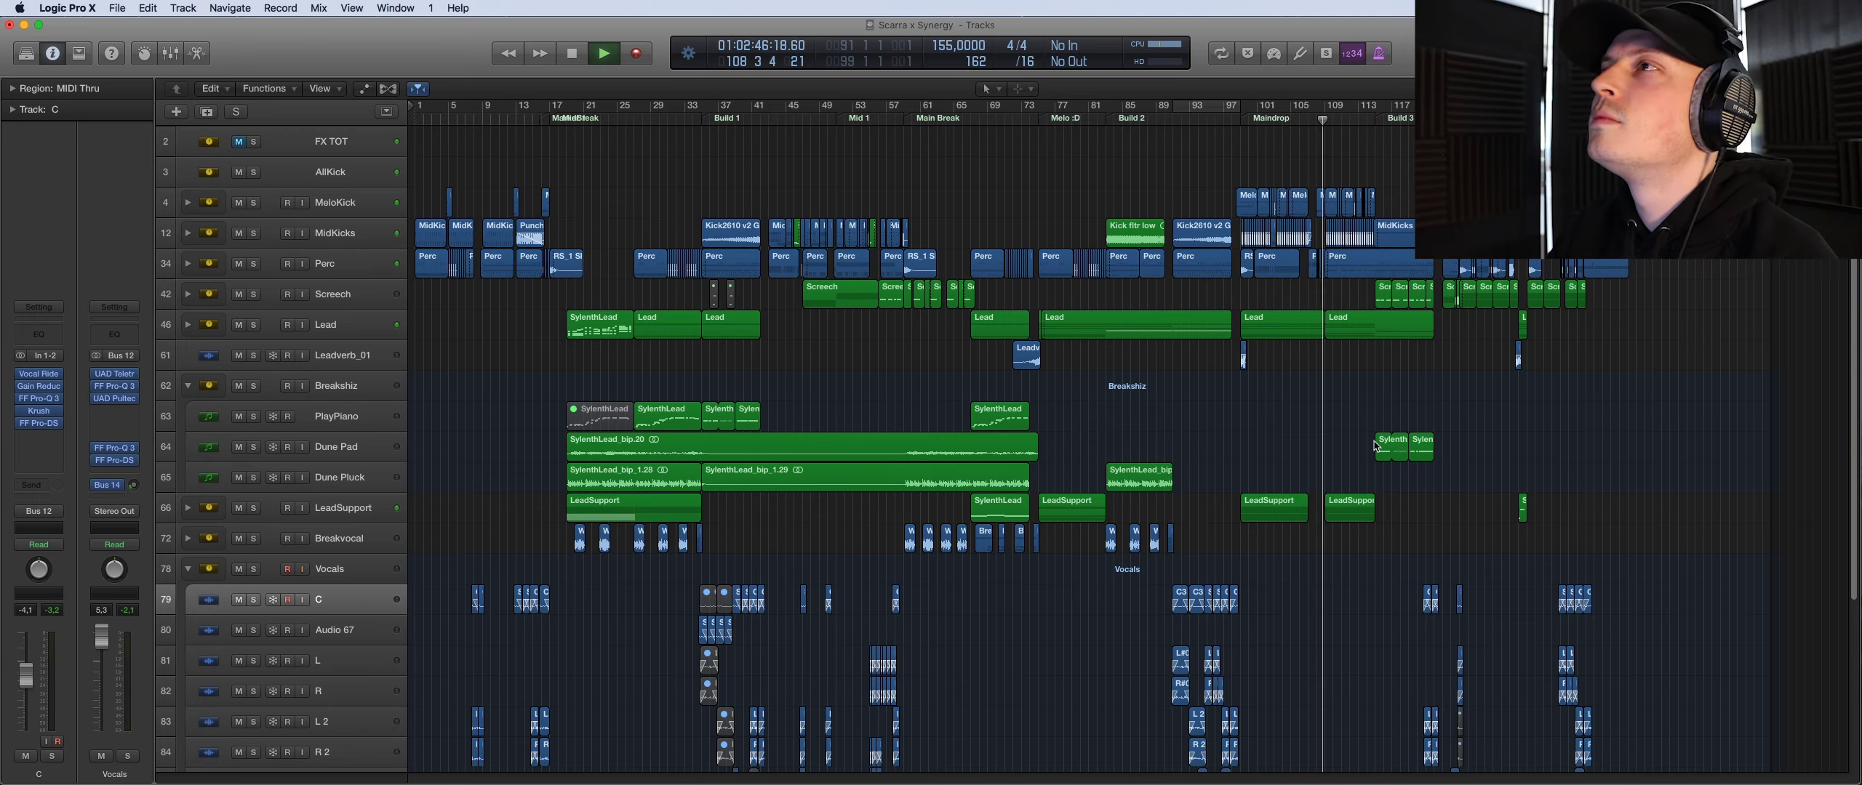
pyautogui.press('space')
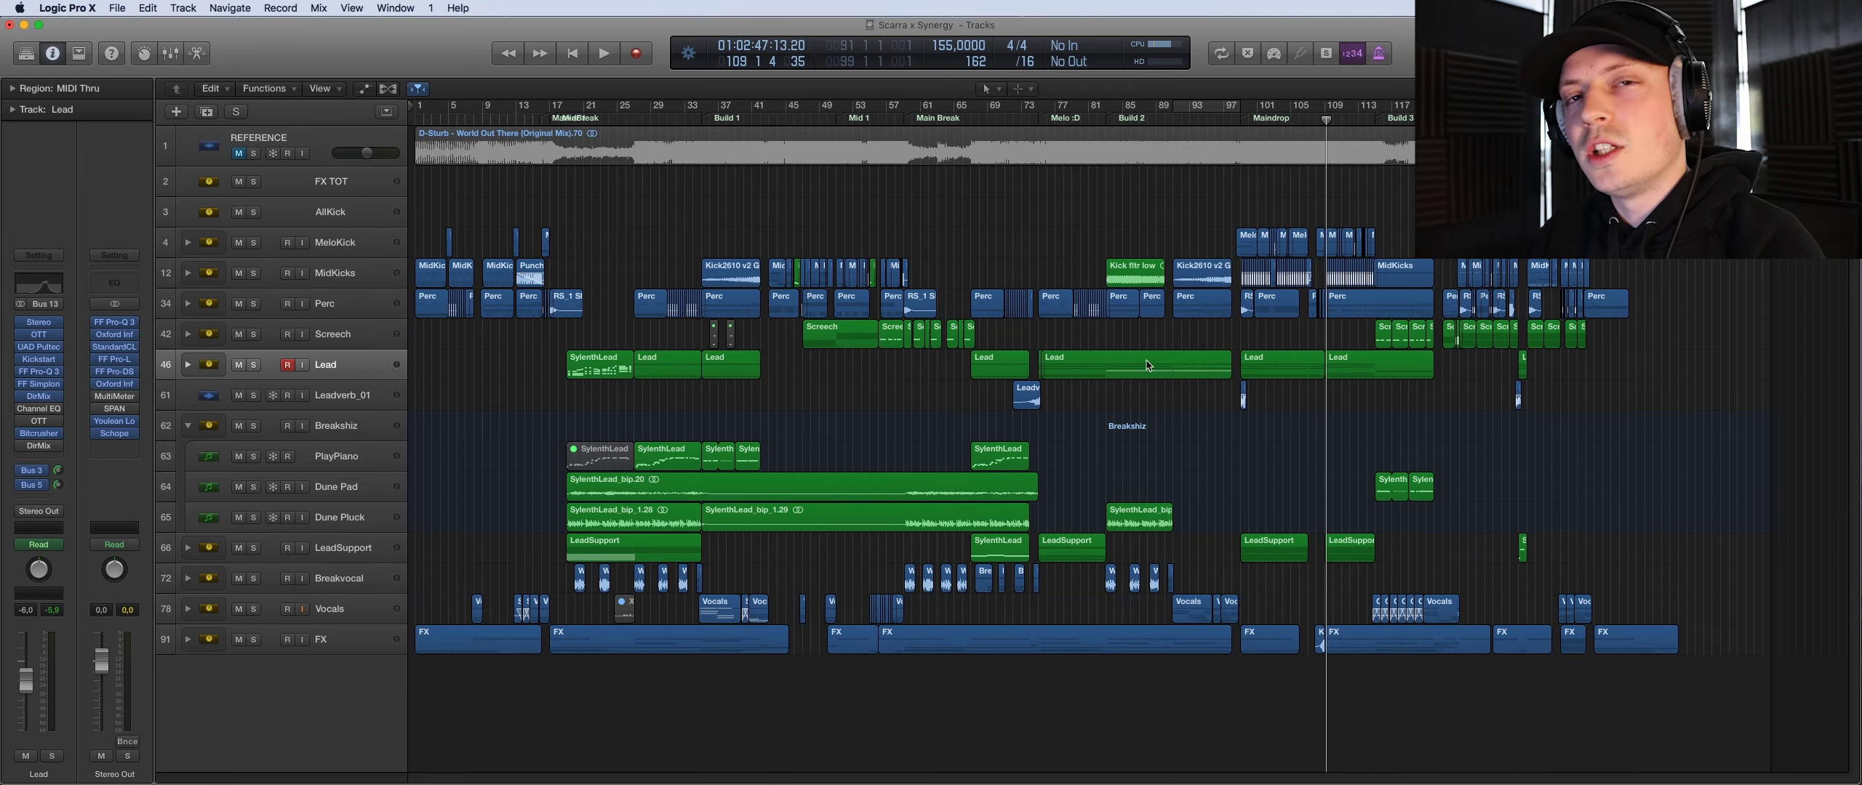
# Switch to the iTunes mini player, listen to the loaded track from about 1:37, pause it and return to Logic Pro X
pyautogui.rightClick(1133, 348)
pyautogui.press('Escape')
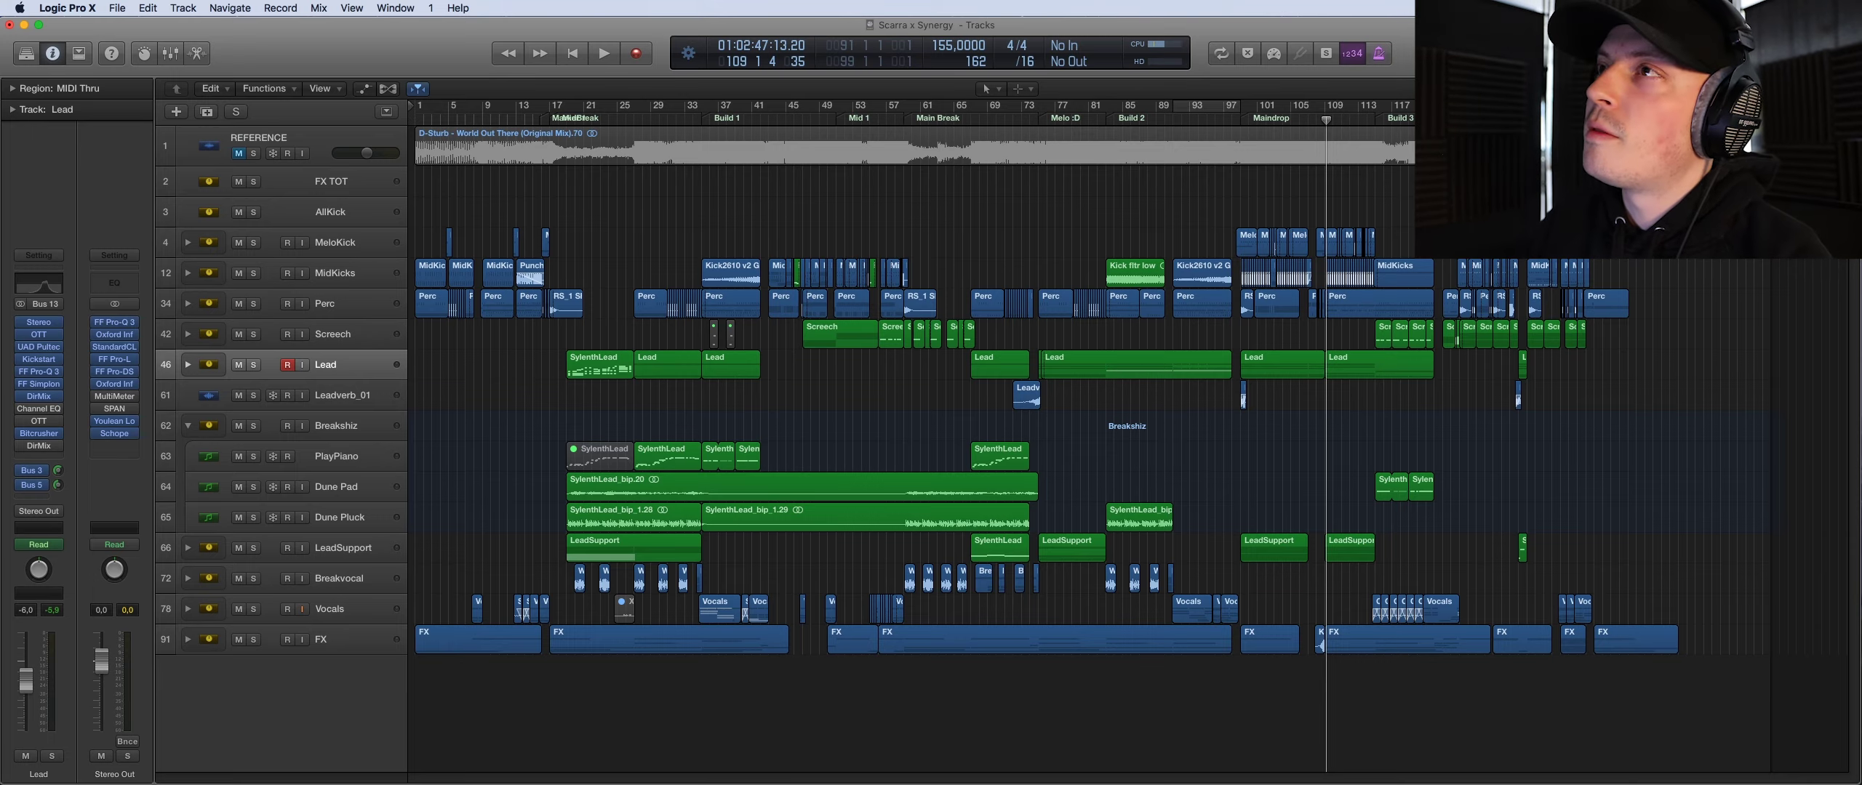
pyautogui.moveTo(1084, 783); pyautogui.dragTo(1107, 424)
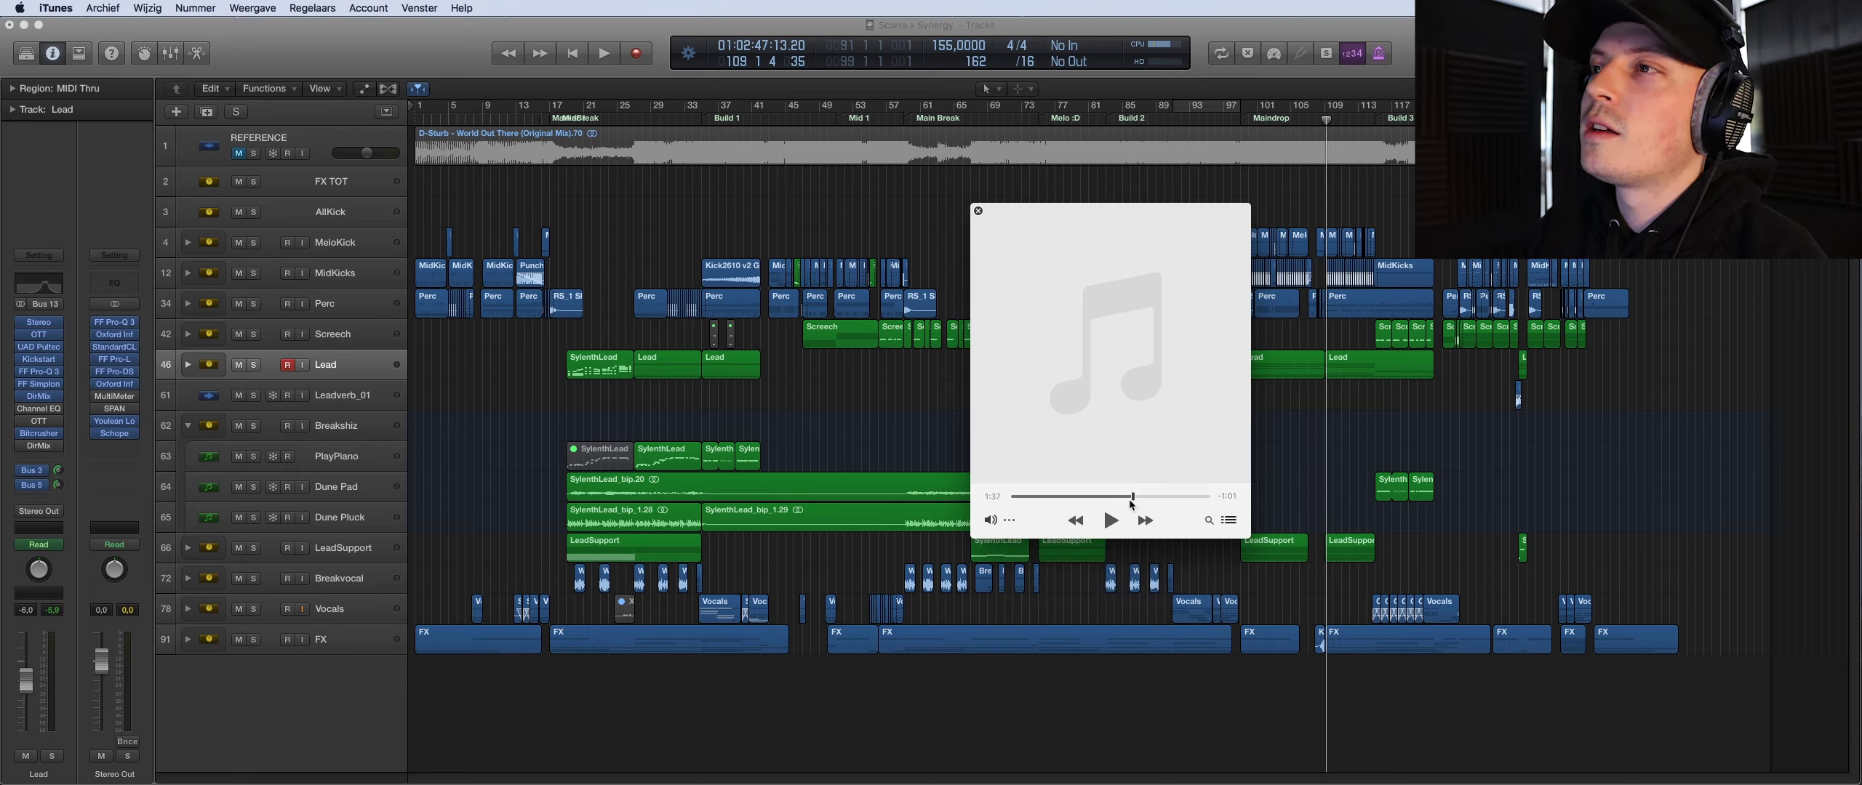
pyautogui.moveTo(1147, 316); pyautogui.dragTo(1064, 312)
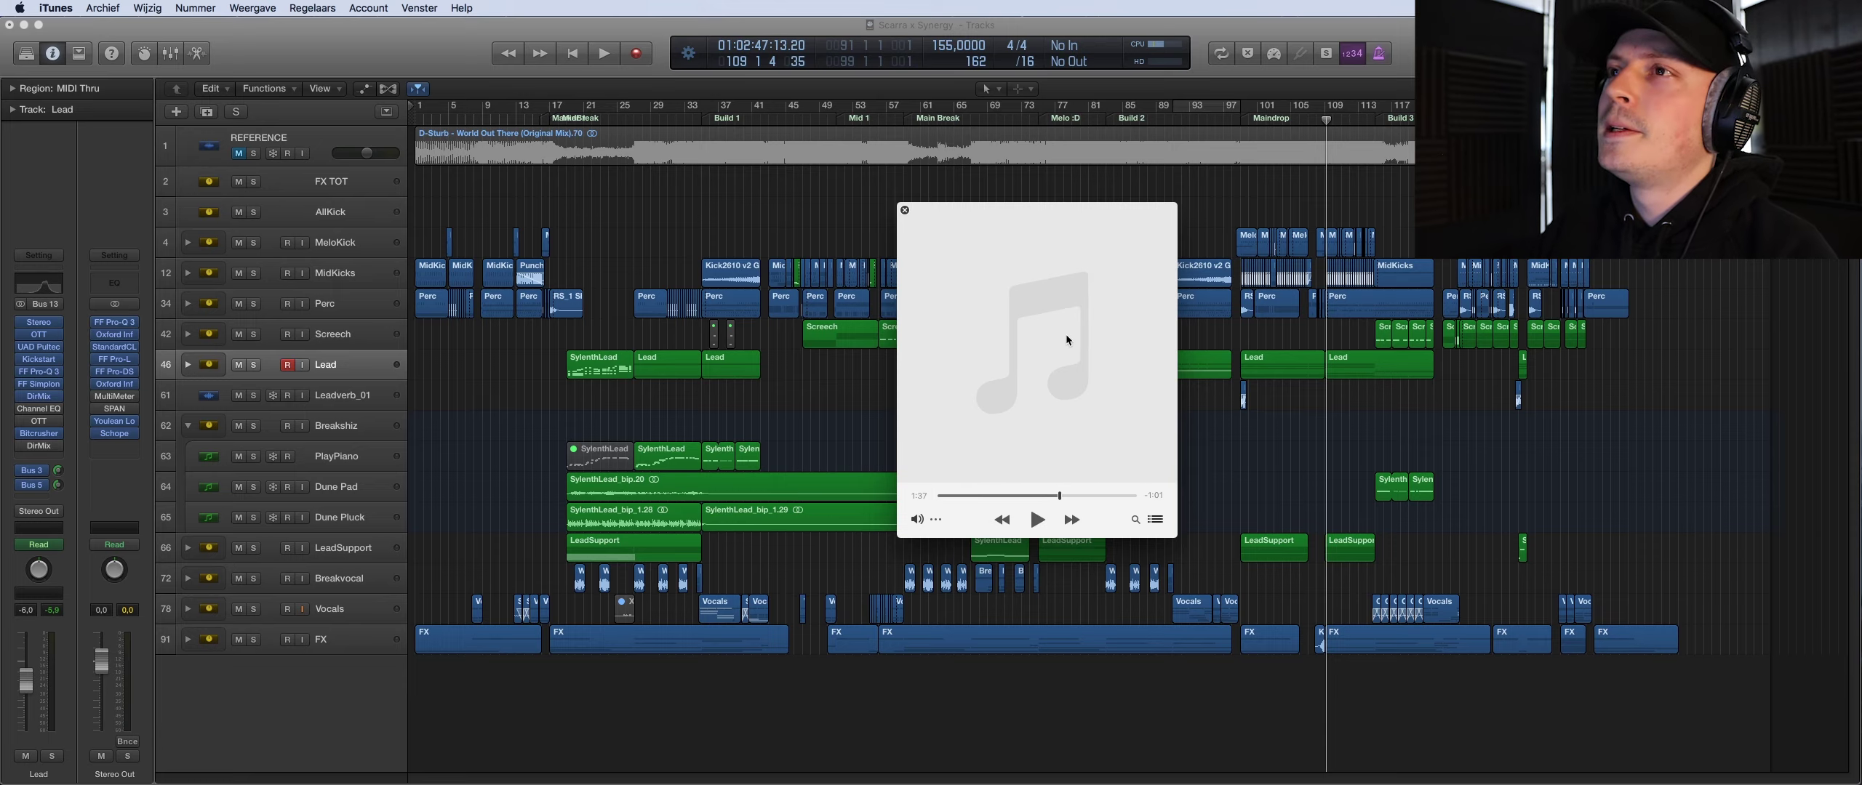
pyautogui.click(1036, 520)
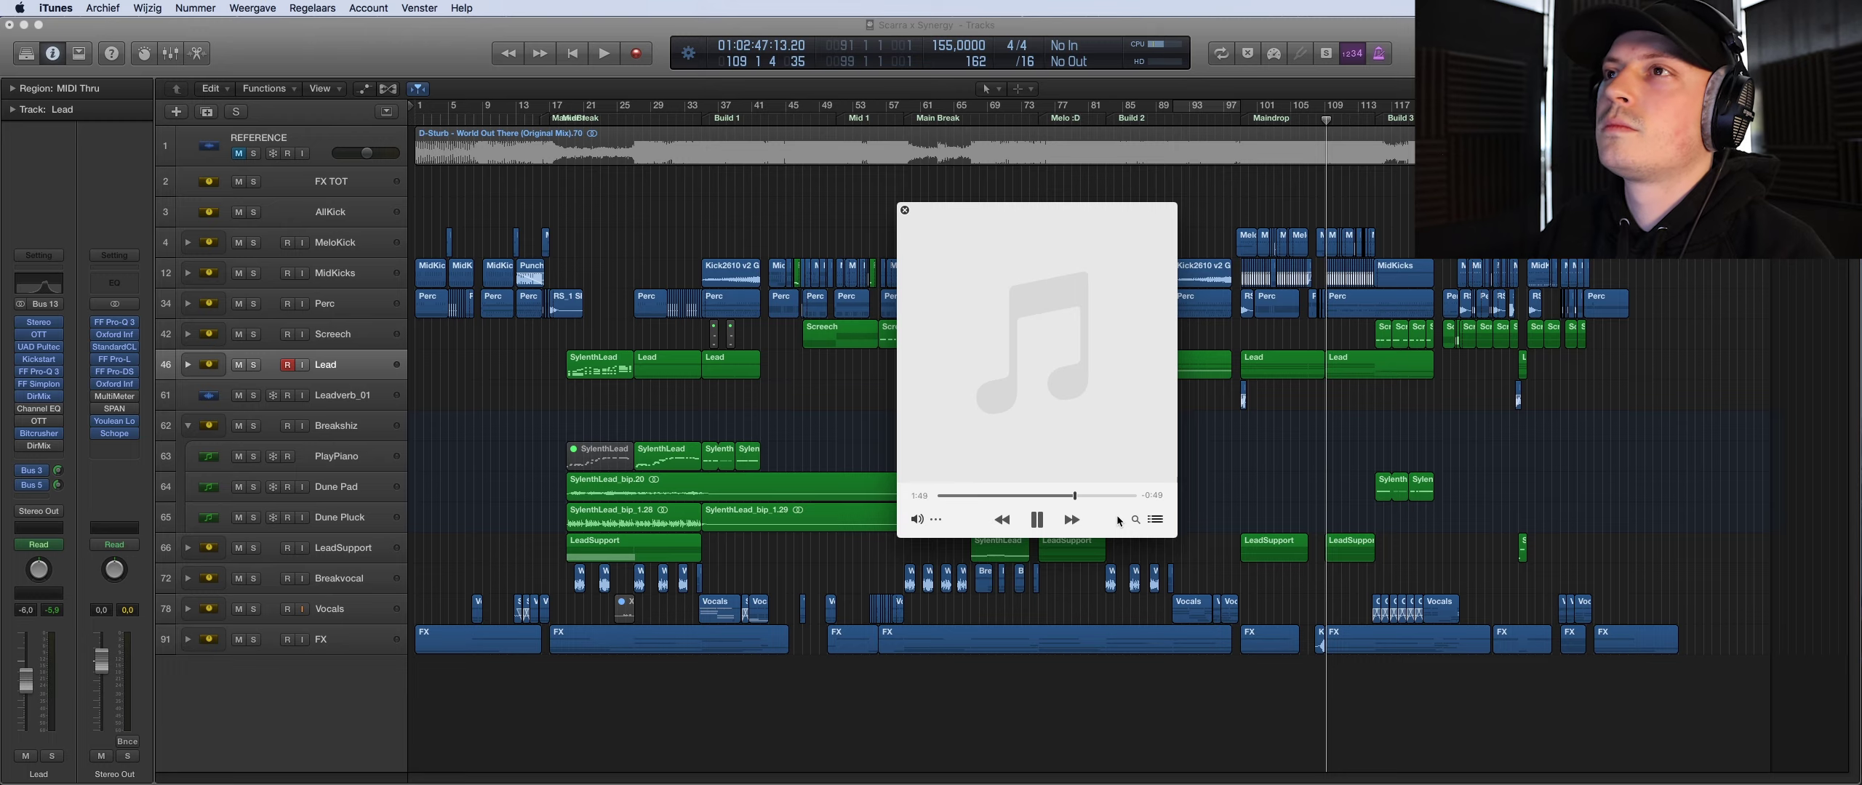
pyautogui.click(1036, 524)
pyautogui.click(1484, 182)
pyautogui.press('t')
pyautogui.press('Escape')
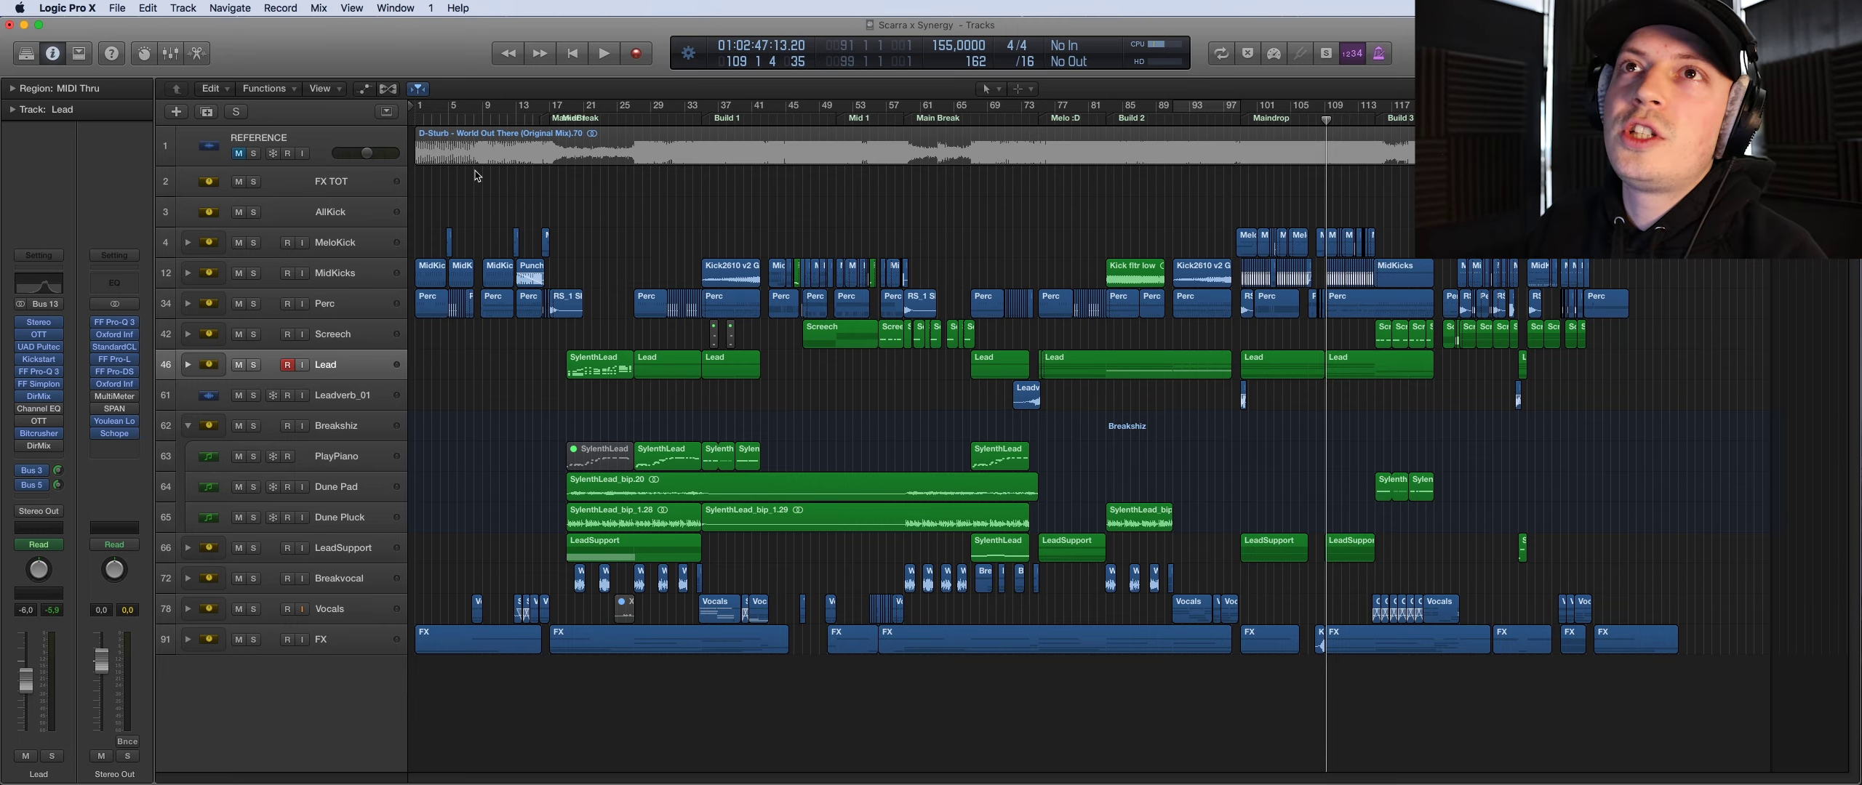
# Make the REFERENCE track taller and compare its waveform with the arrangement around the Fakedrop marker at bar 123
pyautogui.moveTo(307, 166); pyautogui.dragTo(307, 215)
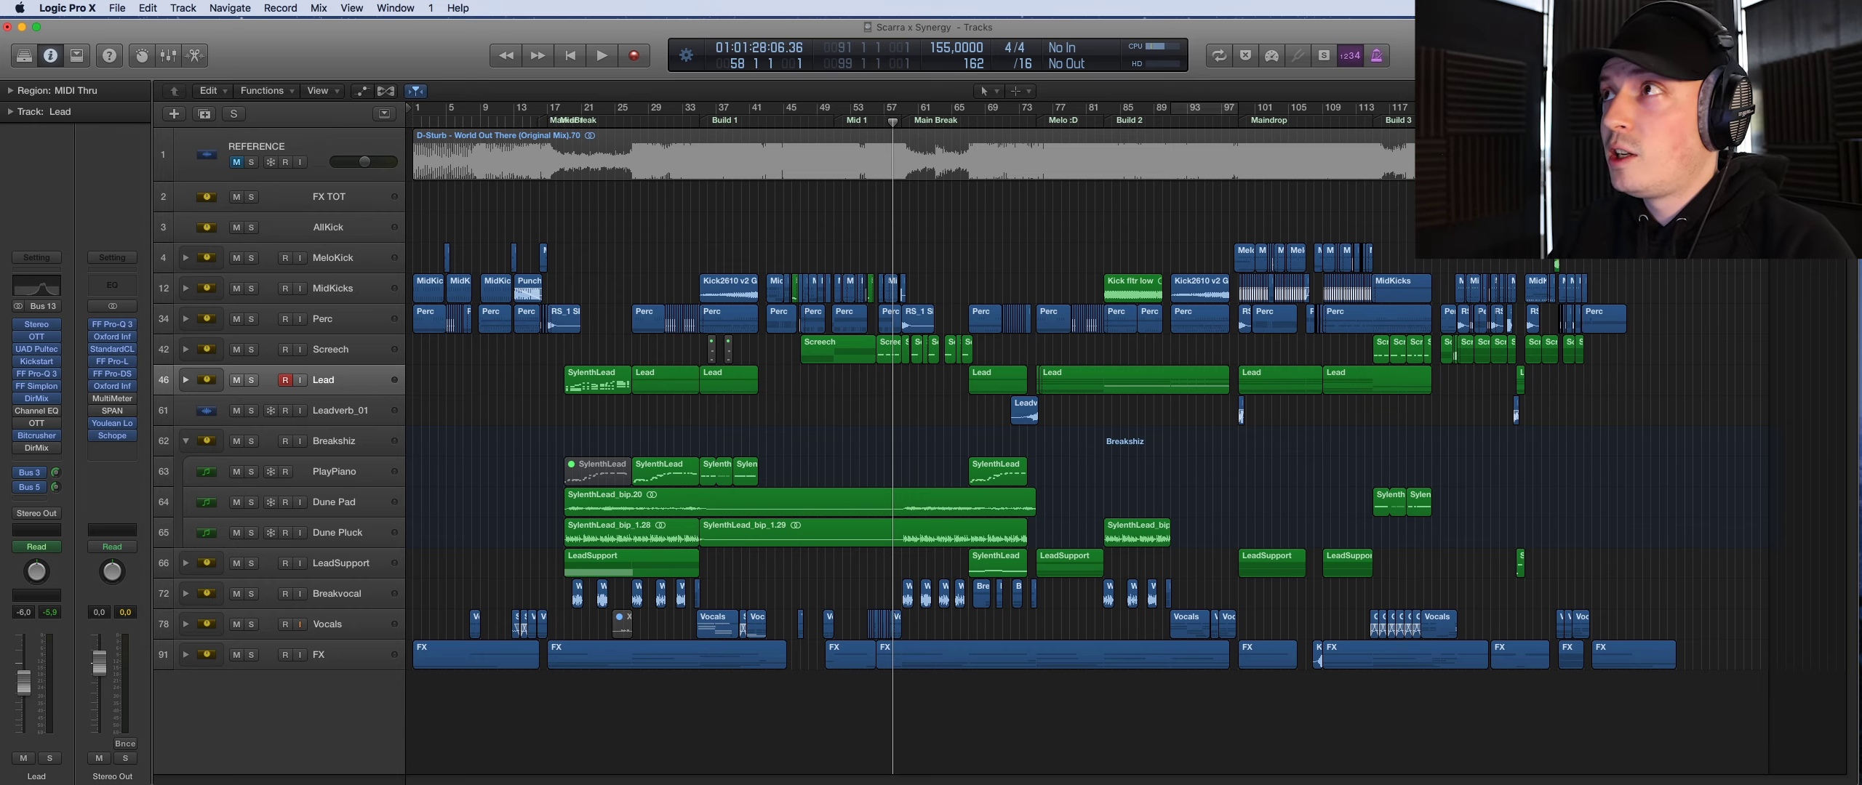
pyautogui.press('super+Right')
pyautogui.press('super+Right')
pyautogui.press('super+Right')
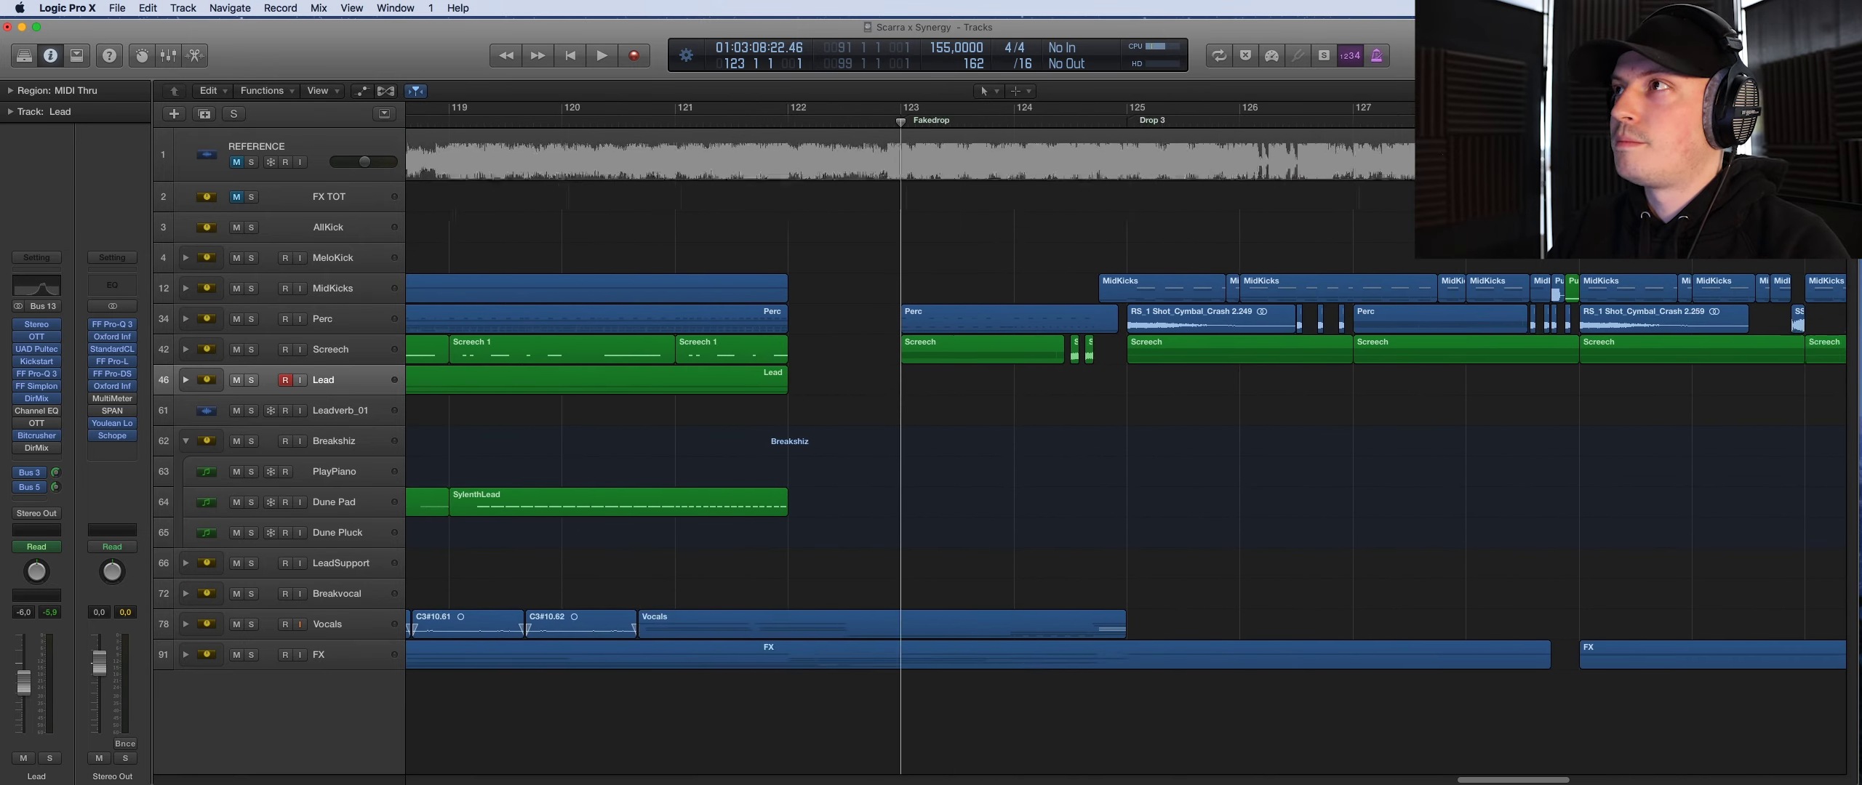
pyautogui.press('super+Left')
pyautogui.press('super+Left')
pyautogui.press('super+Left')
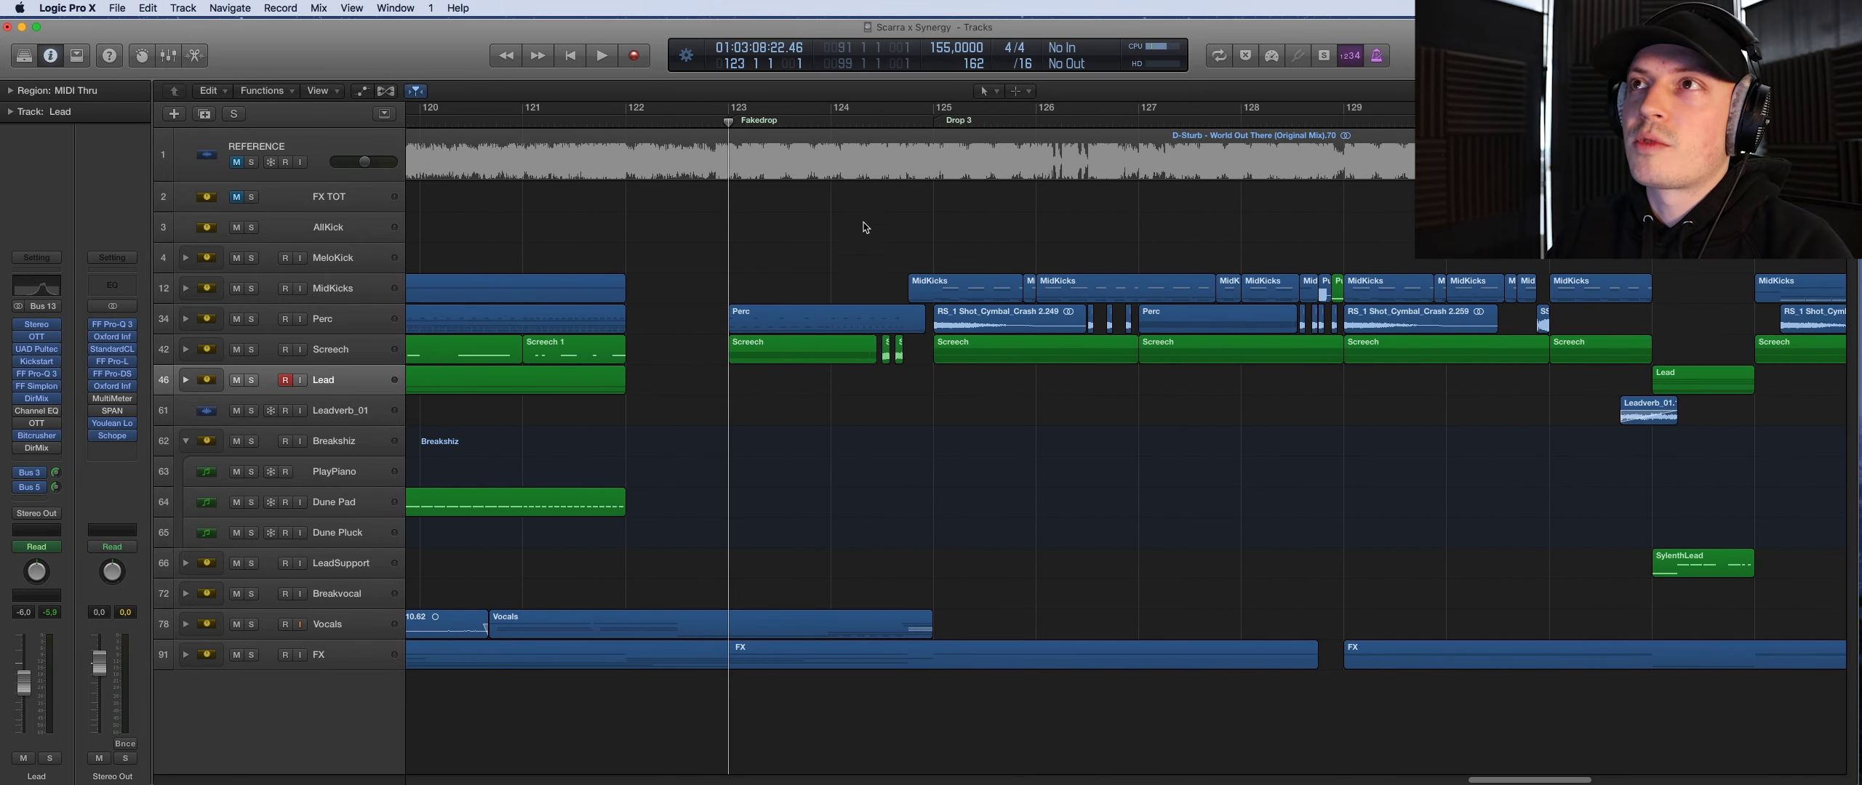
pyautogui.press('super+Left')
pyautogui.press('super+Left')
pyautogui.press('super+Left')
pyautogui.press('super+Left')
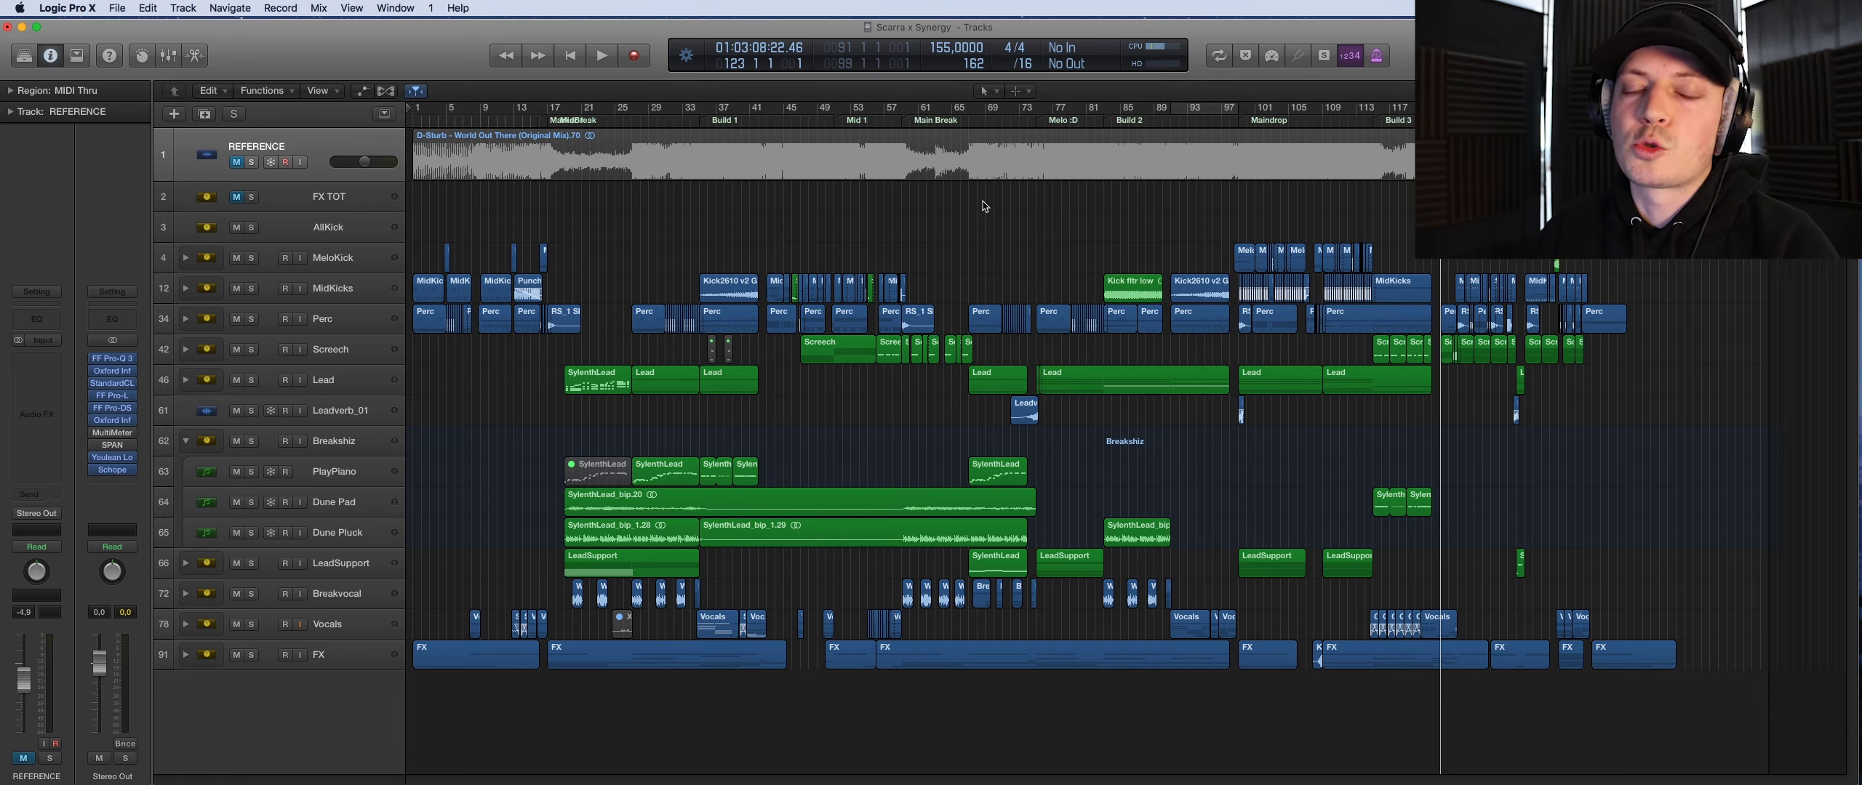
# Expand the Lead track stack, set a cycle range over bars 75 to 83, and play the looped section
pyautogui.click(339, 379)
pyautogui.click(186, 379)
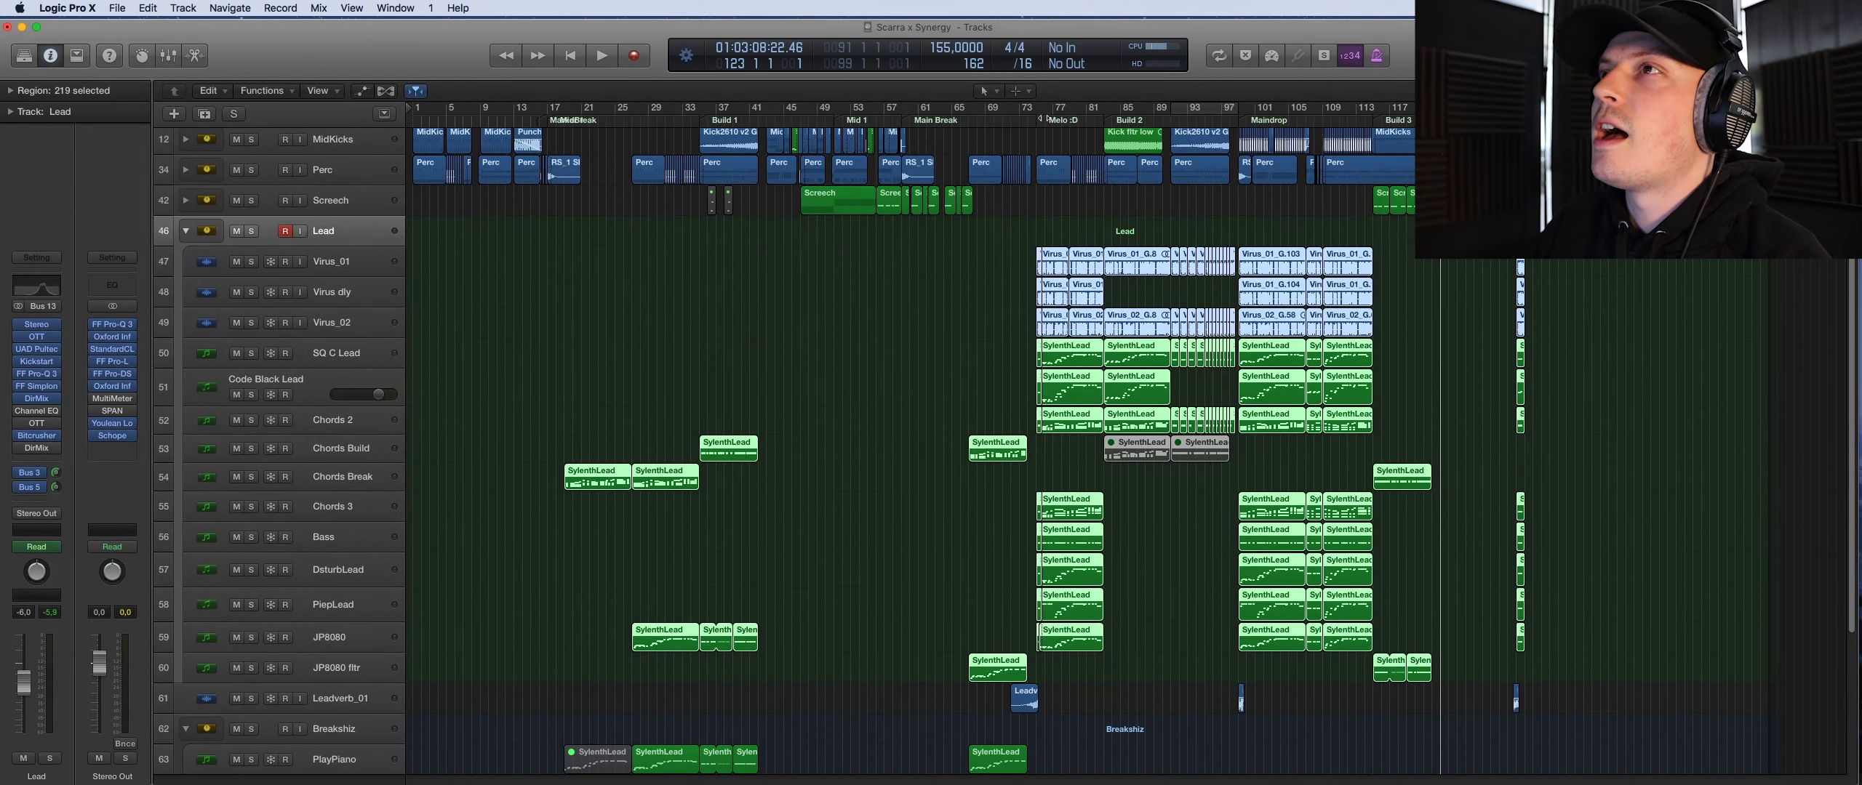
pyautogui.moveTo(1042, 113); pyautogui.dragTo(1103, 113)
pyautogui.press('space')
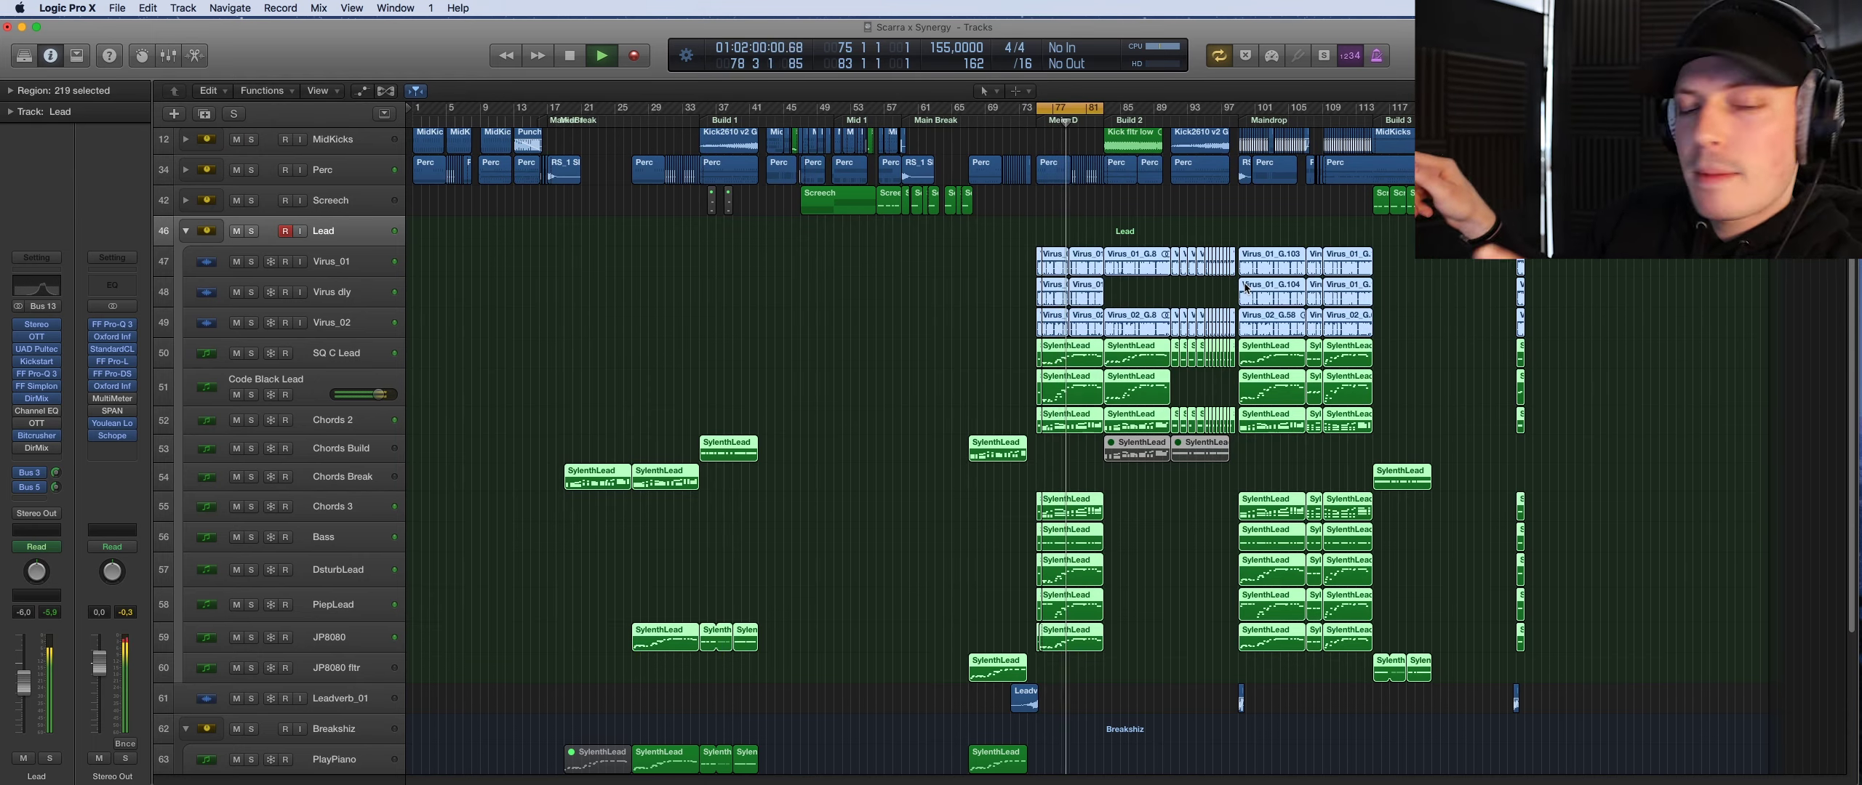
pyautogui.rightClick(1245, 287)
pyautogui.press('Escape')
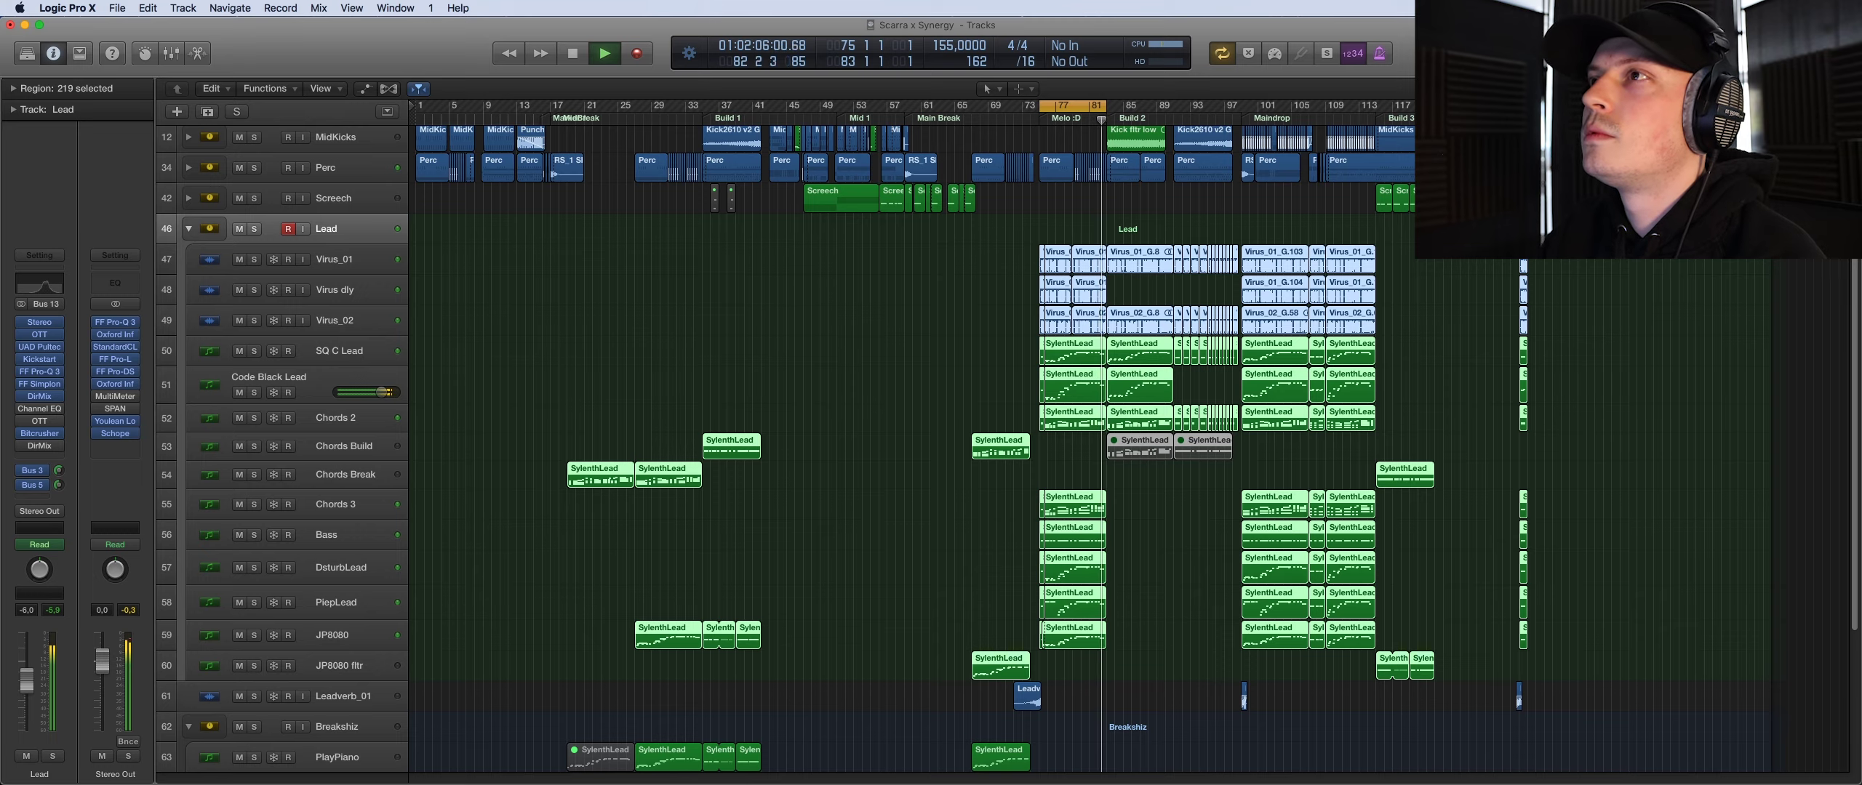
pyautogui.press('space')
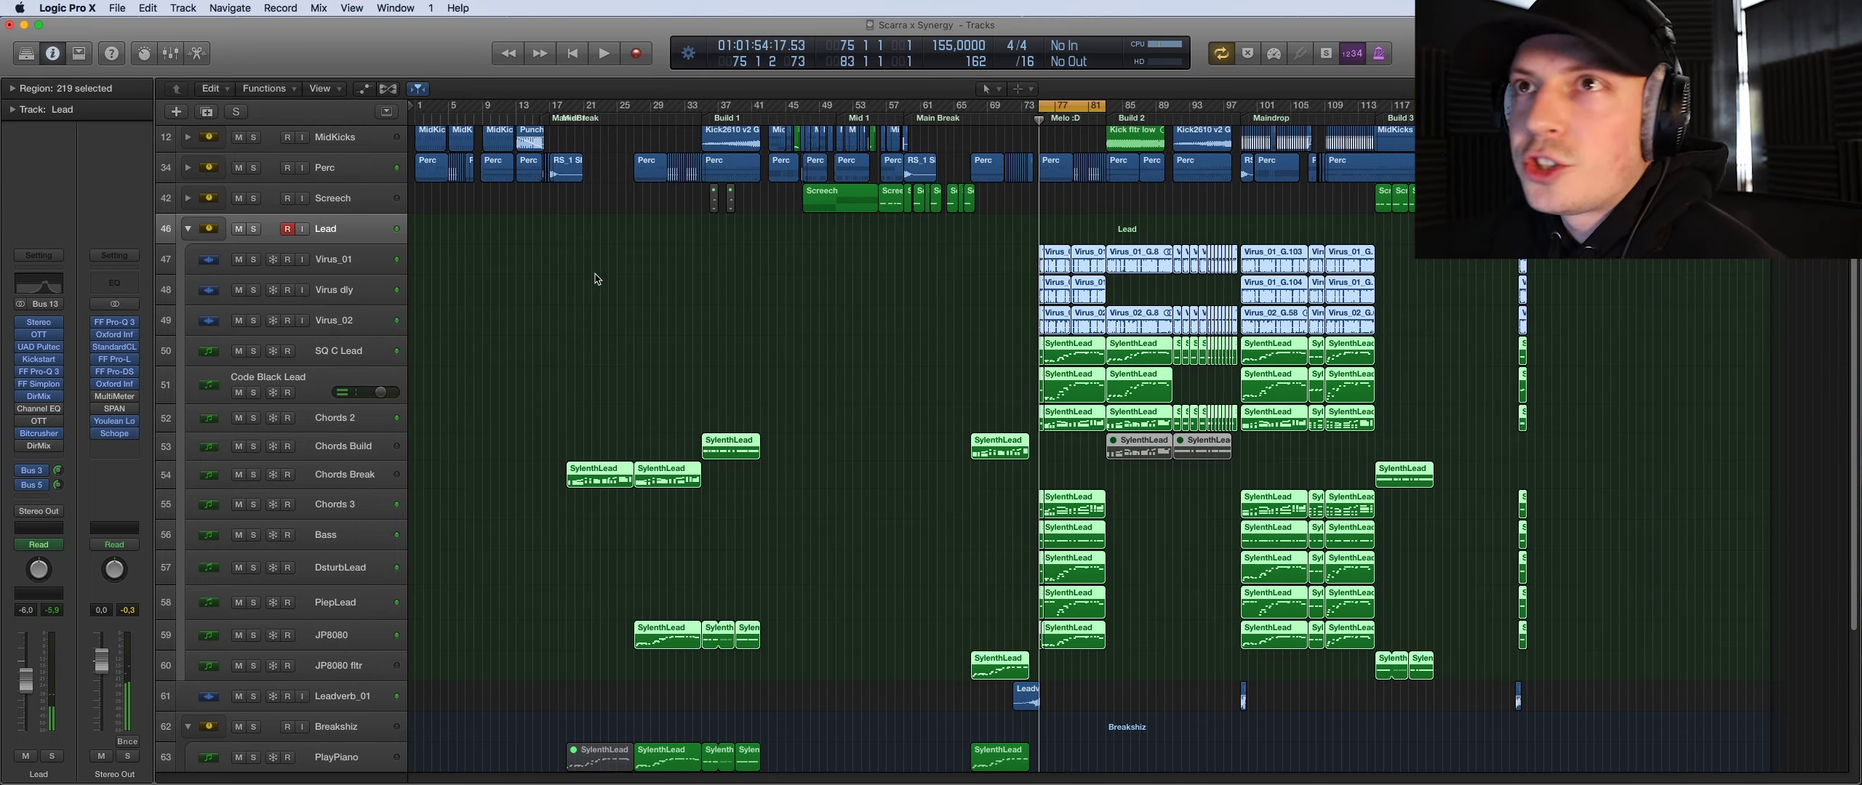
# Audition the Virus_01 track in solo over the cycle range, then turn its solo off
pyautogui.click(373, 259)
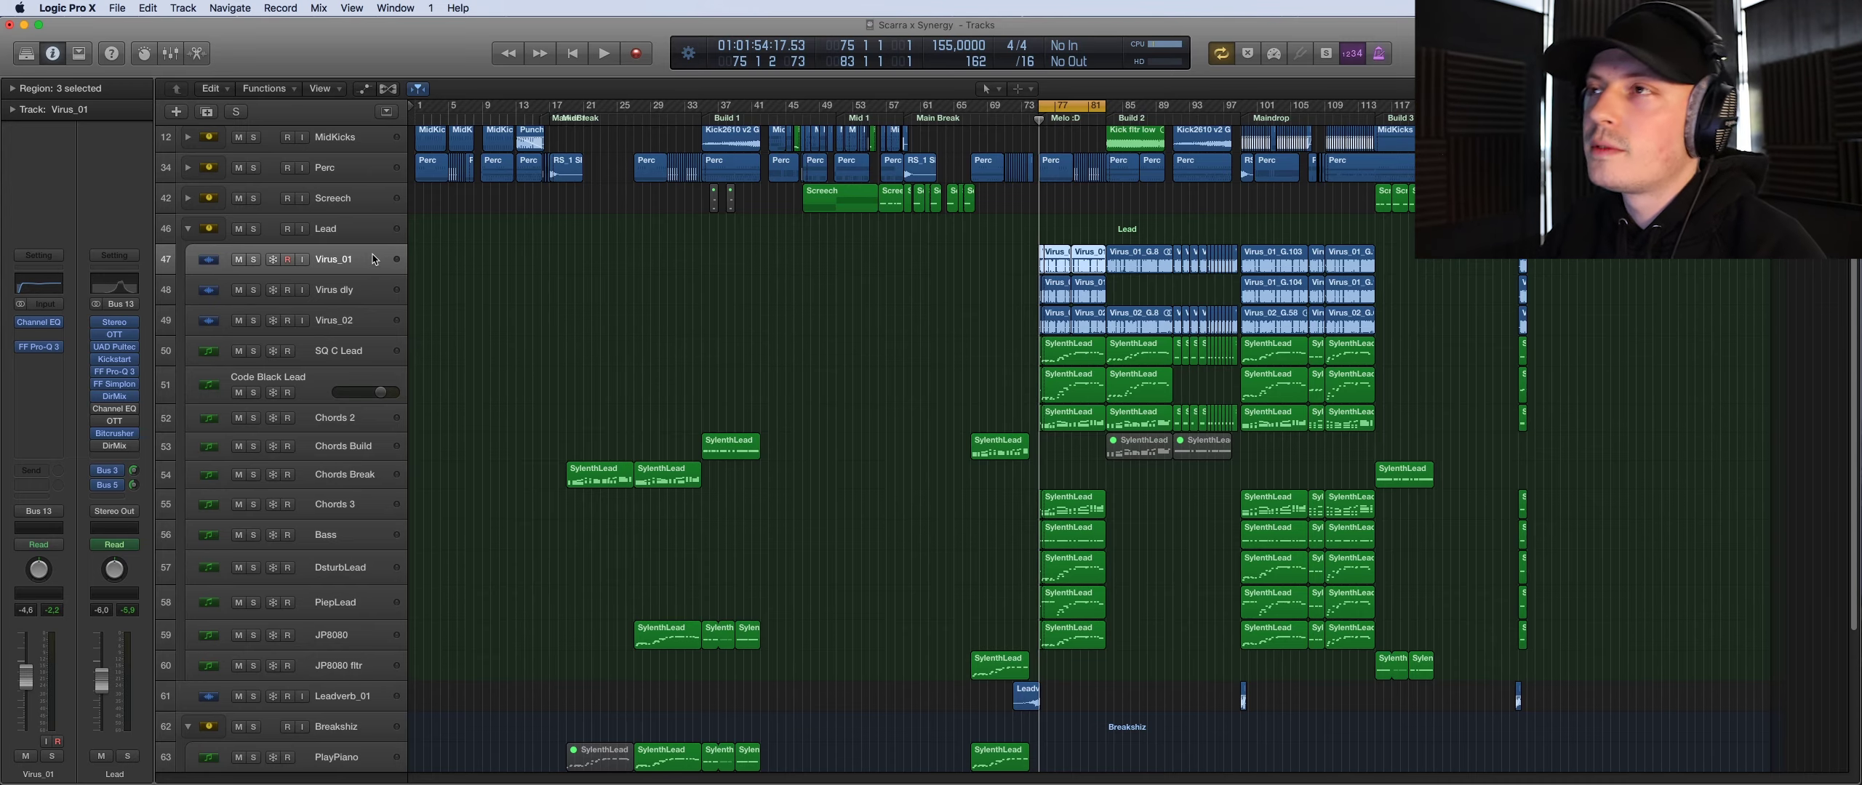
pyautogui.press('s')
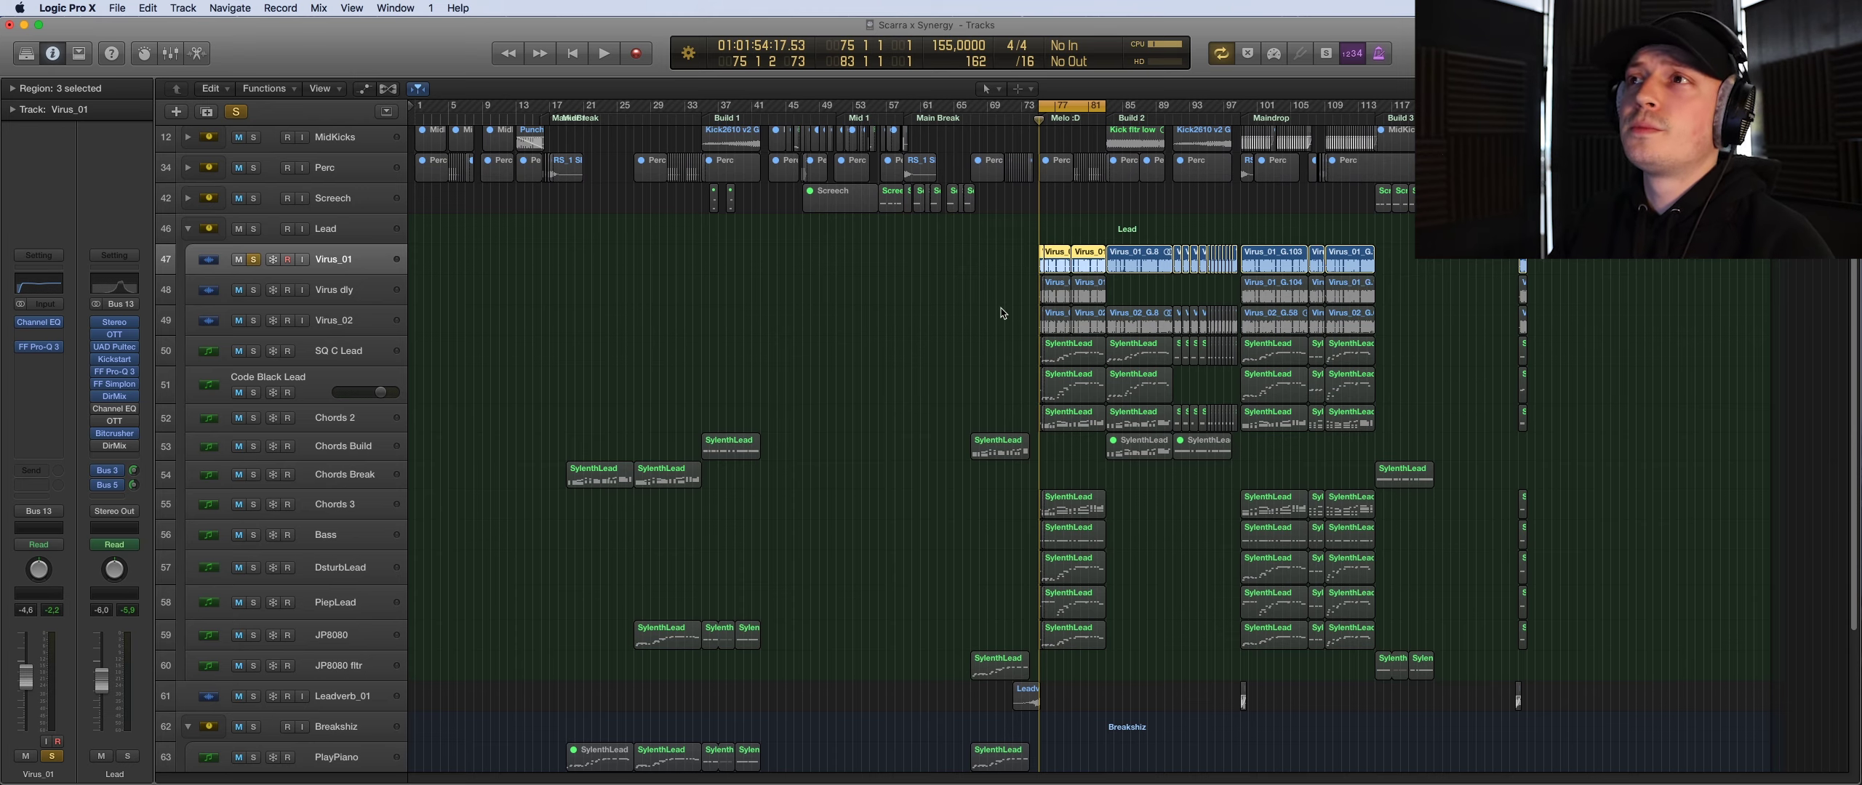
pyautogui.press('space')
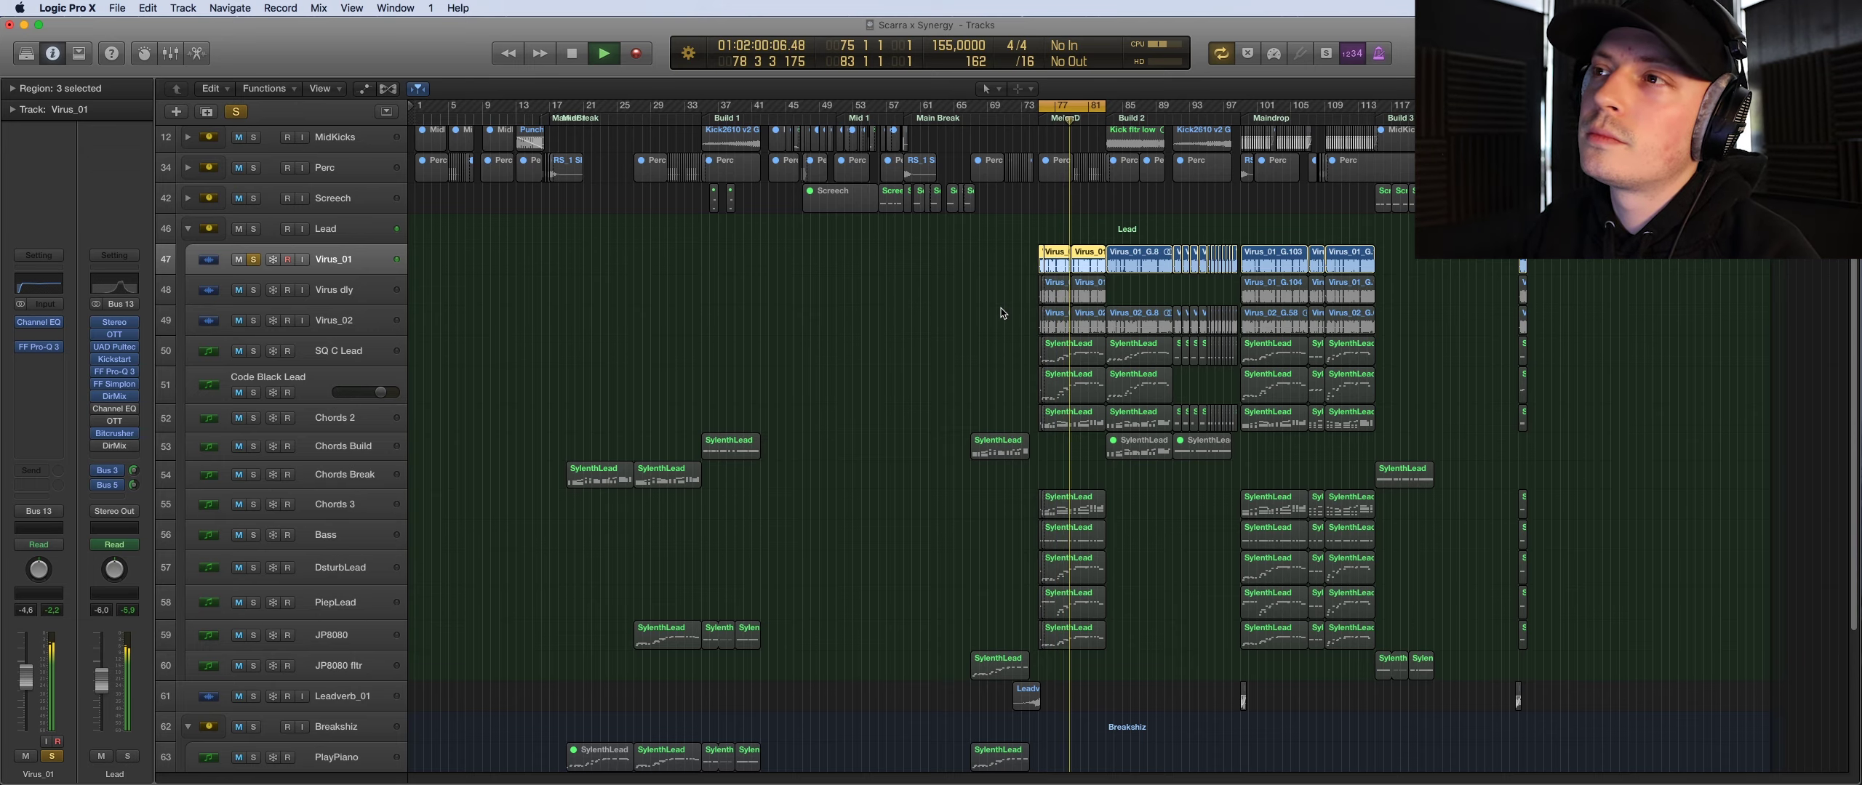
pyautogui.press('space')
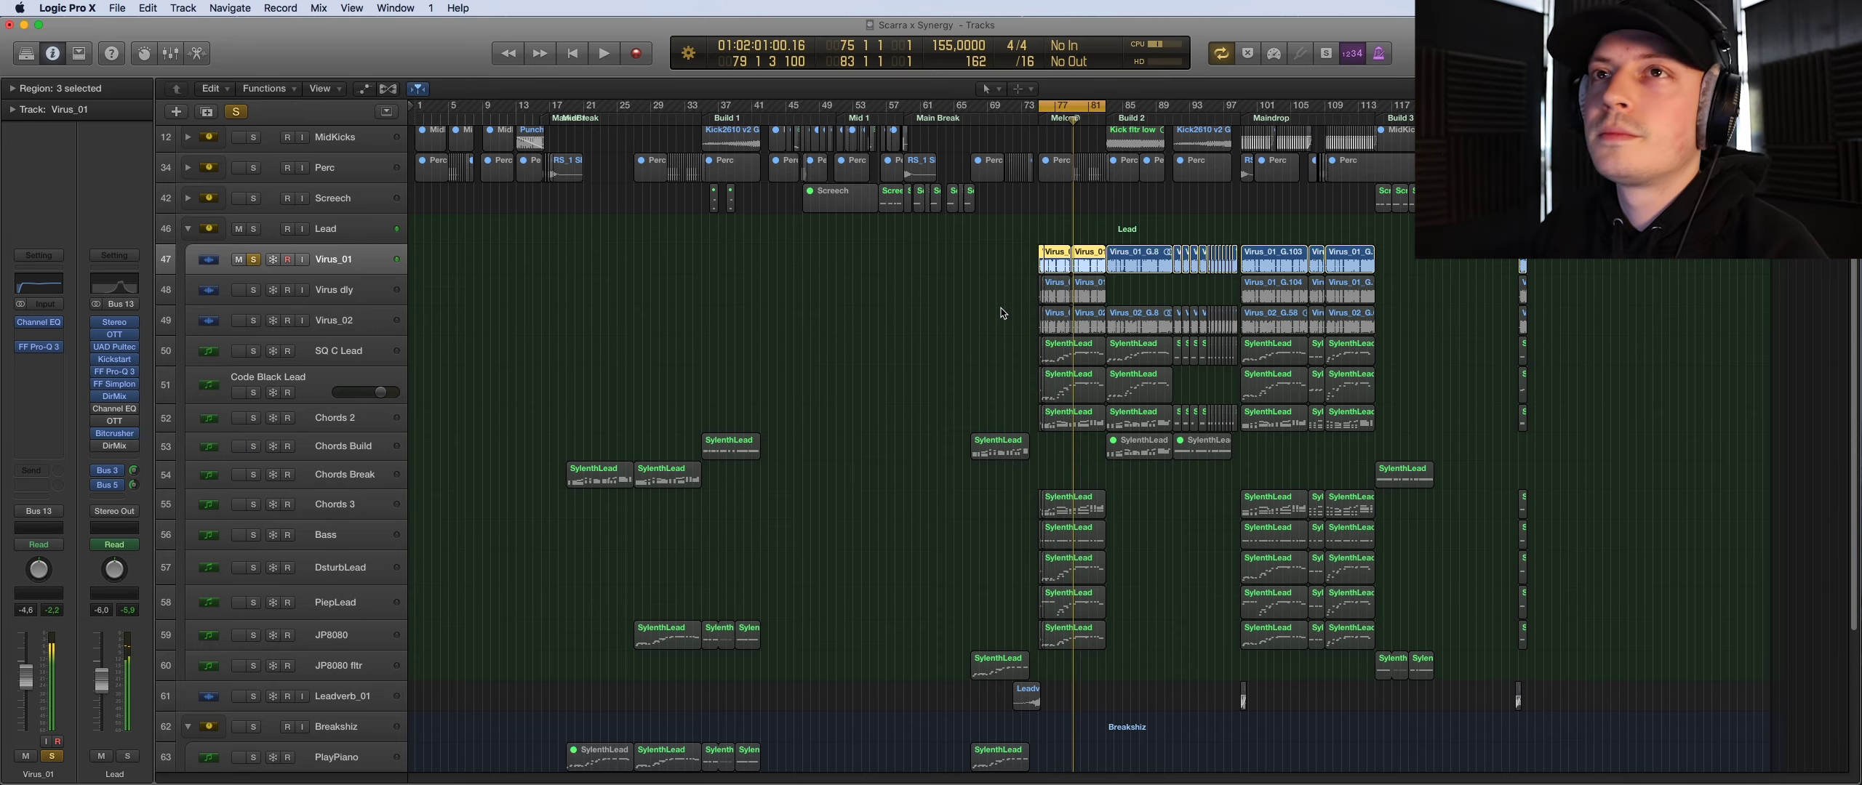
pyautogui.click(254, 261)
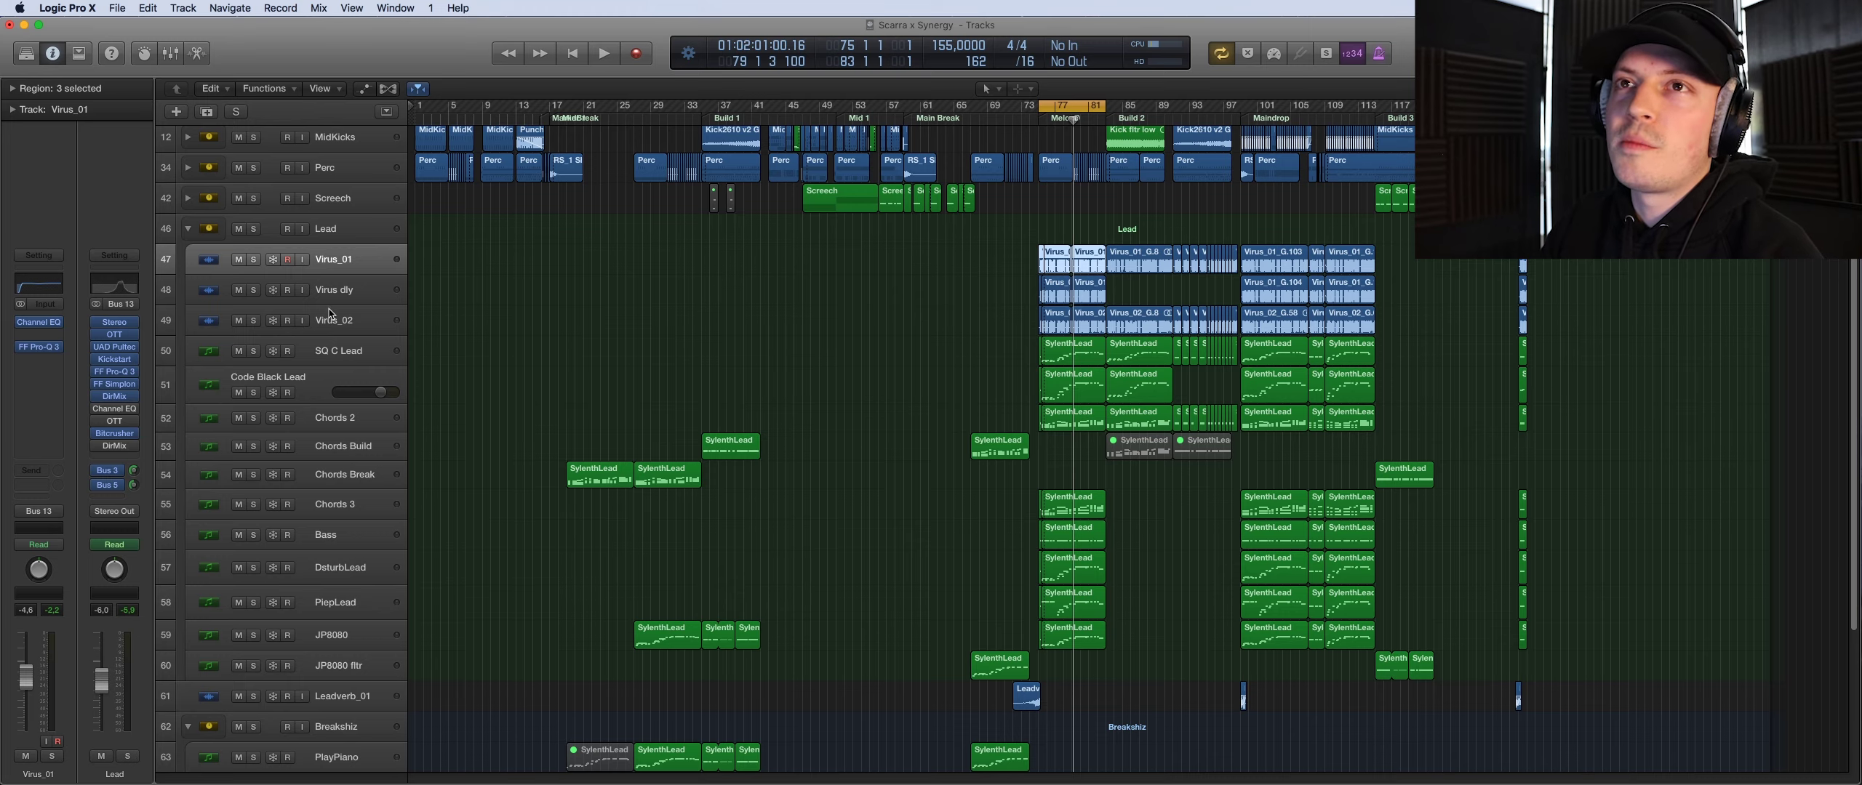
# Audition the Virus_02 track in solo over the cycle range, then turn its solo off
pyautogui.click(254, 329)
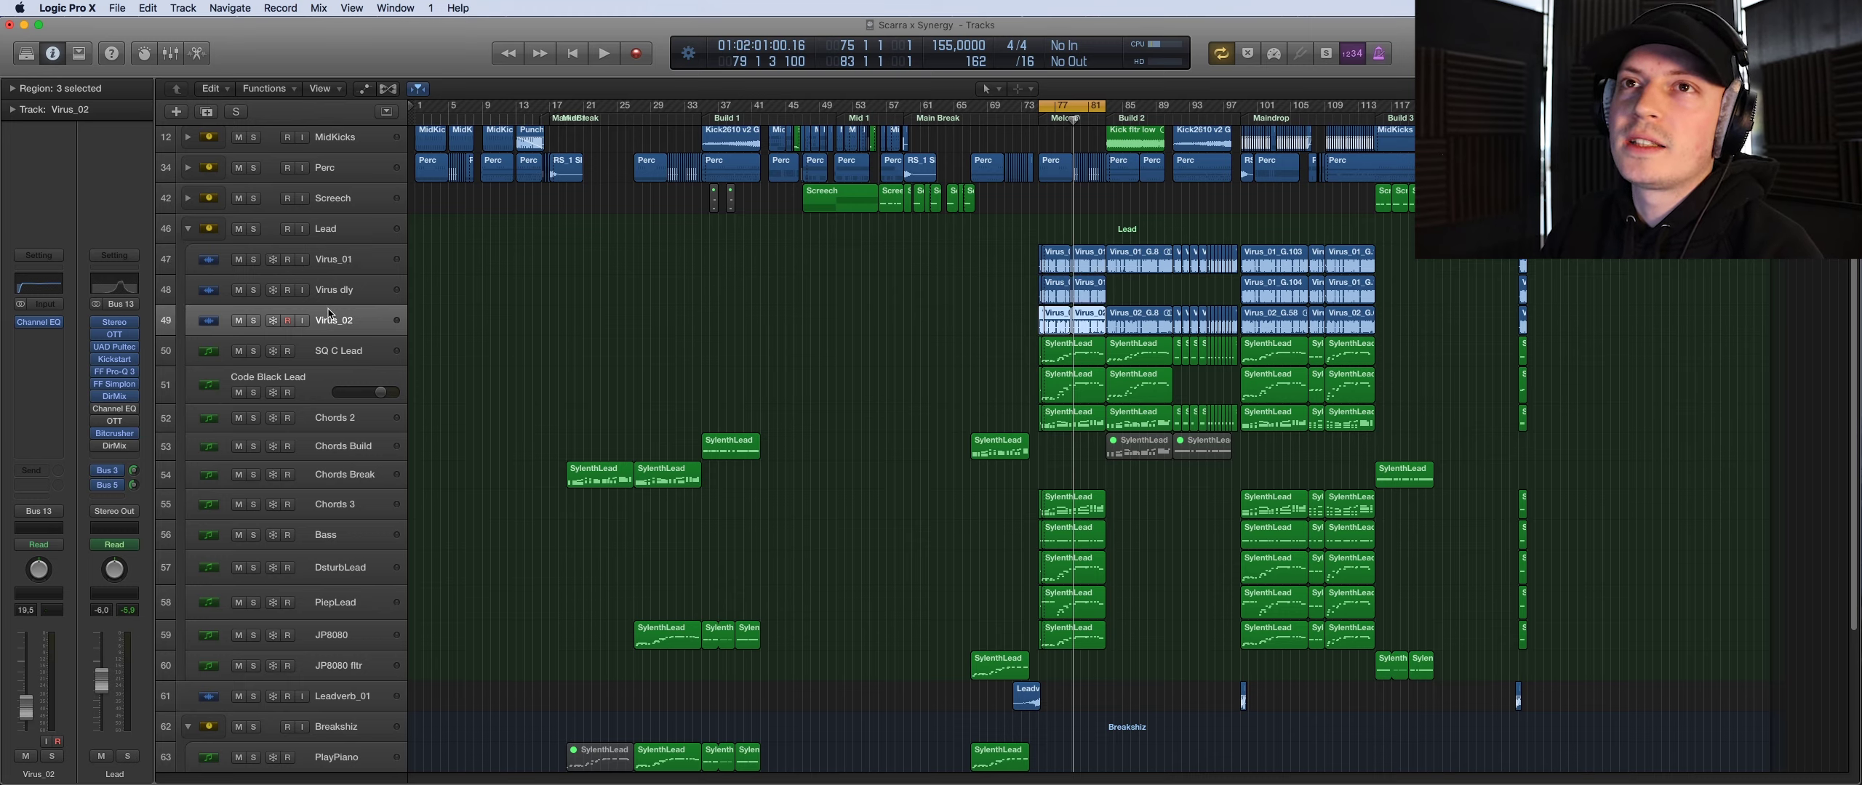
pyautogui.click(253, 321)
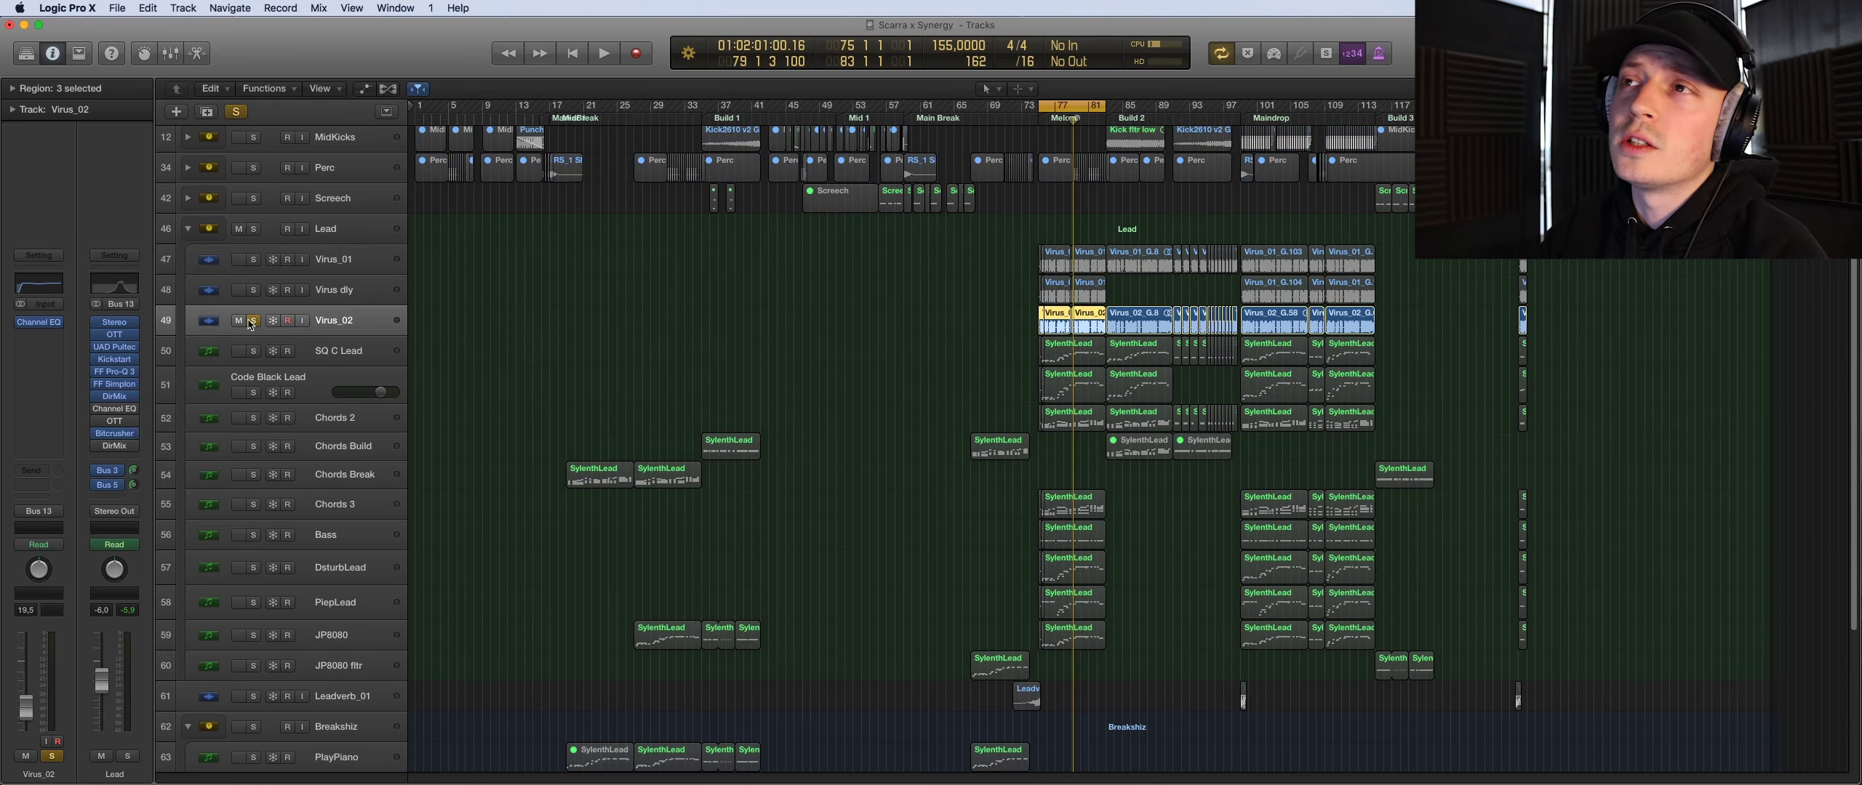
pyautogui.hotkey('shift', 'space')
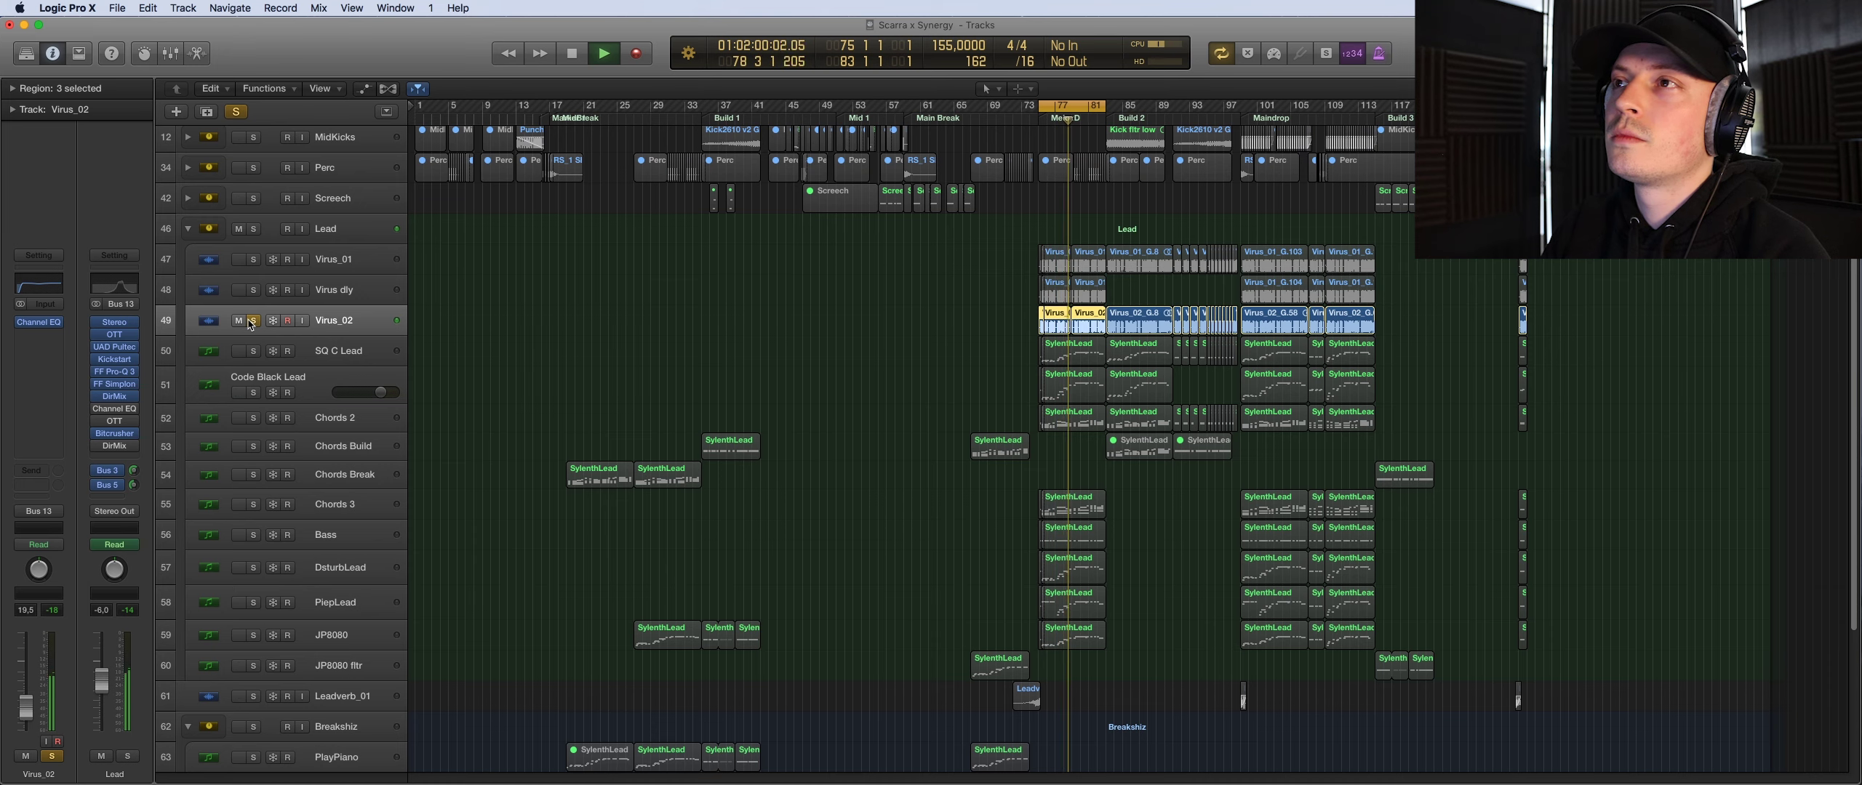
pyautogui.press('space')
pyautogui.click(251, 320)
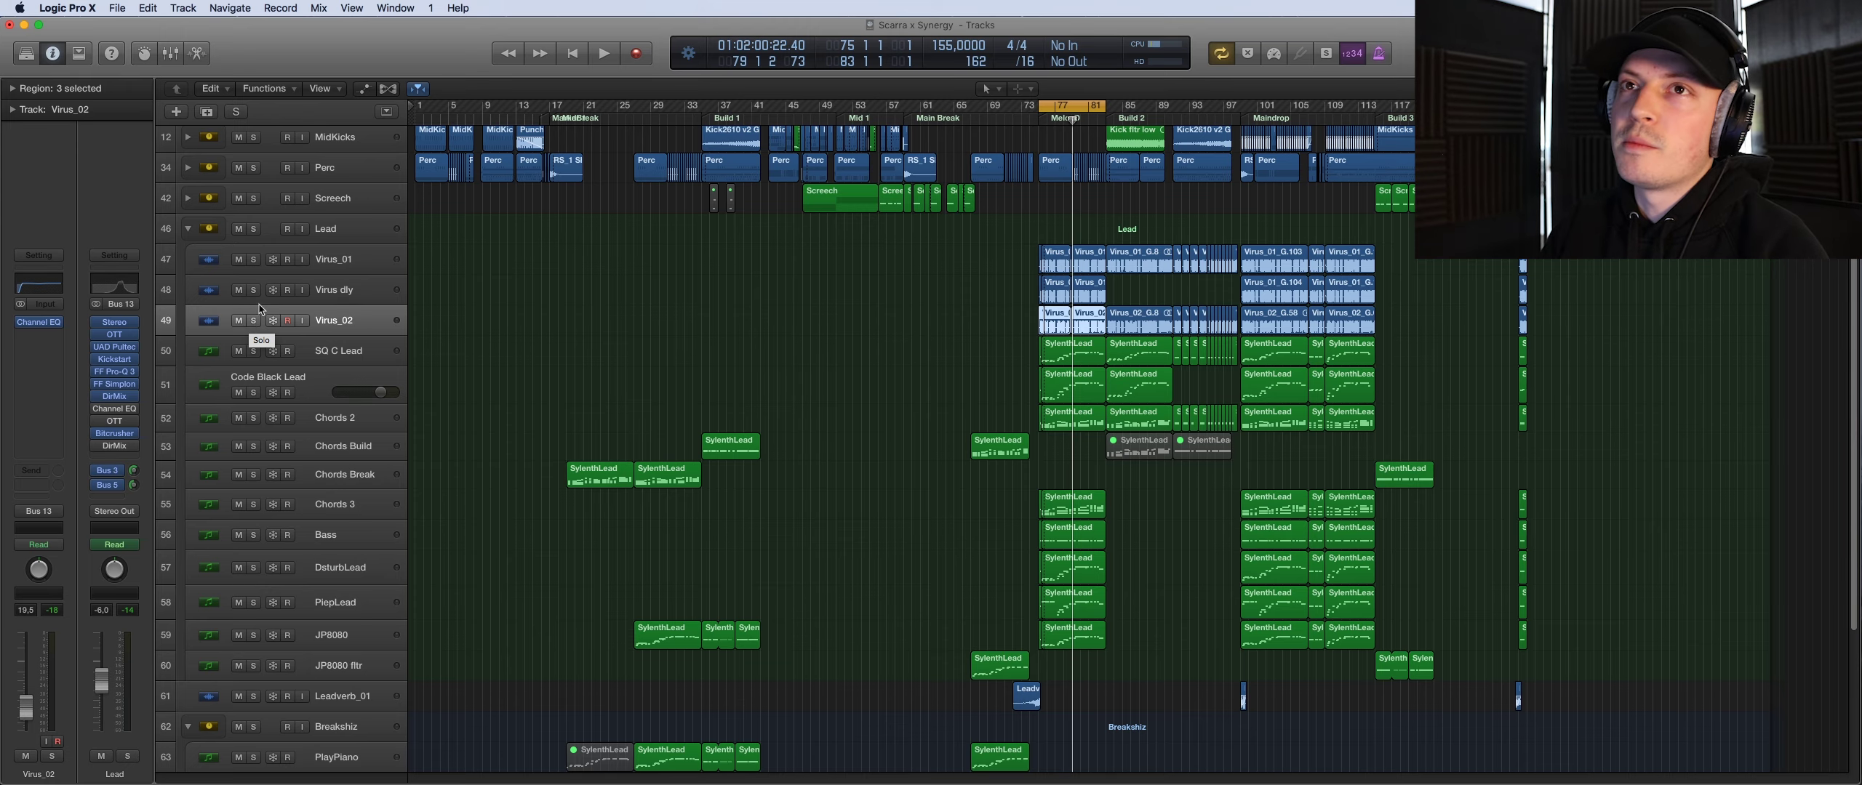
# Solo Virus_01 and Virus_02 together and toggle the Virus_02 solo during playback to compare the layers
pyautogui.click(253, 260)
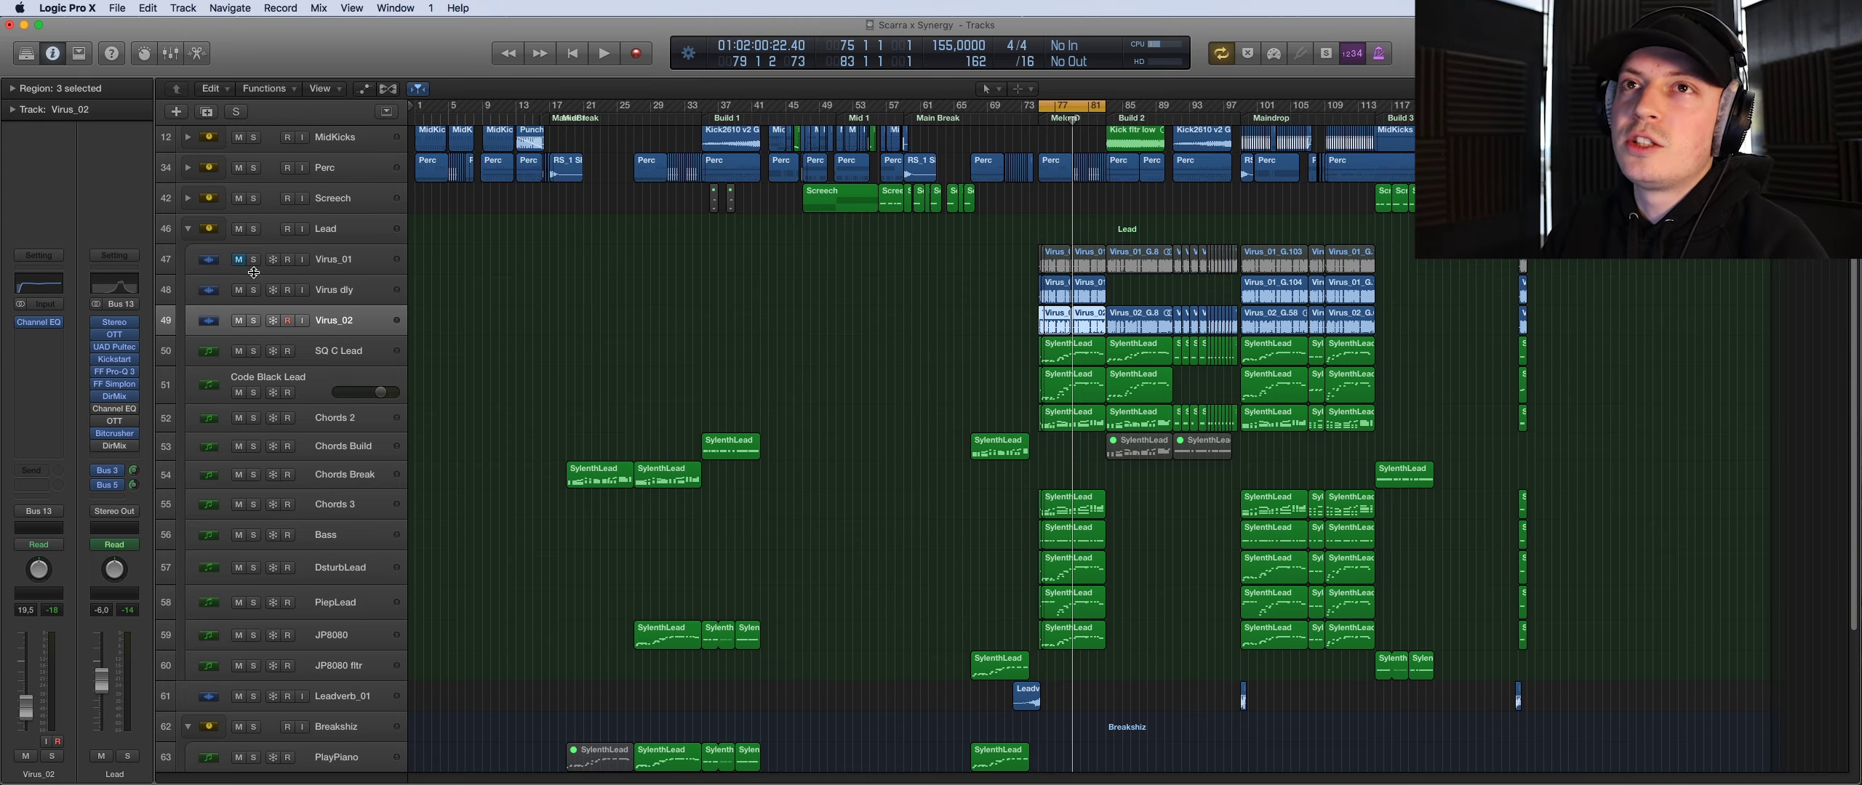
pyautogui.click(253, 321)
pyautogui.press('space')
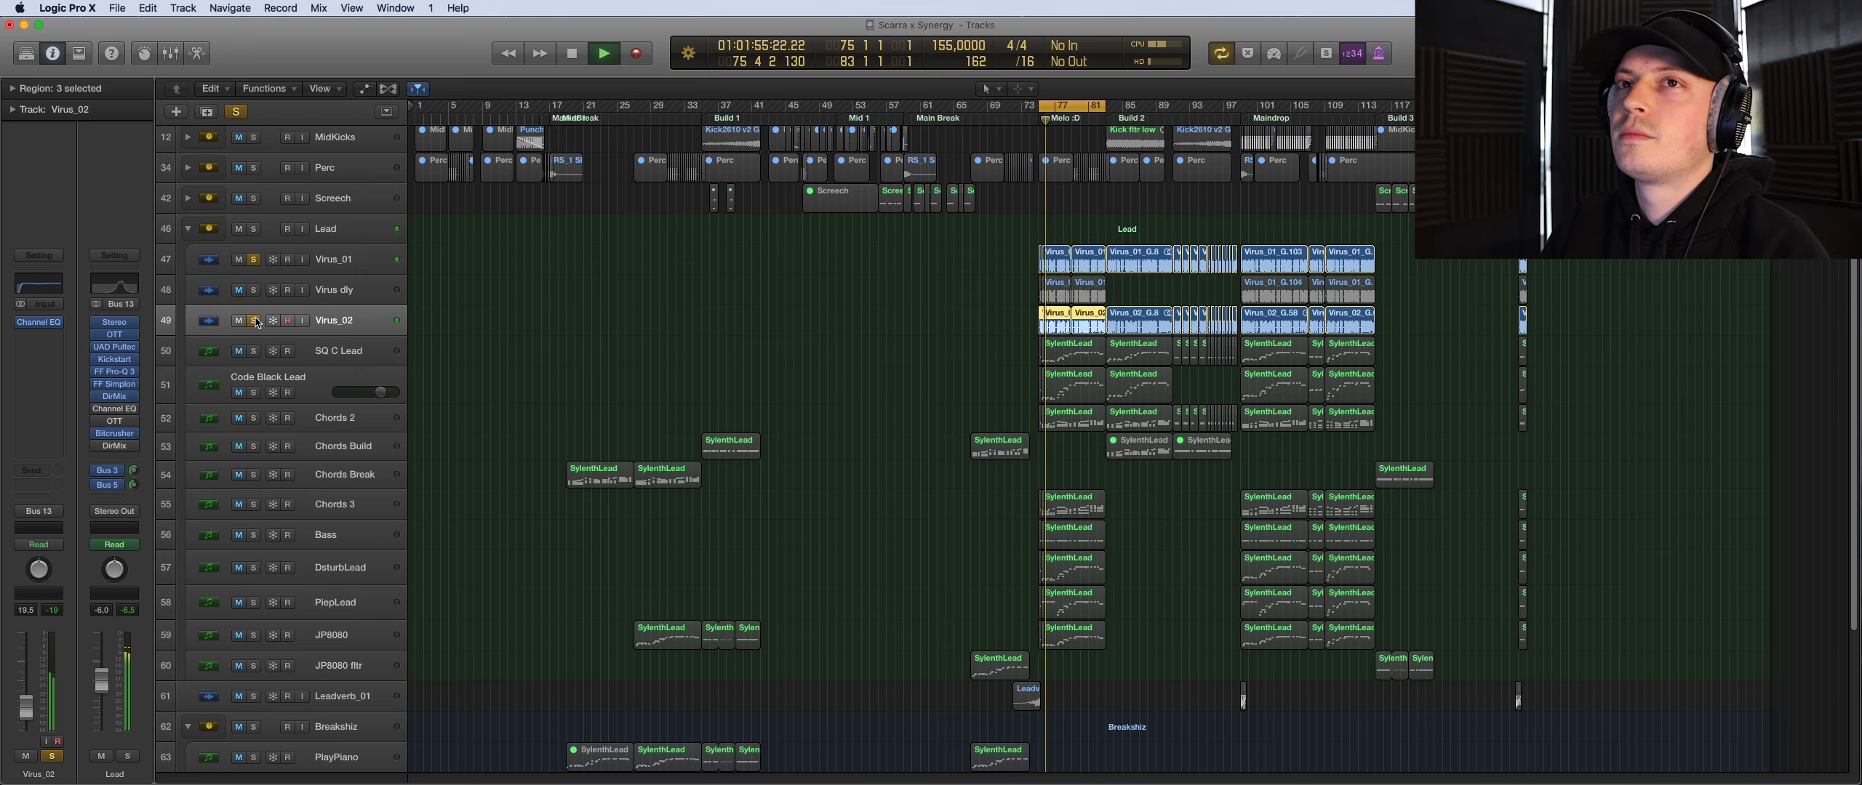
pyautogui.click(255, 320)
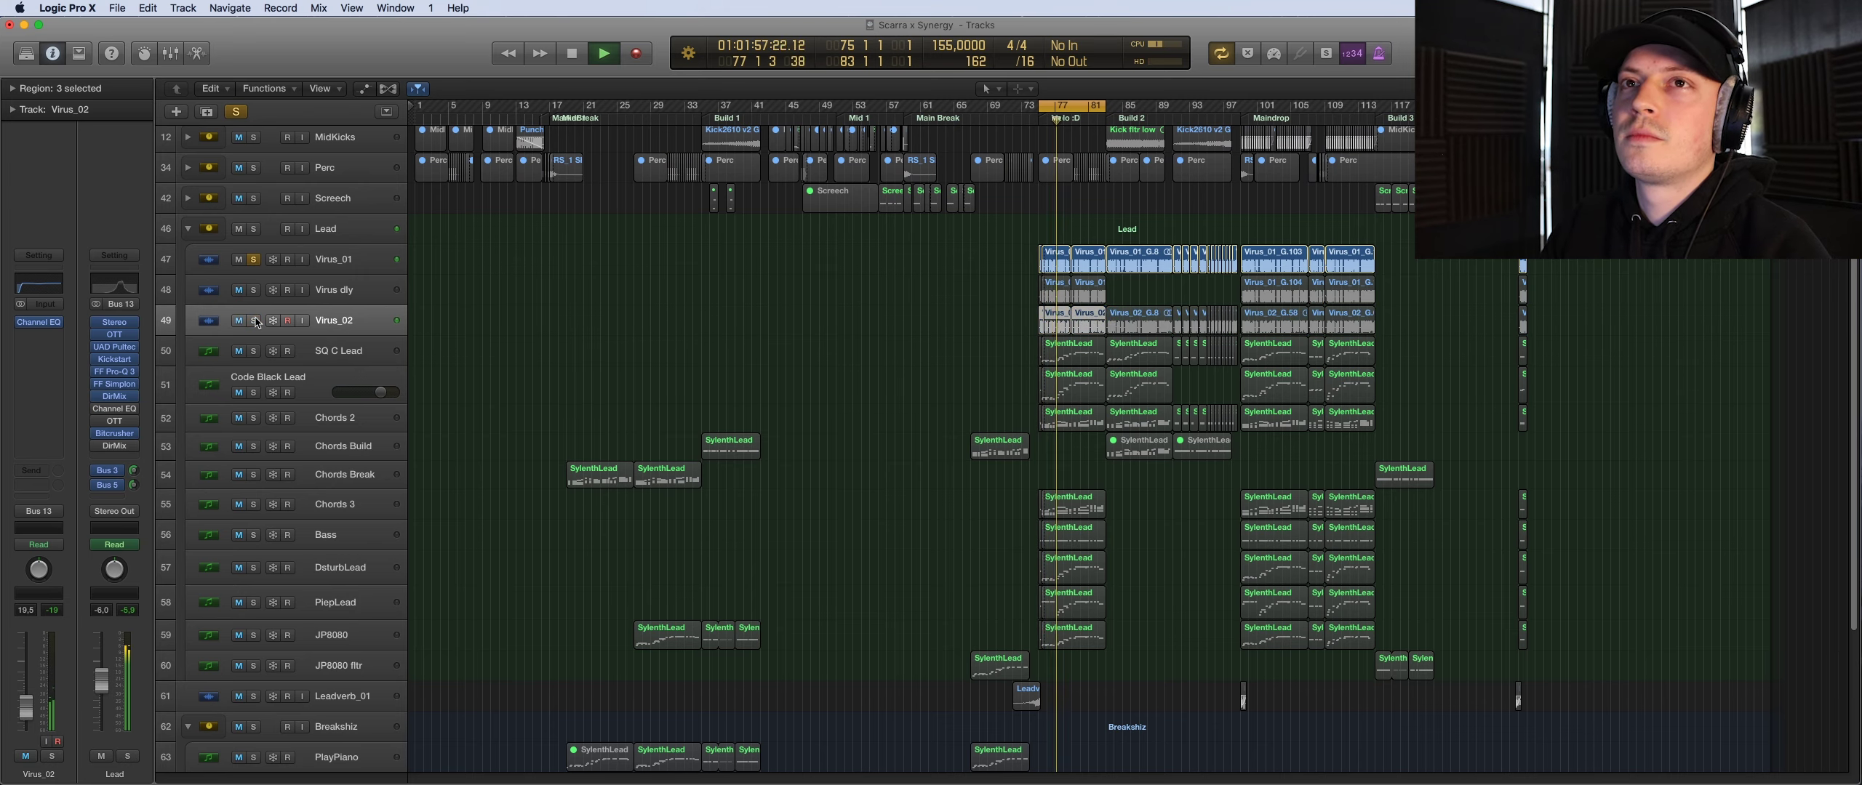
pyautogui.click(255, 321)
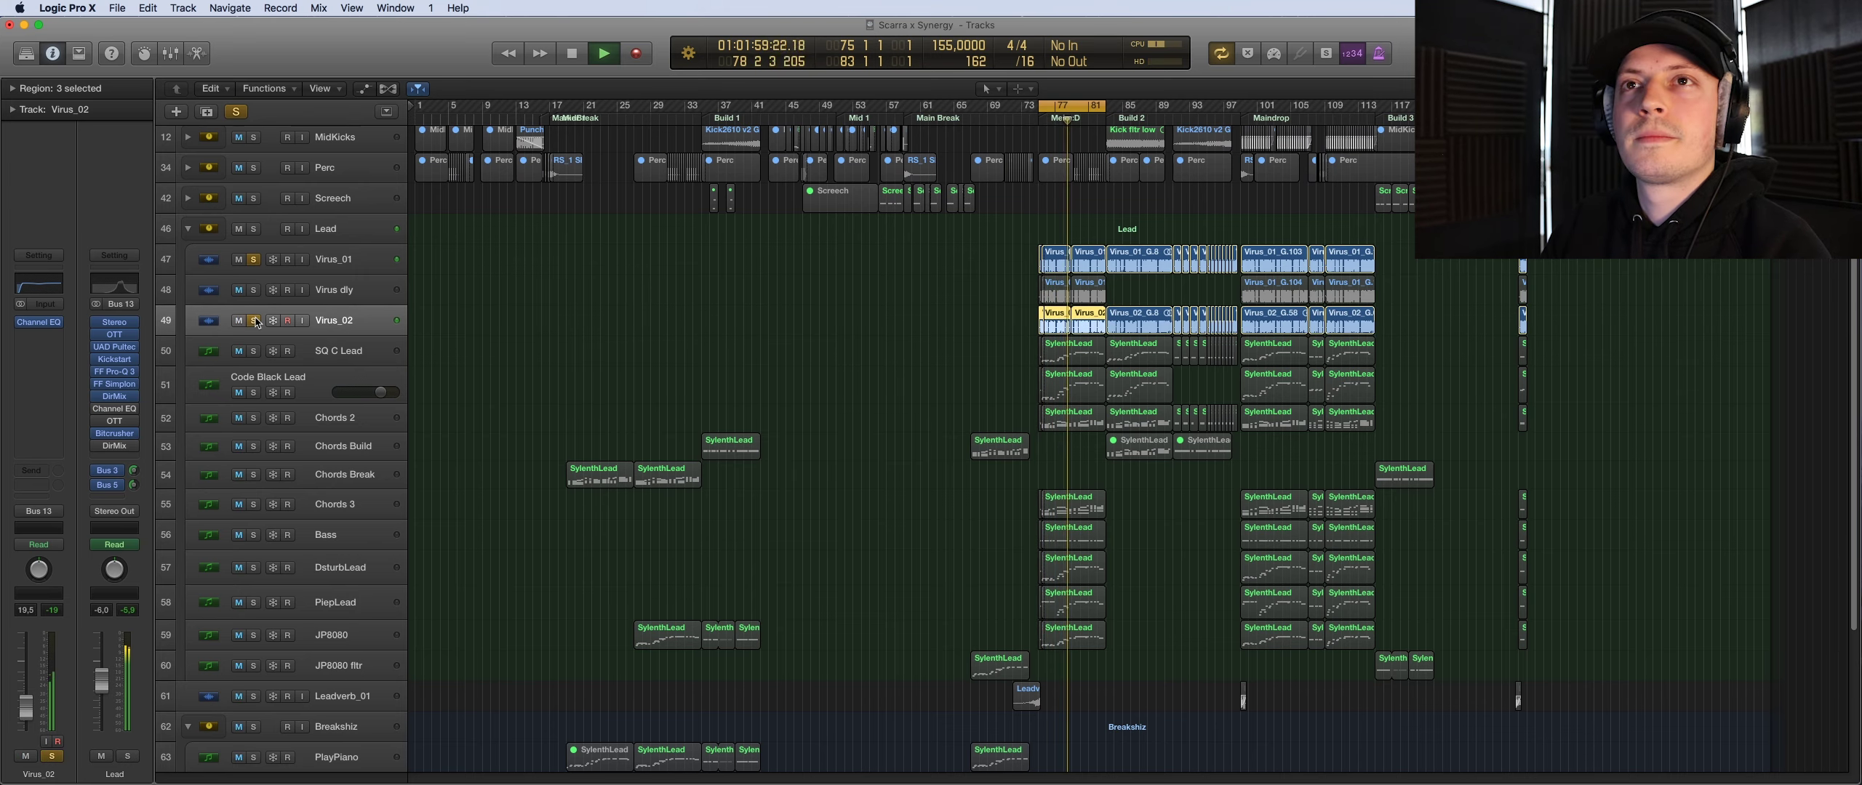
# Stop playback, turn off the solos on Virus_02 and Virus_01, and select the Virus_01 track
pyautogui.press('space')
pyautogui.click(255, 321)
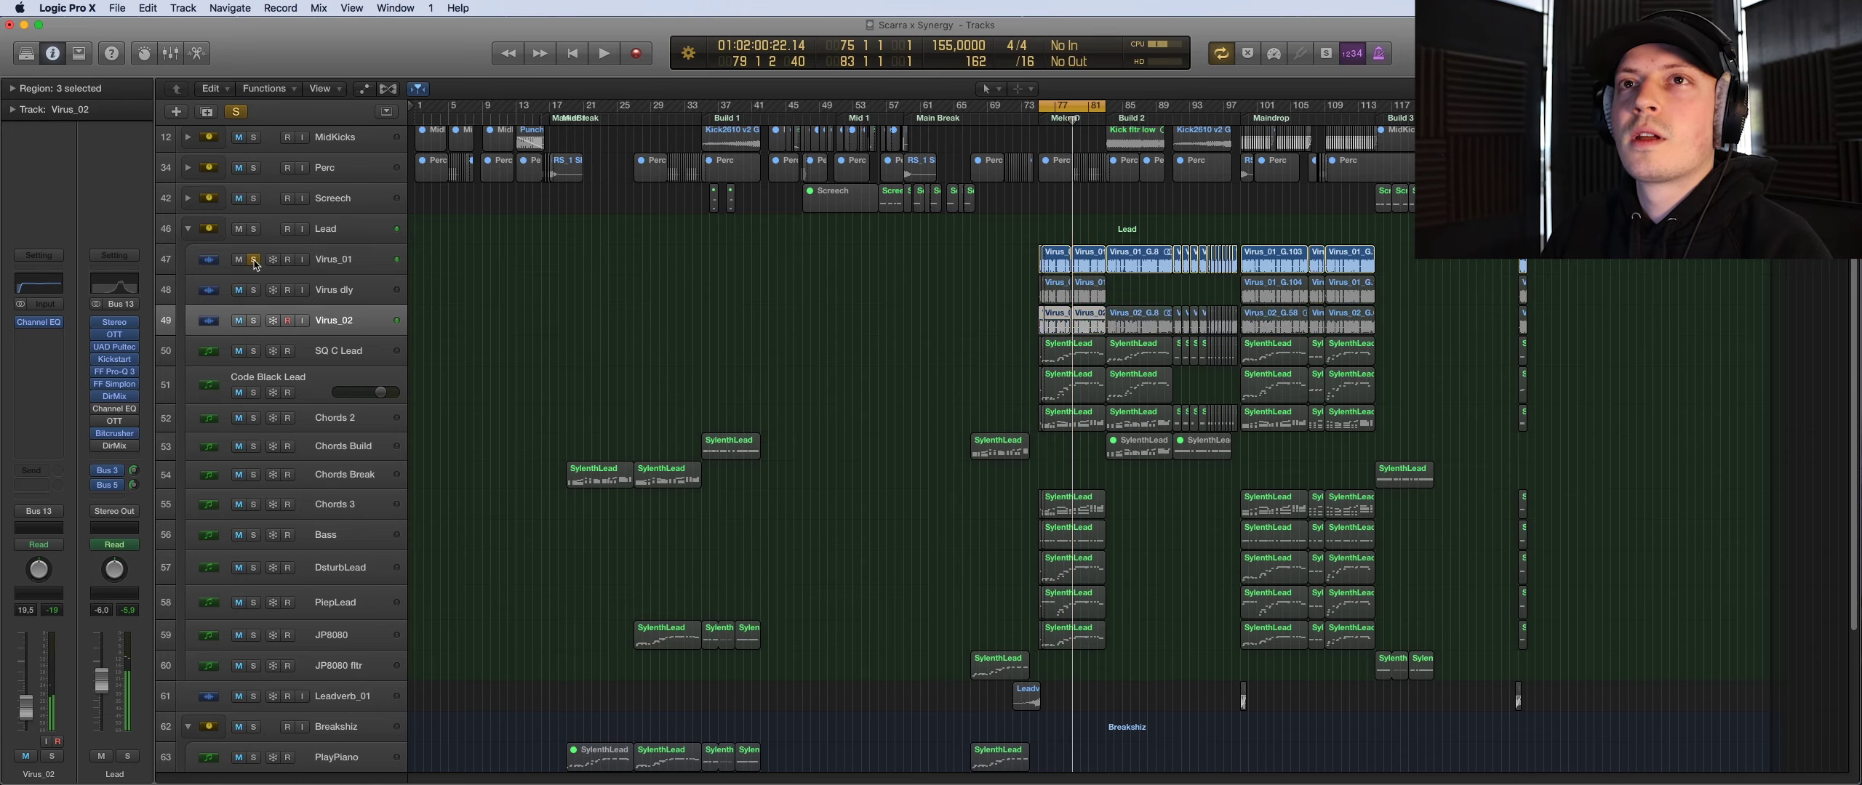
pyautogui.click(254, 260)
pyautogui.click(386, 259)
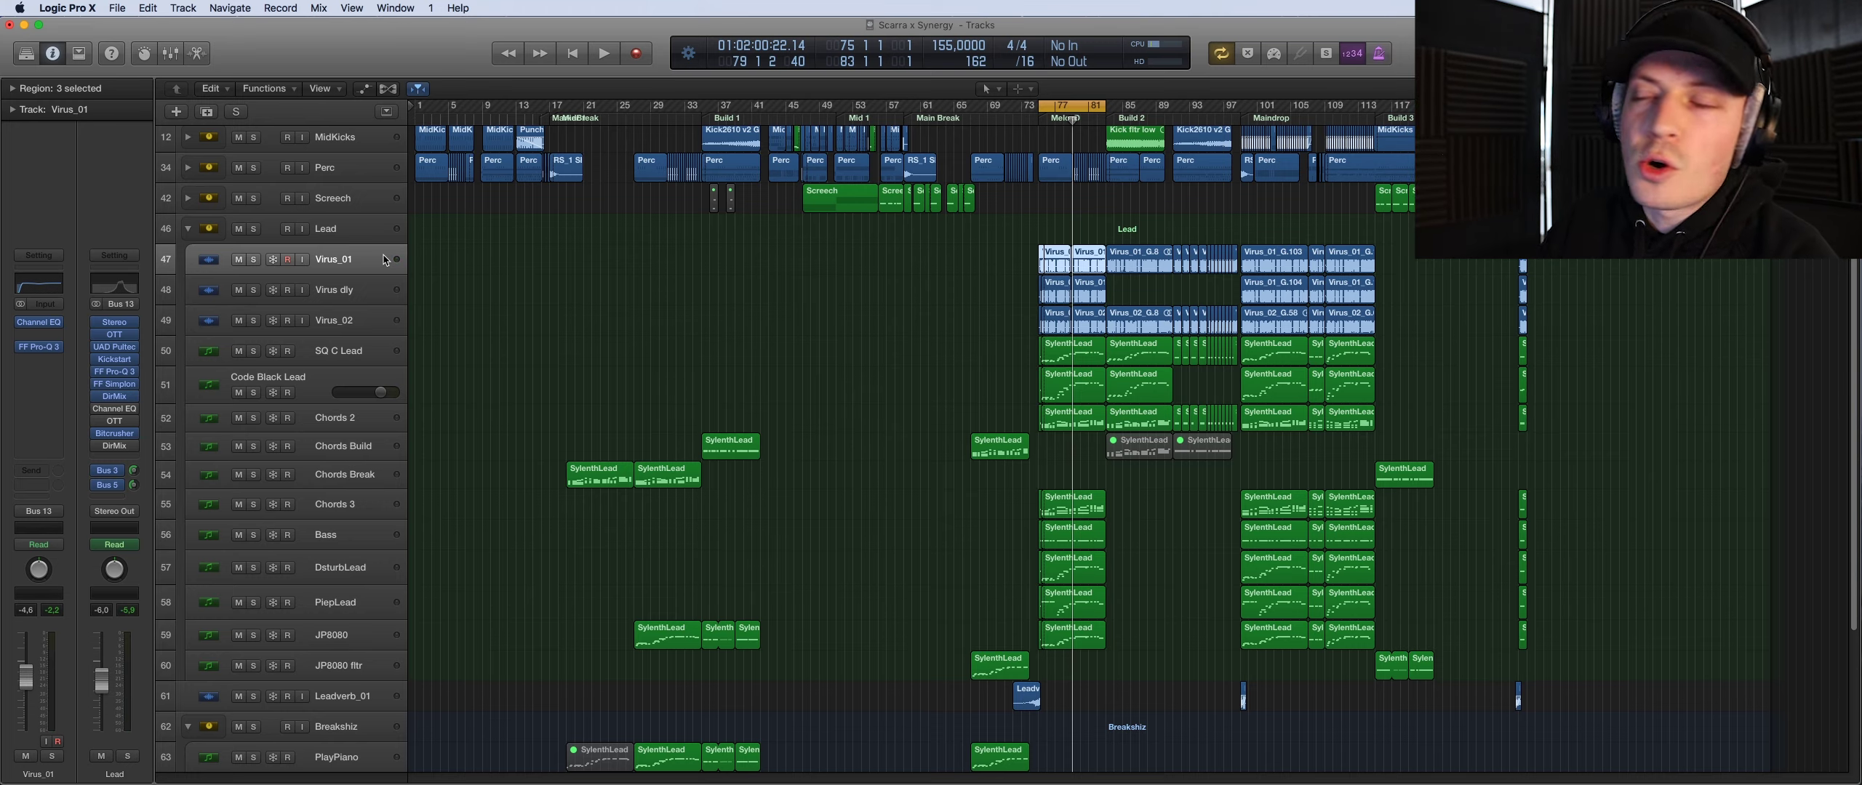
# Audition the SQ C Lead track in solo over the cycle range, then turn its solo off
pyautogui.click(364, 349)
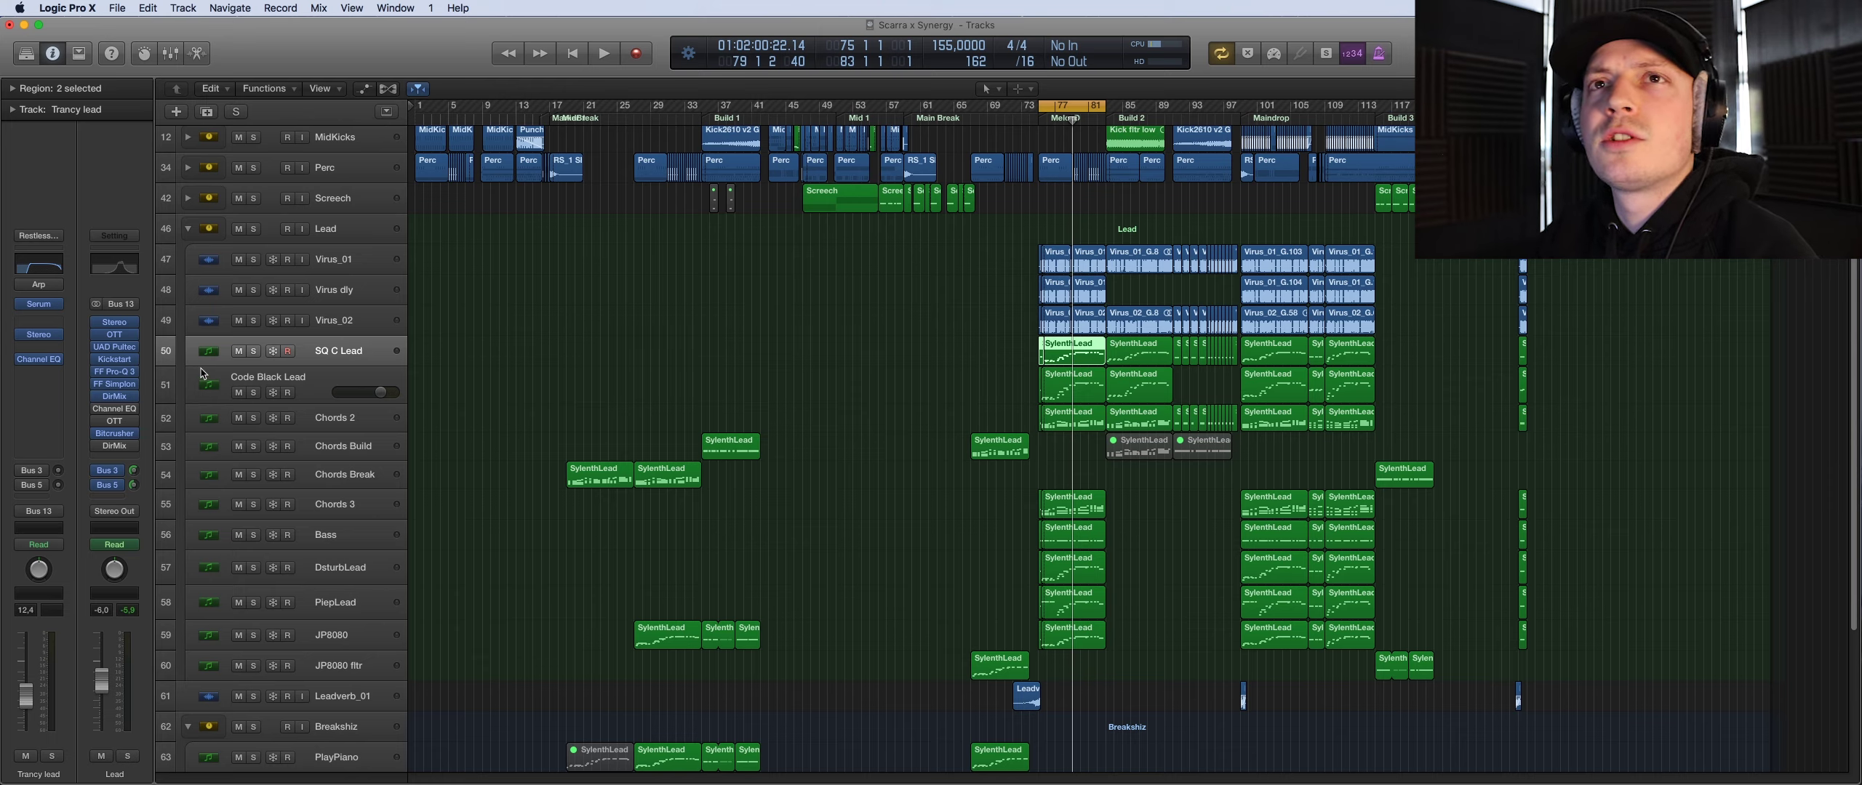
pyautogui.press('s')
pyautogui.press('space')
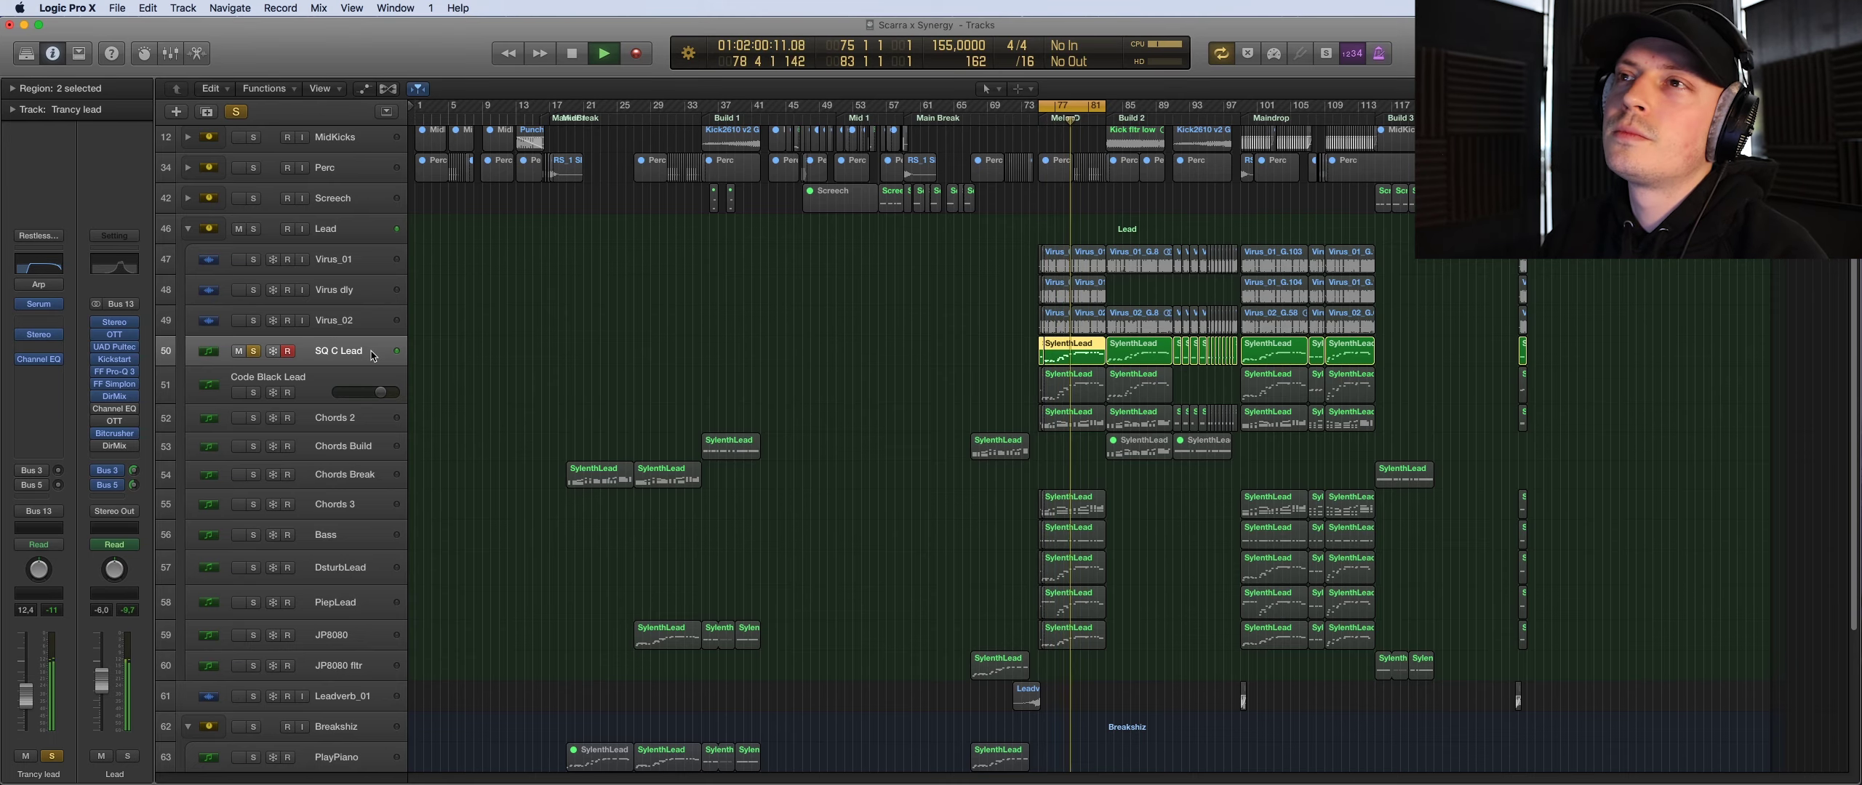
pyautogui.press('space')
pyautogui.click(253, 351)
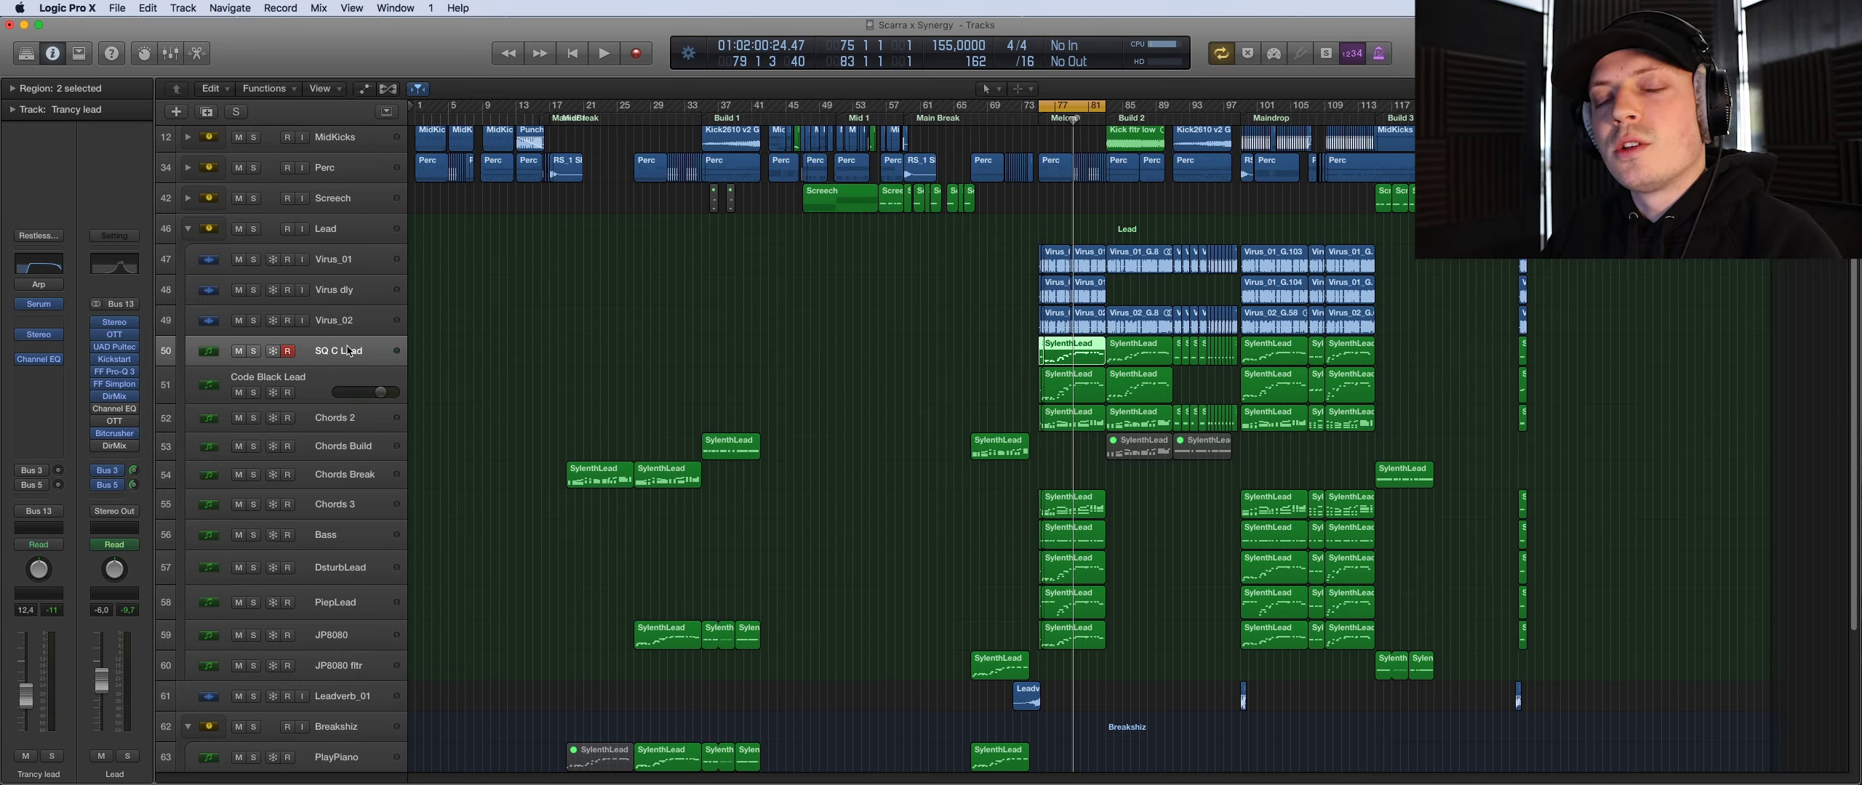
pyautogui.rightClick(348, 352)
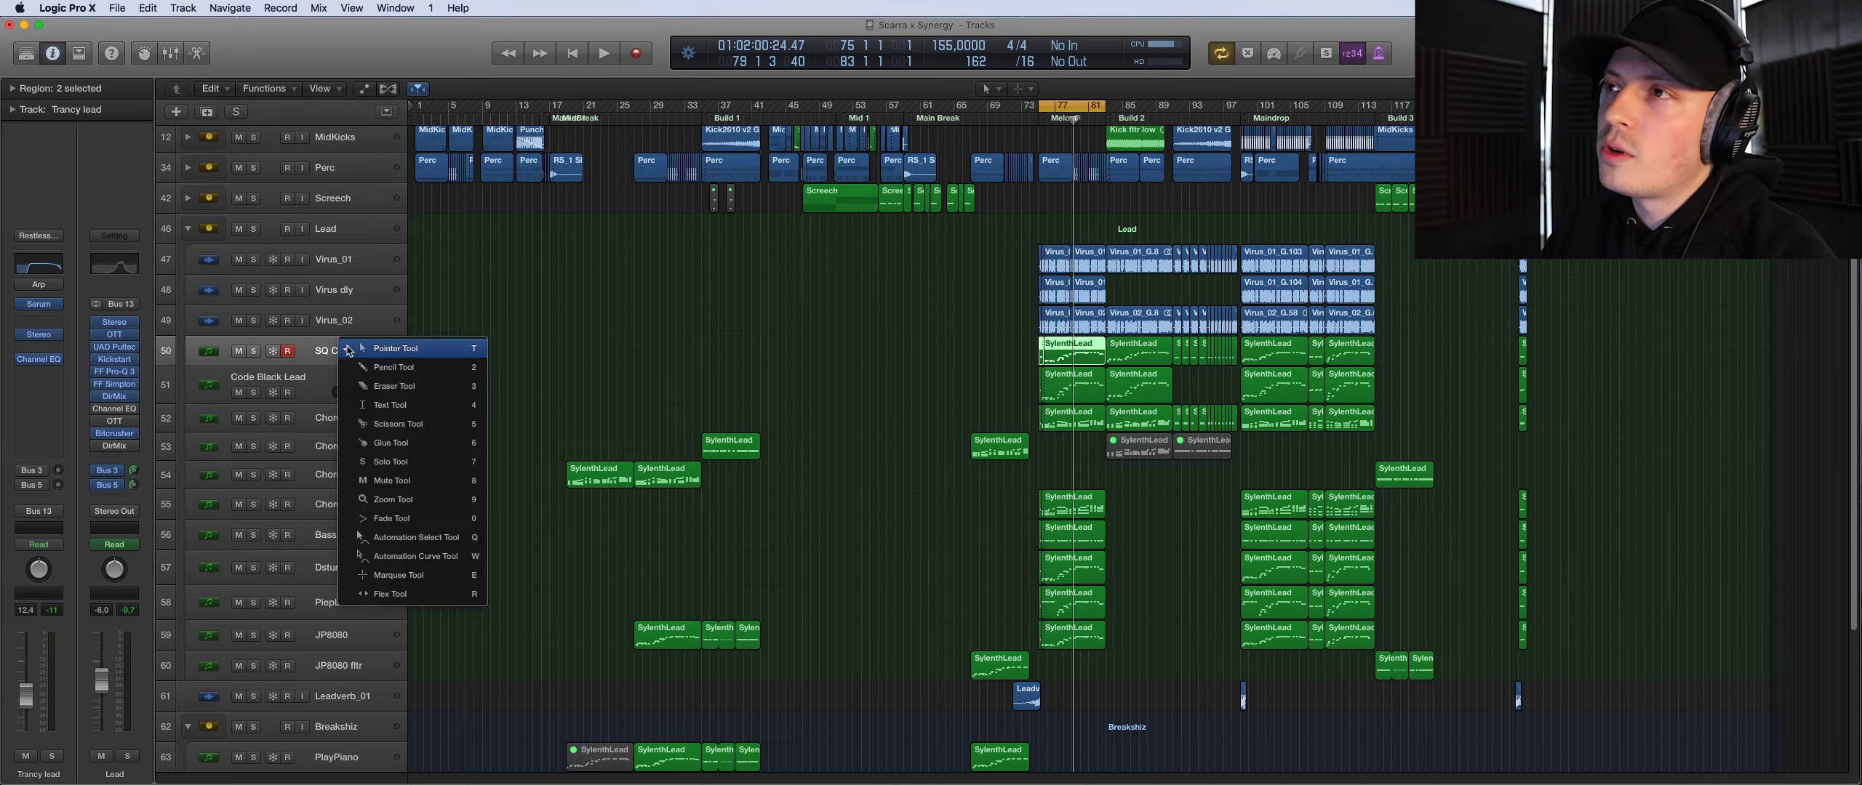
pyautogui.press('Escape')
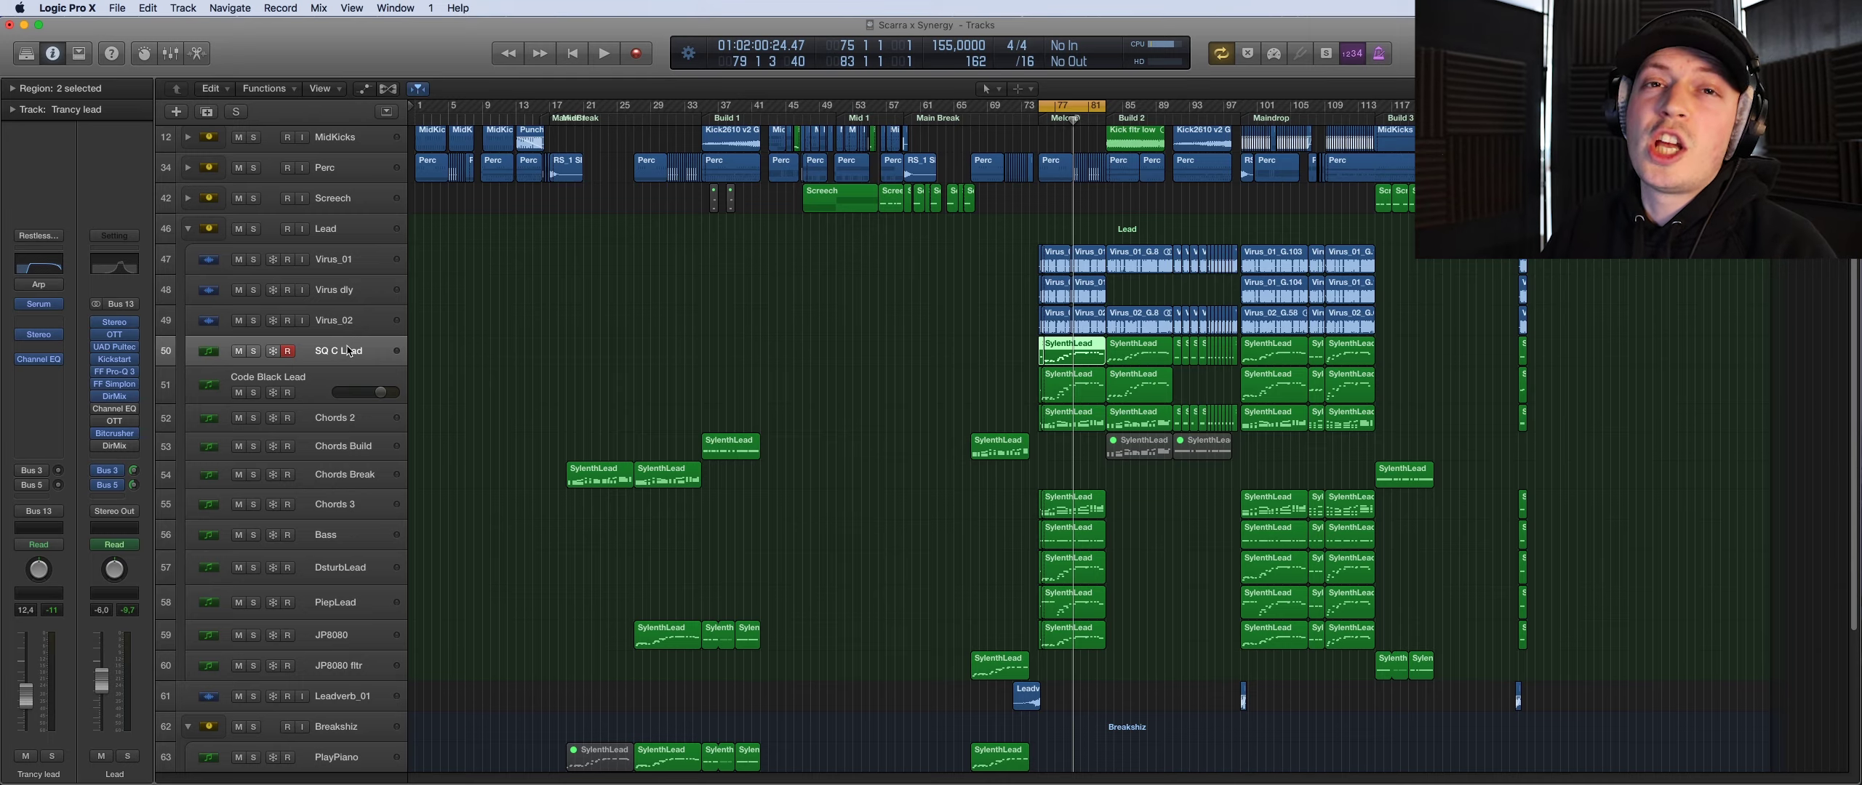
# Audition the Code Black Lead track in solo over the cycle range, then turn its solo off
pyautogui.press('Down')
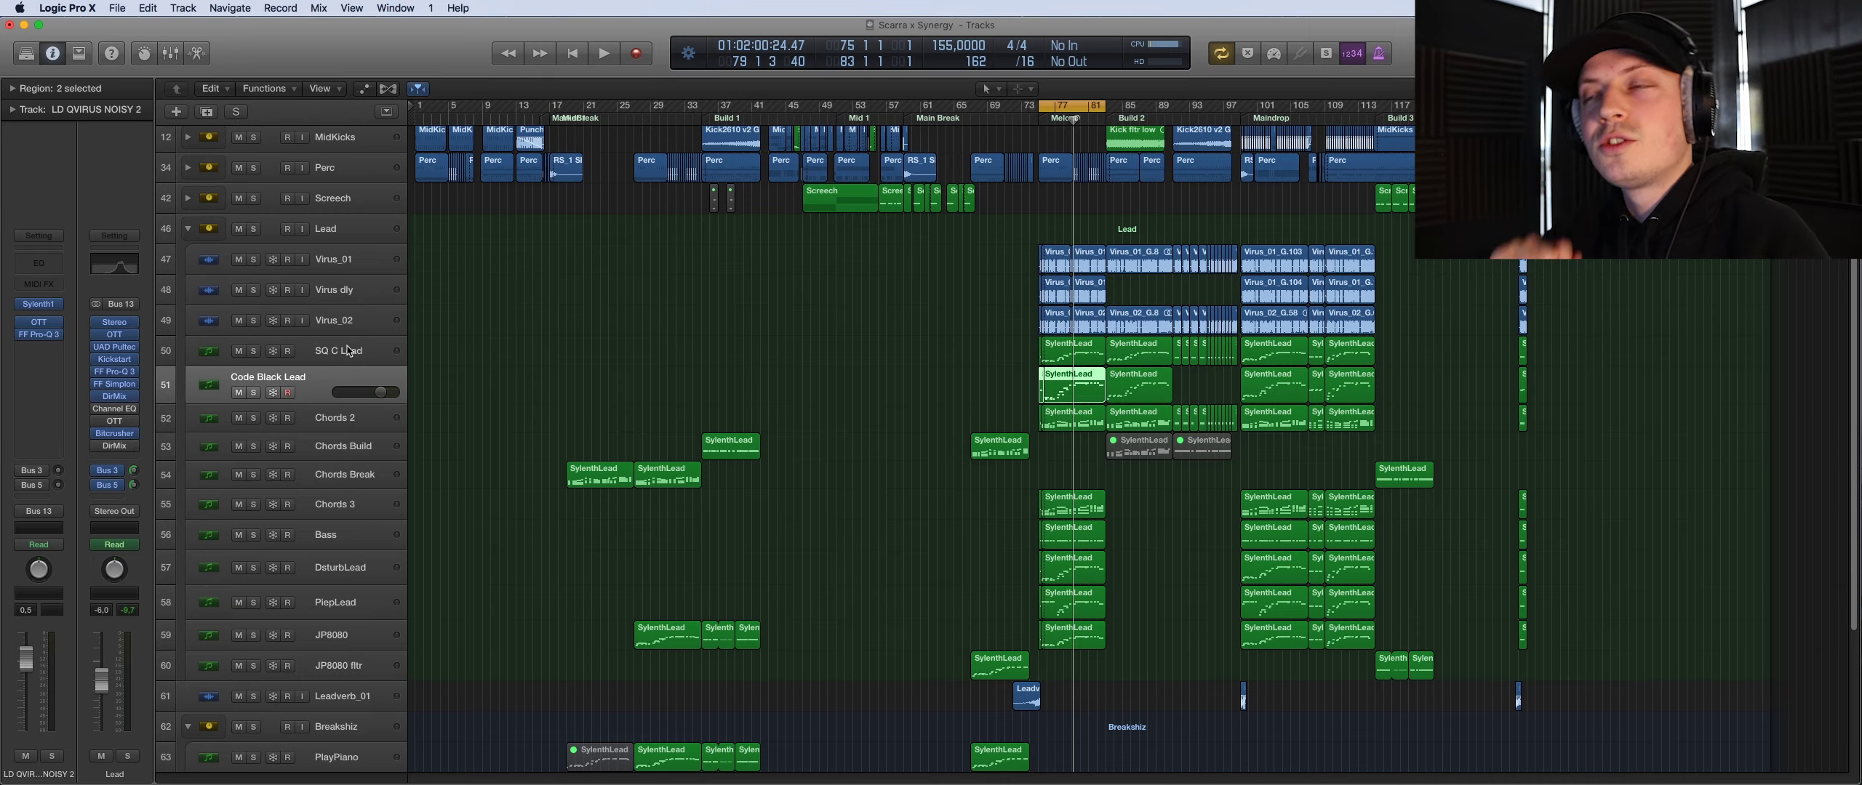
pyautogui.press('s')
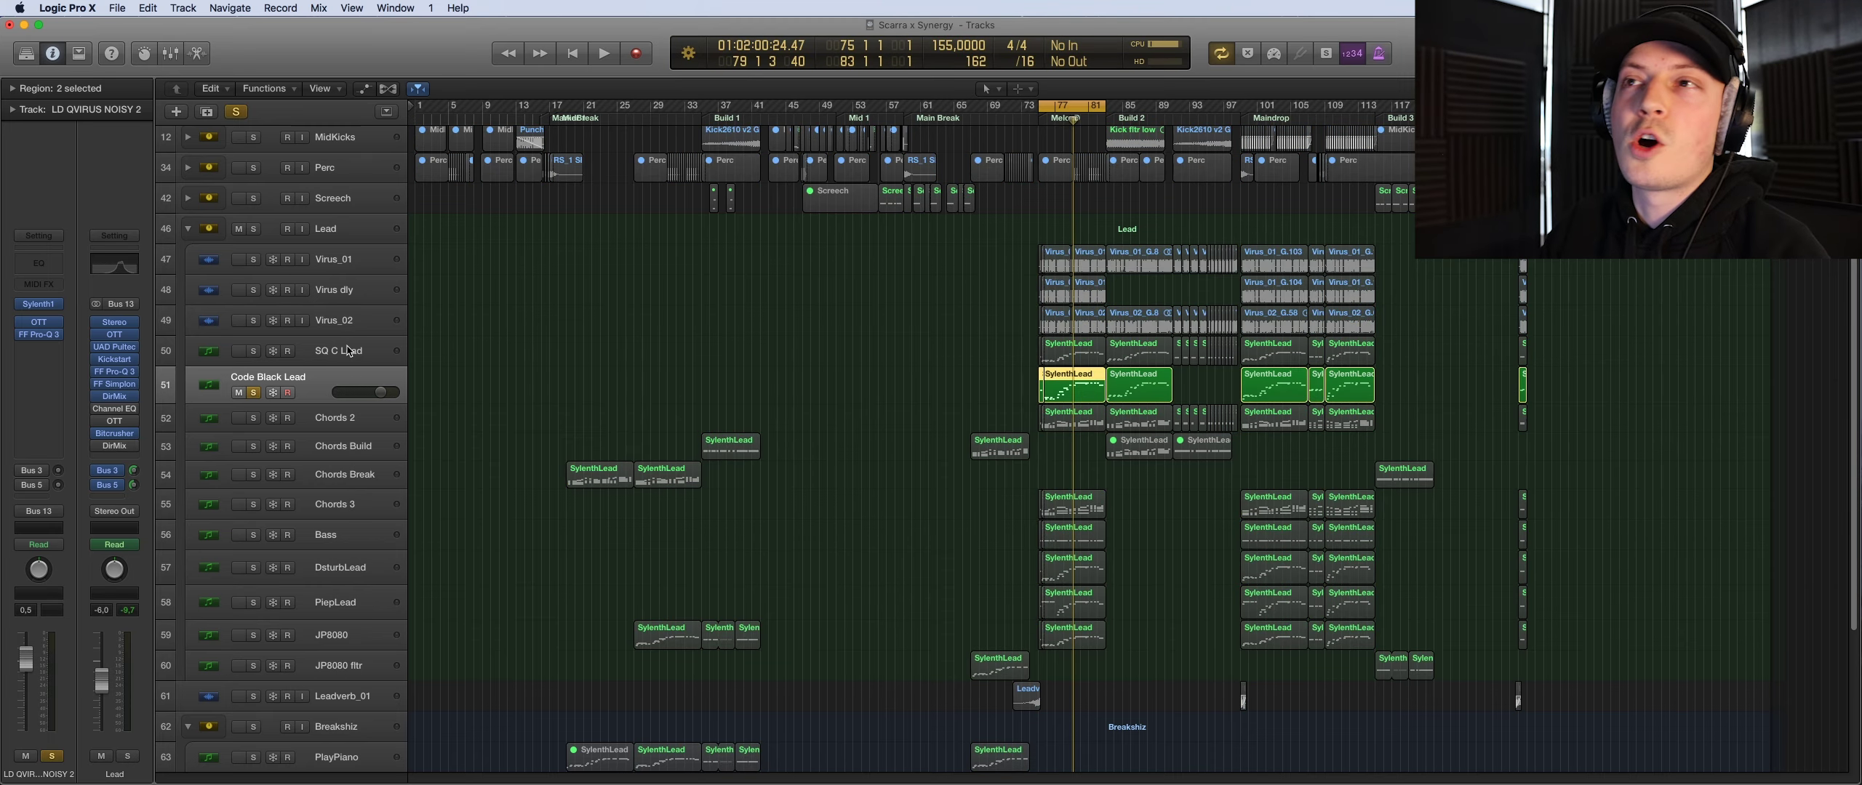
pyautogui.press('space')
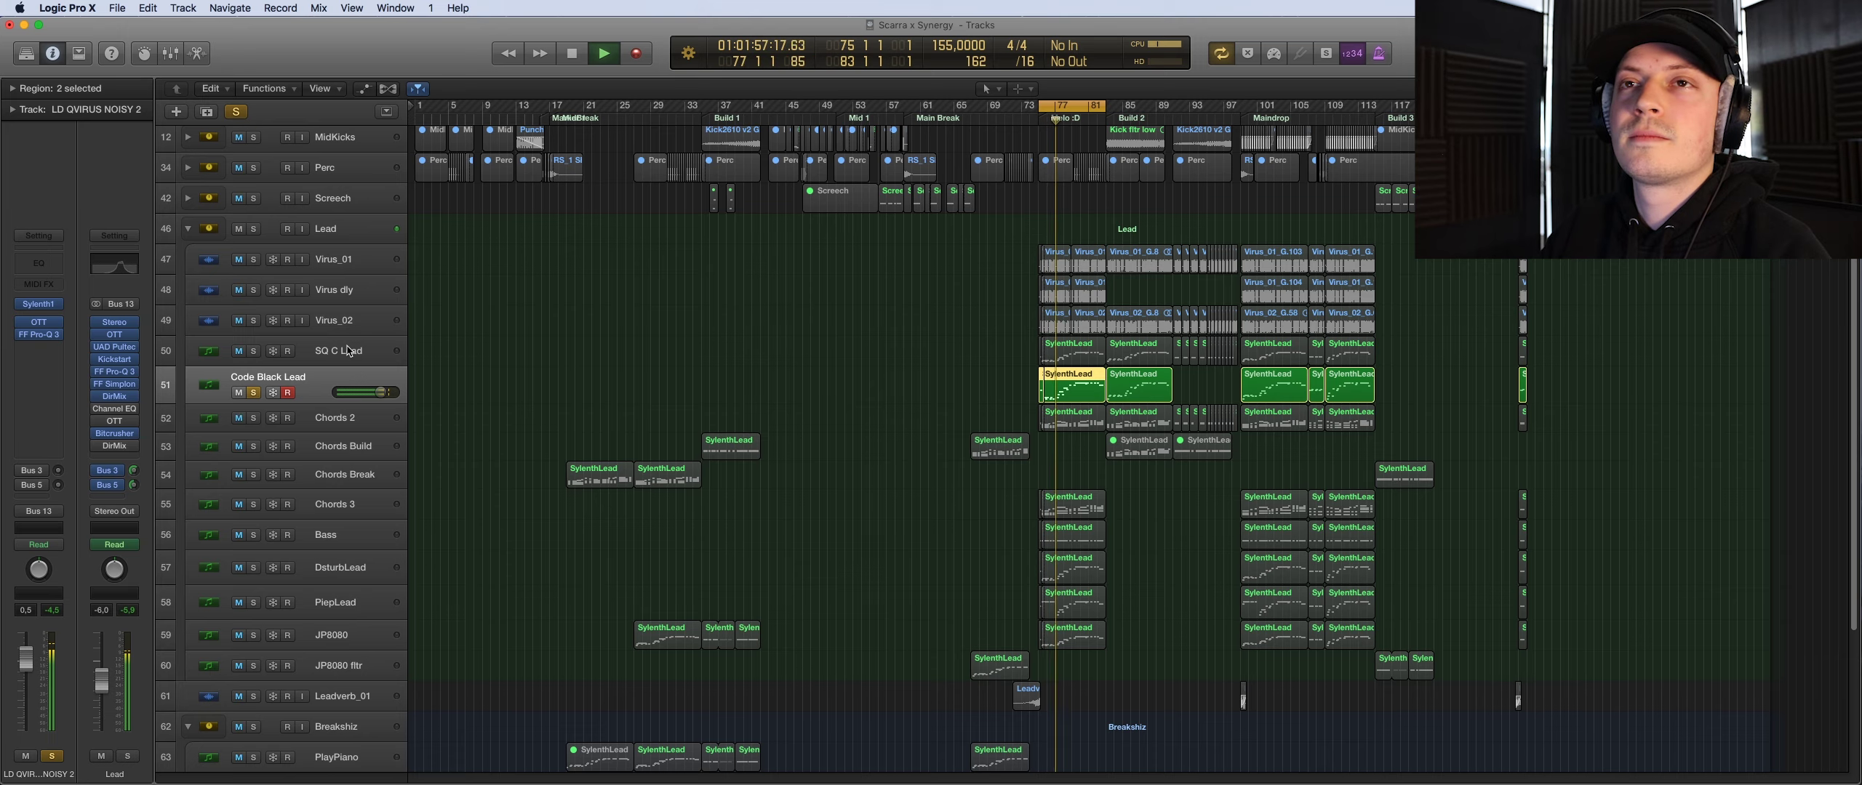
pyautogui.press('space')
pyautogui.press('s')
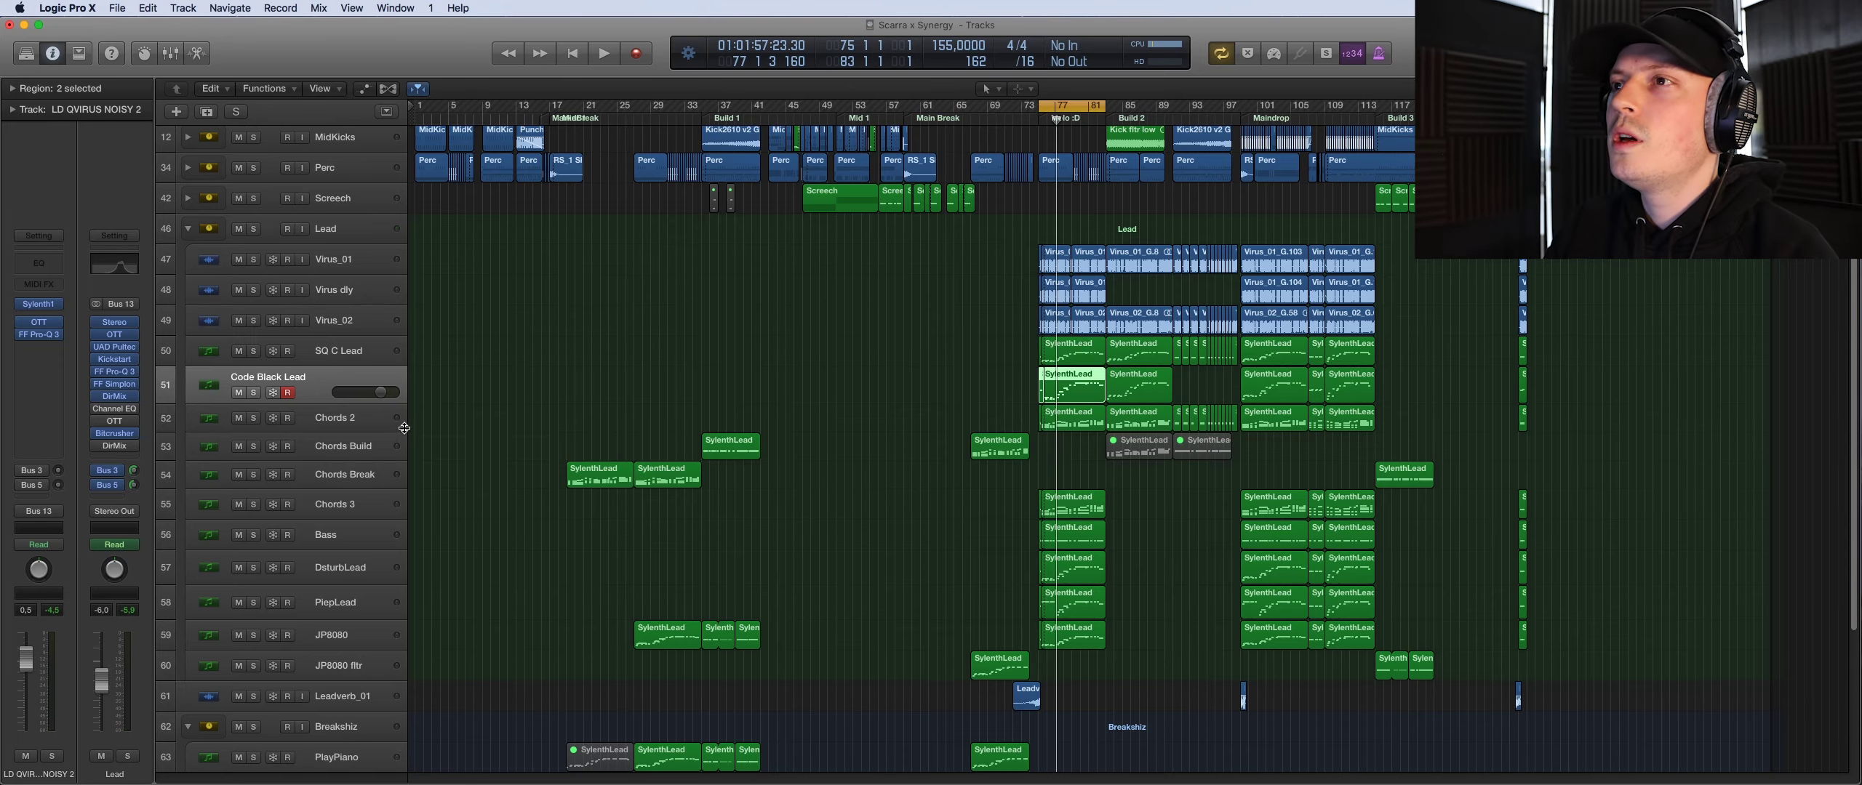
# Inspect the Chords 2 melody-section region in the Piano Roll, select its second three-note chord, and return to the full arrangement view
pyautogui.click(377, 422)
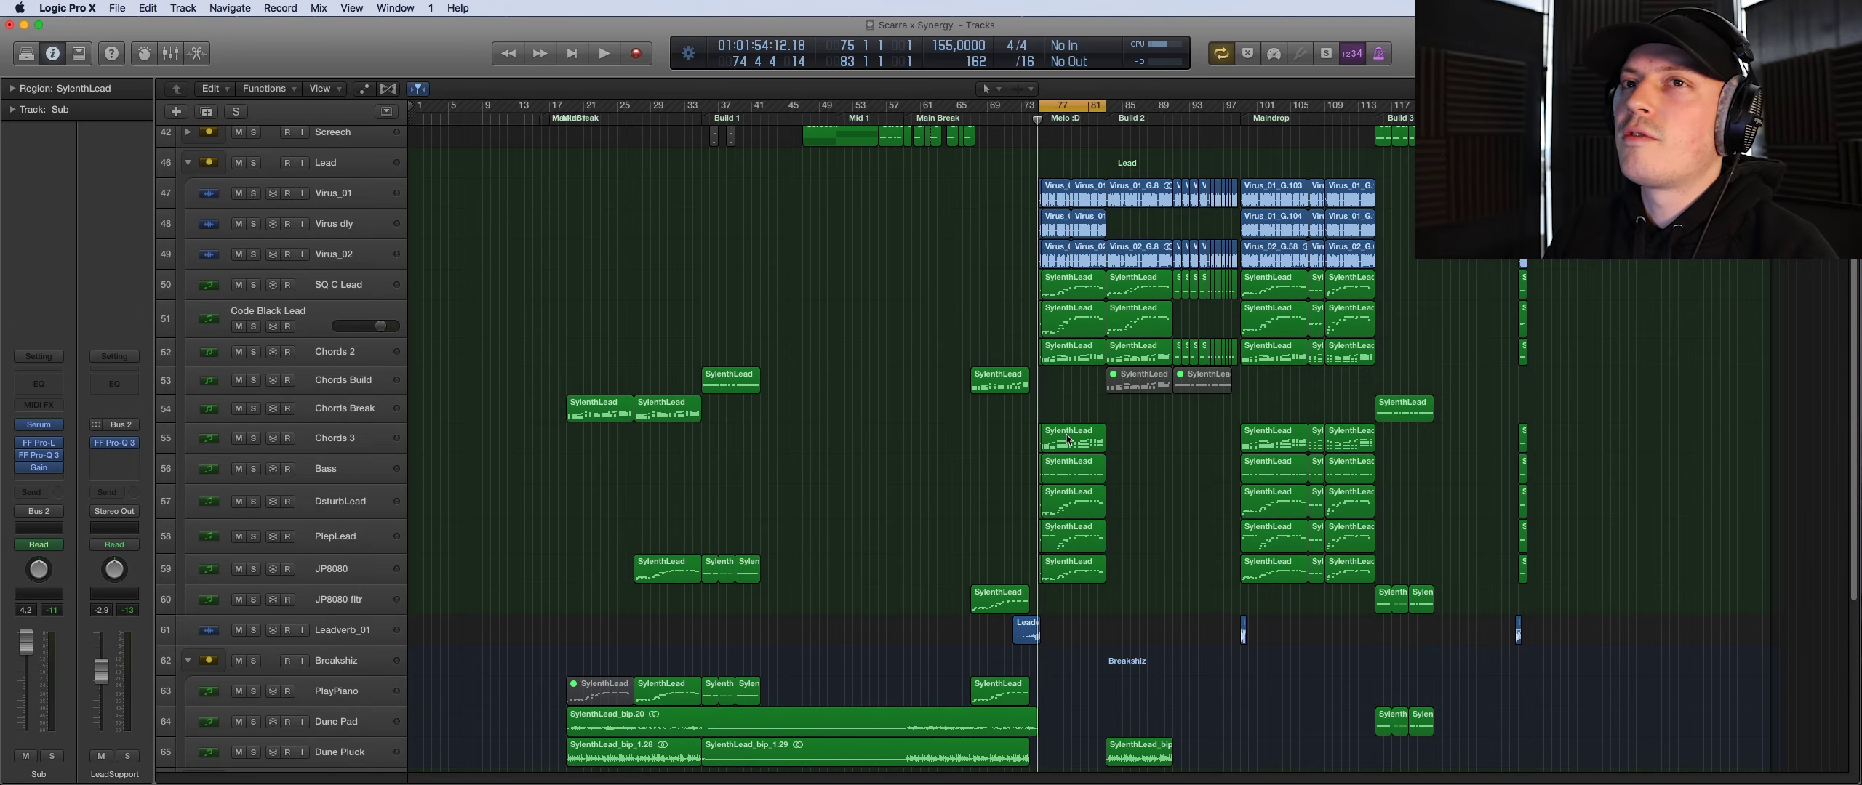
pyautogui.doubleClick(1075, 358)
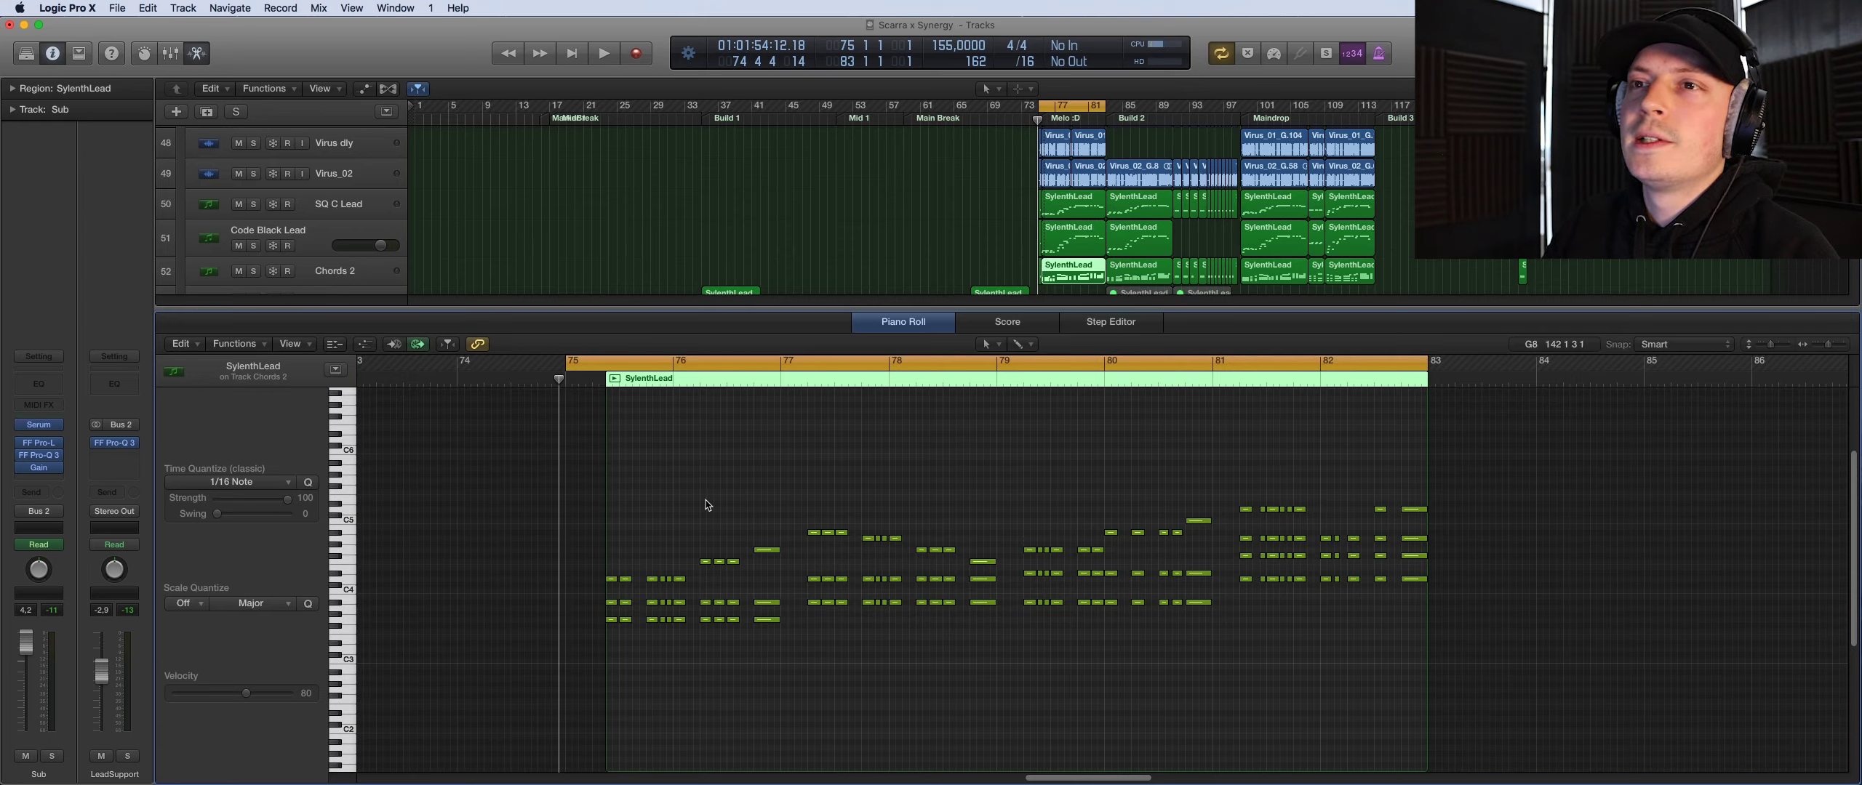
pyautogui.moveTo(627, 540); pyautogui.dragTo(628, 631)
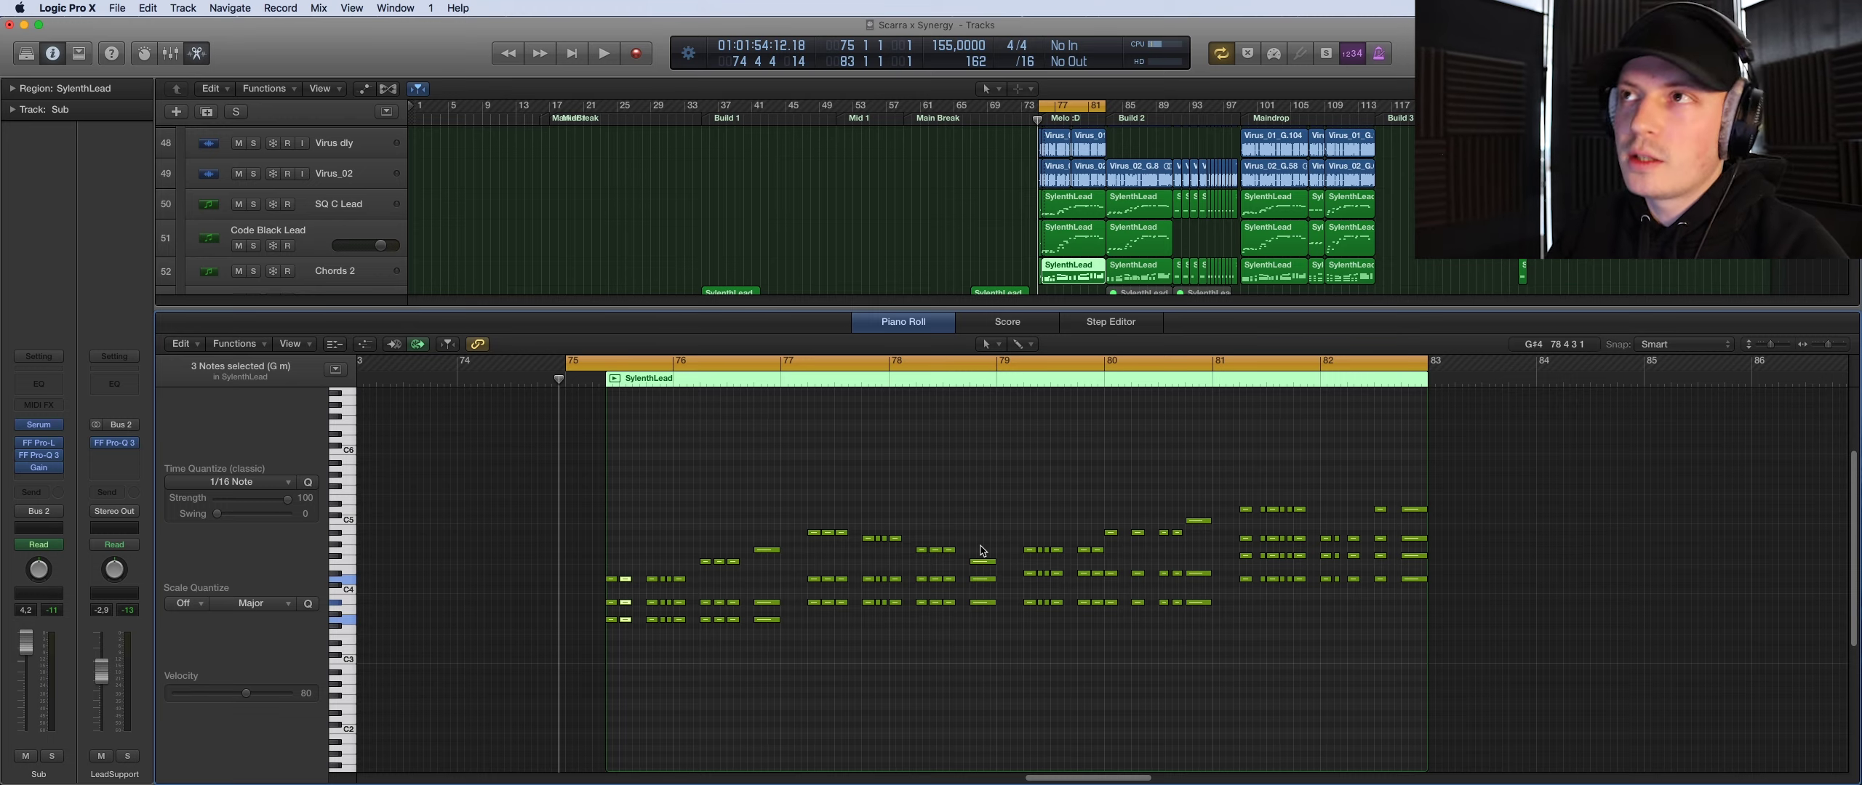
pyautogui.press('x')
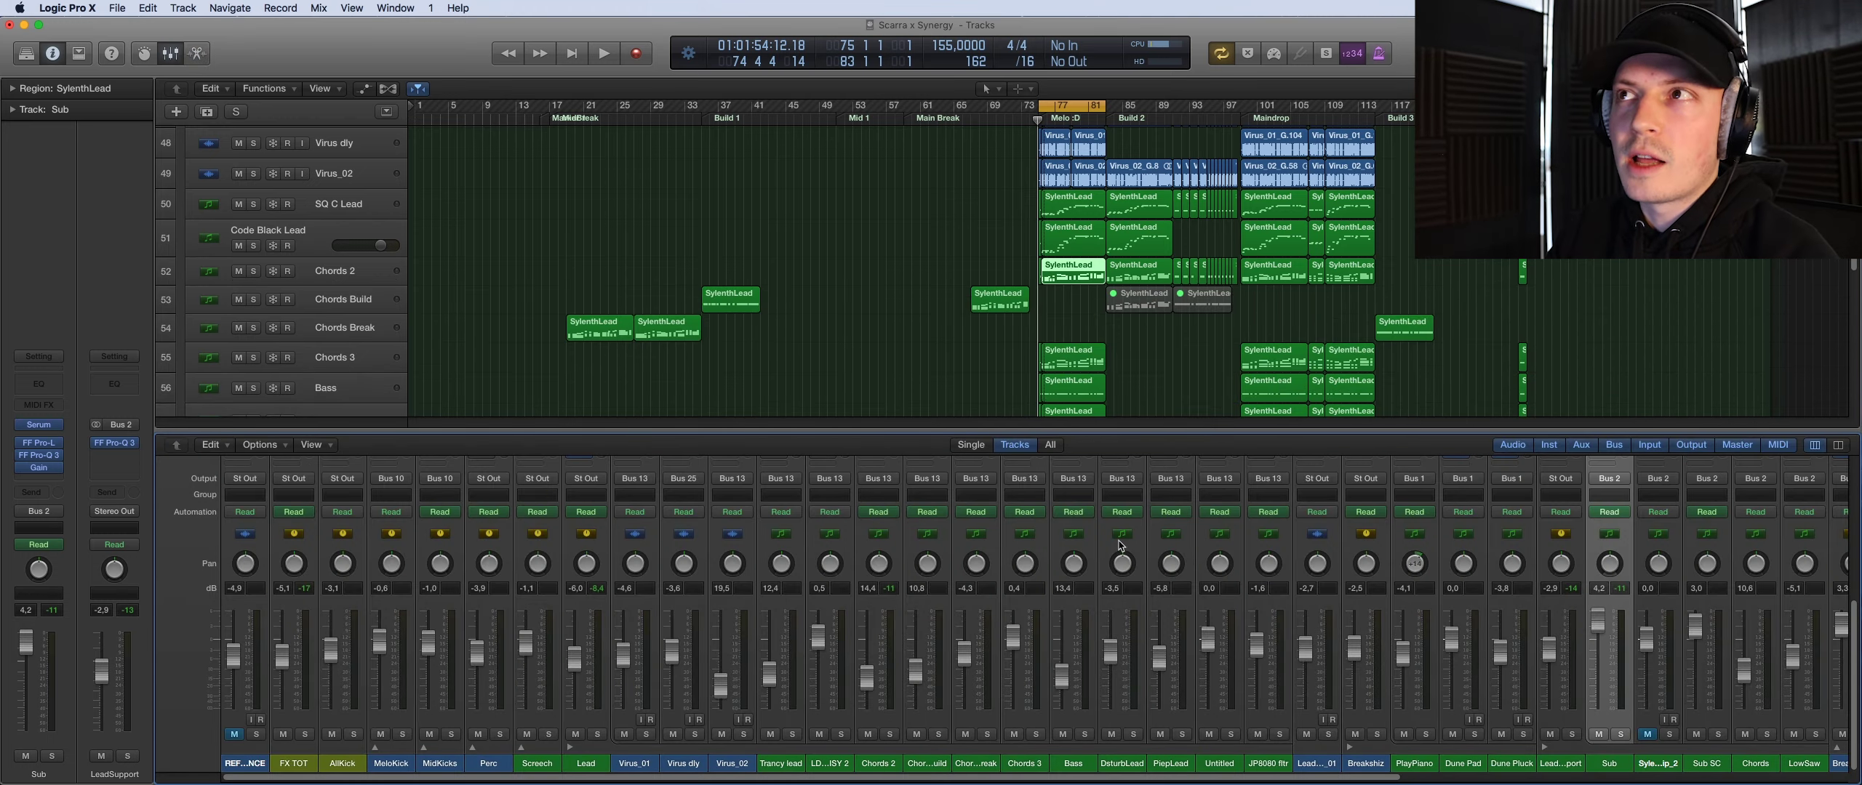
pyautogui.press('x')
# Loop the full mix, briefly solo Chords 3, mute Chords 3 and Chords 2 for comparison, then unmute both and stop playback
pyautogui.press('space')
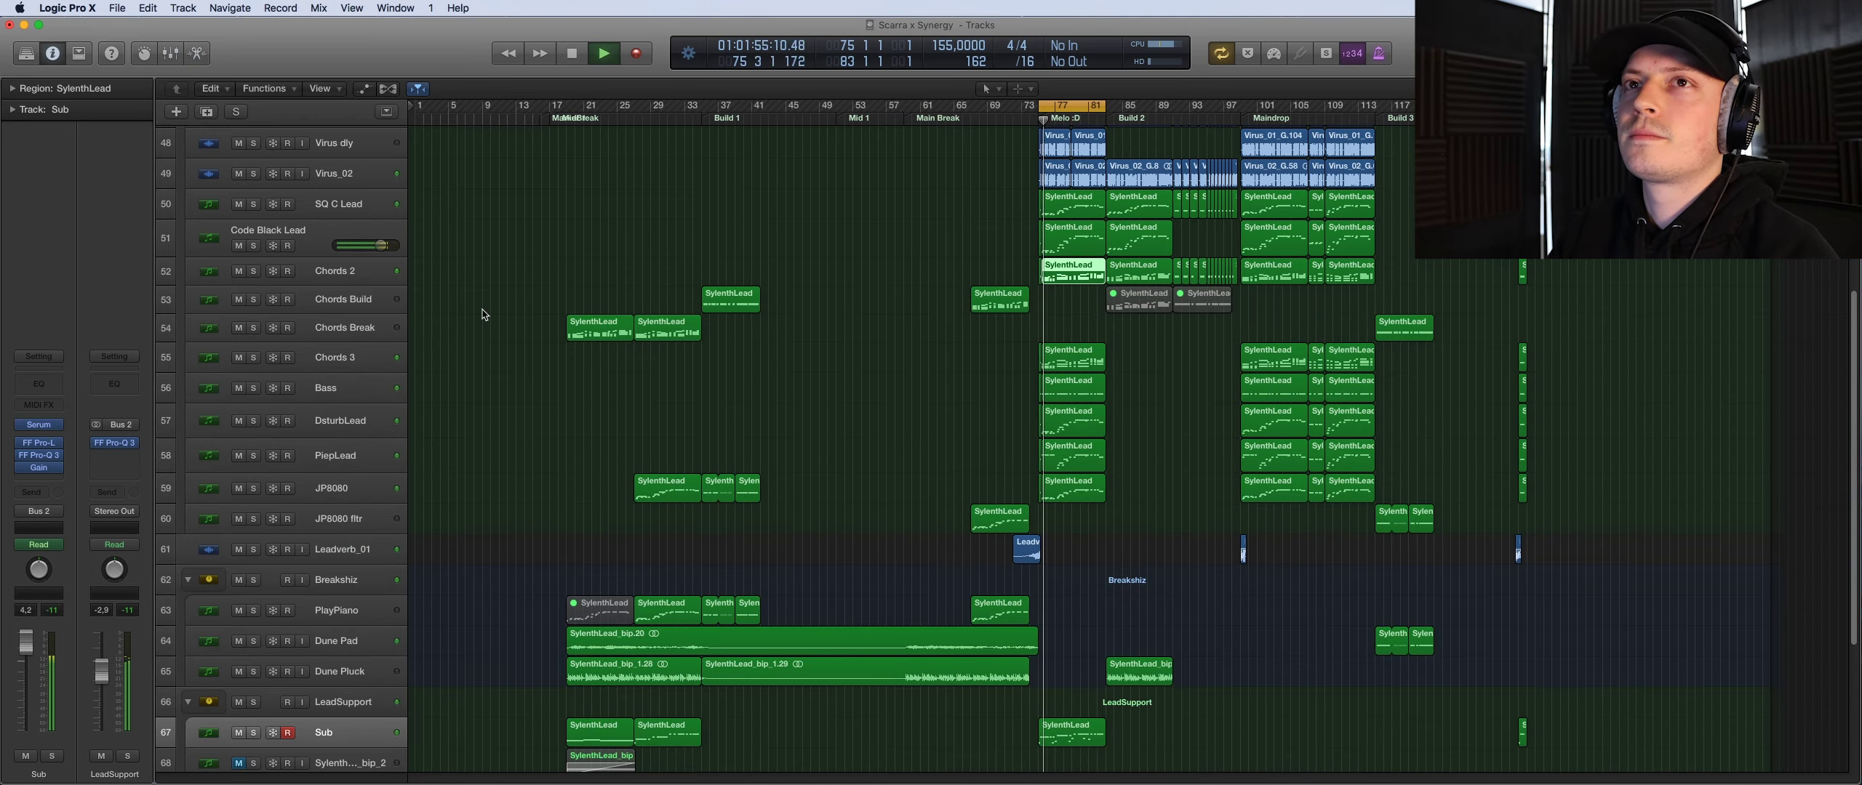
pyautogui.click(254, 359)
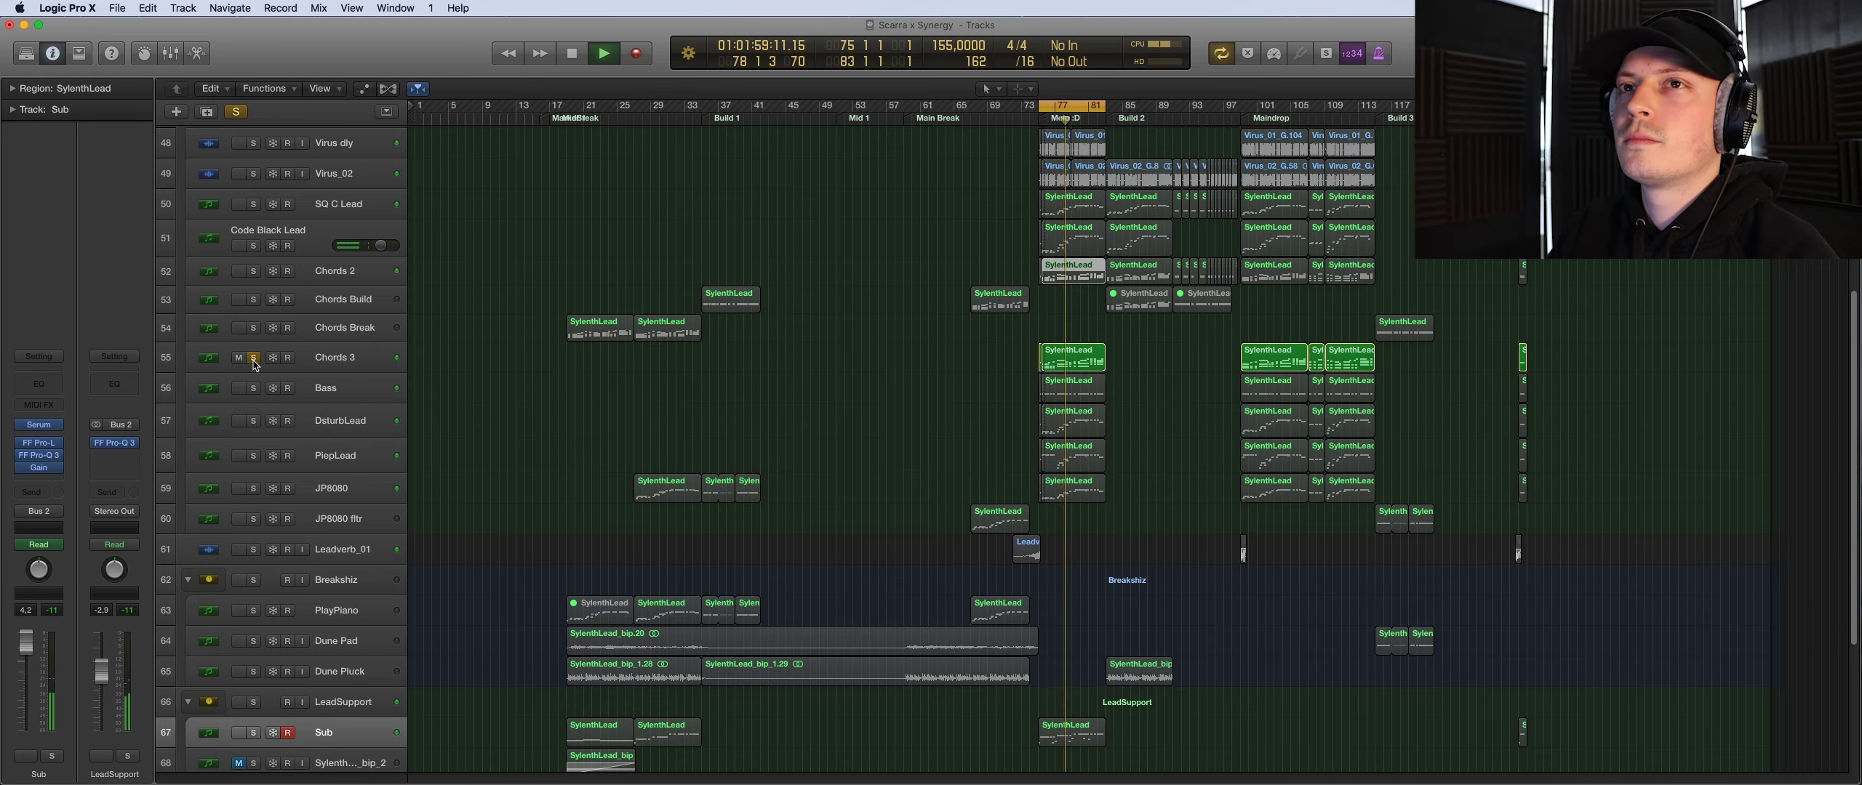
pyautogui.click(253, 359)
pyautogui.click(238, 358)
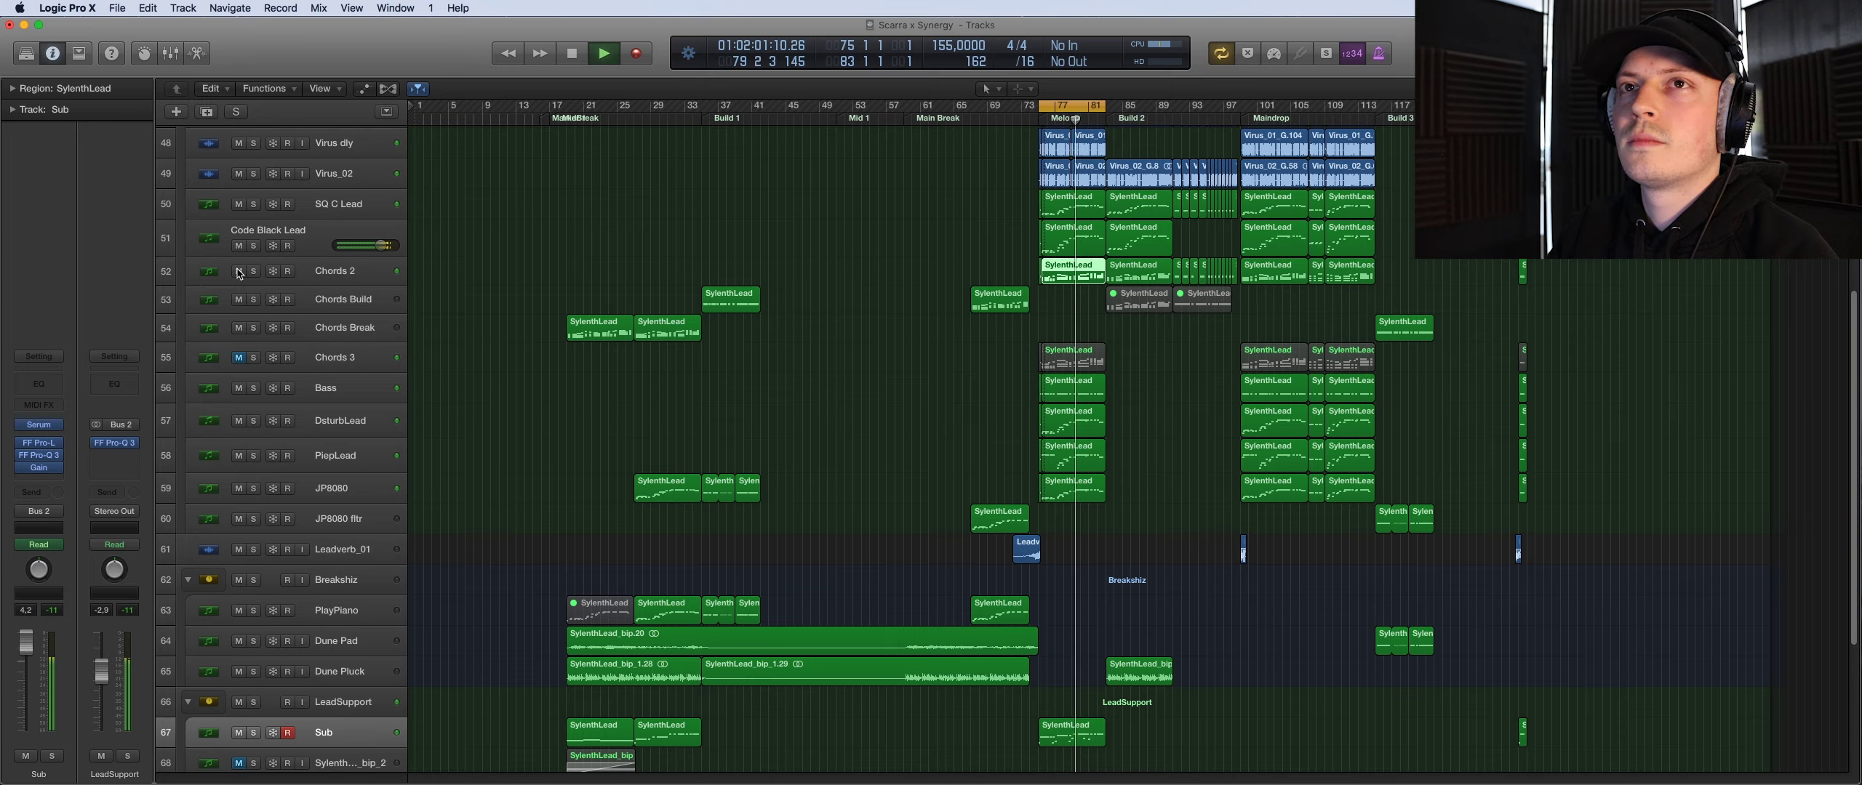
pyautogui.click(238, 272)
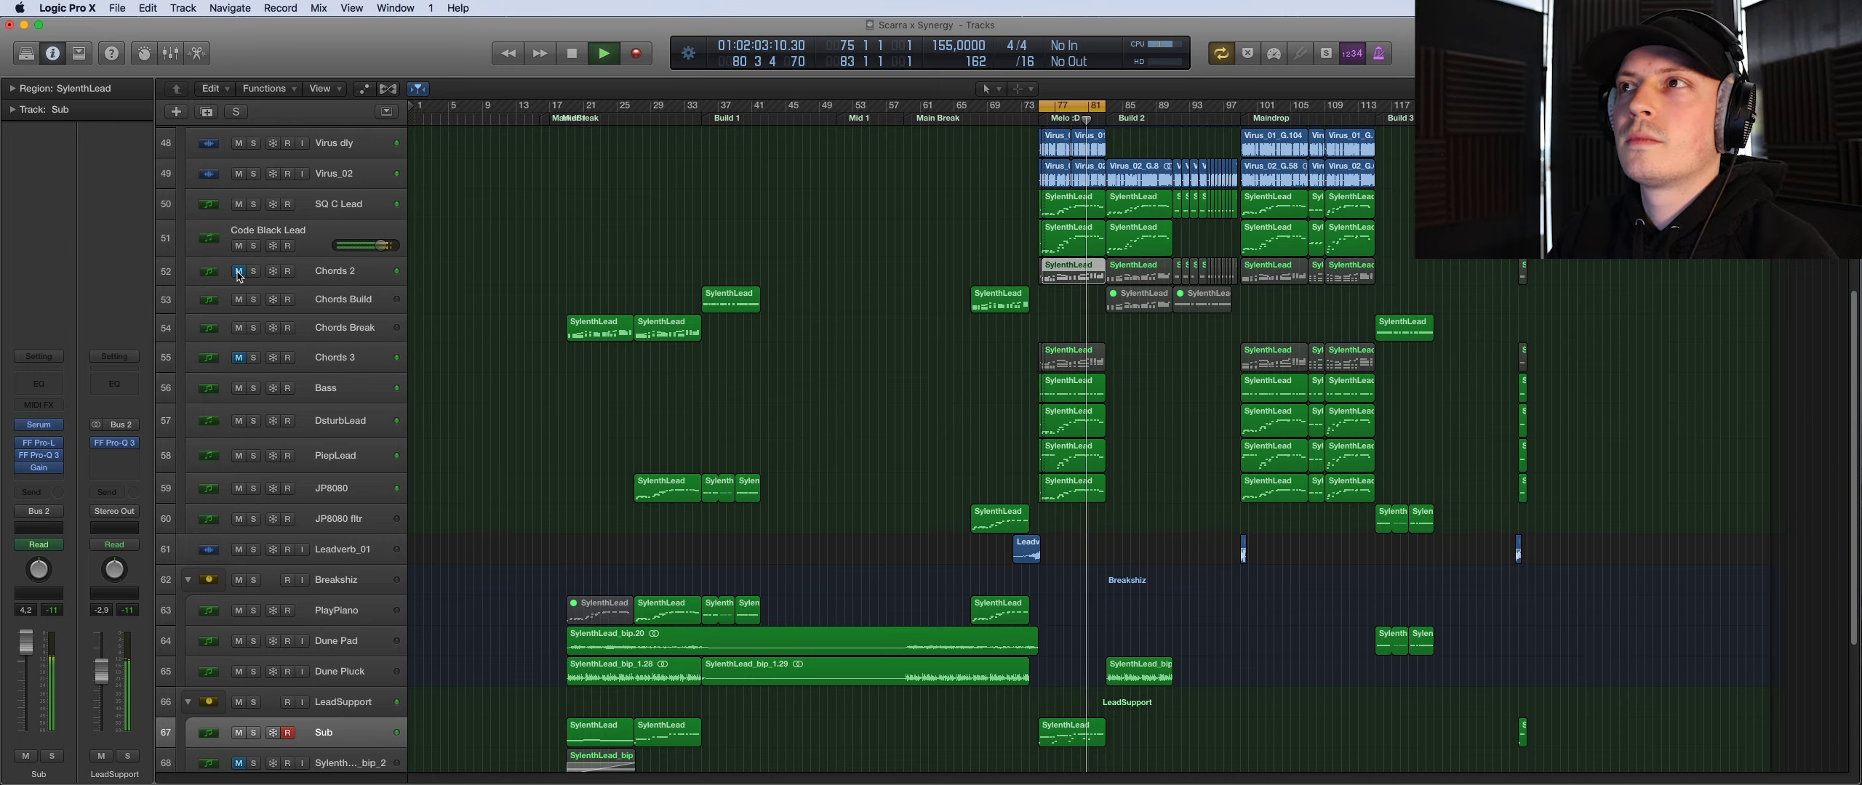
pyautogui.click(239, 272)
pyautogui.click(239, 358)
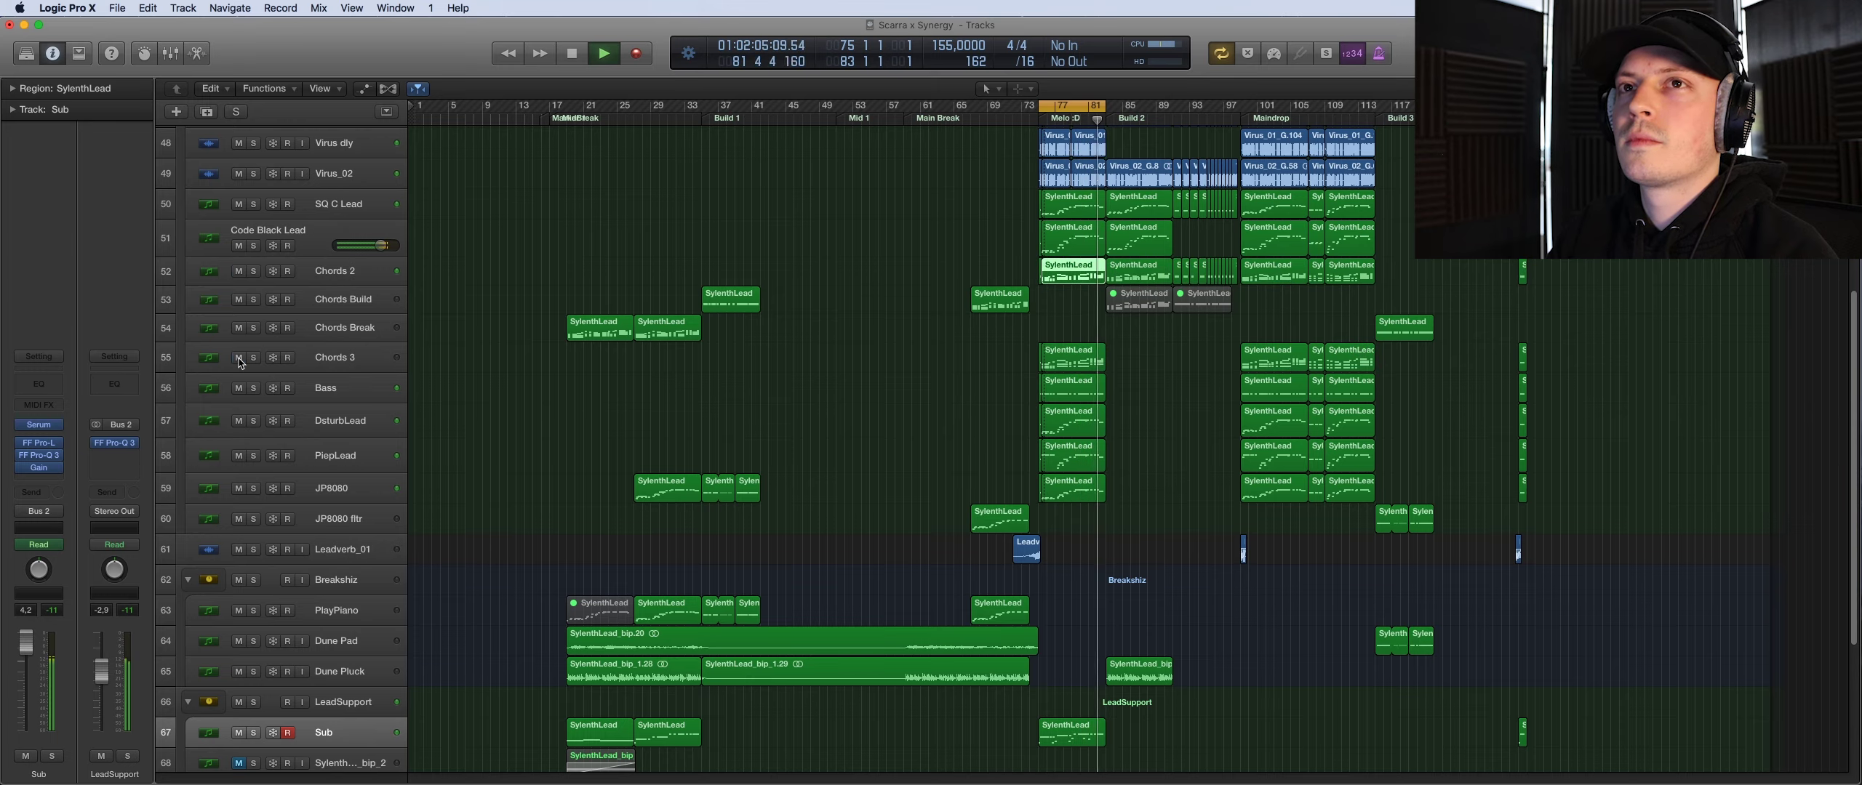
pyautogui.press('space')
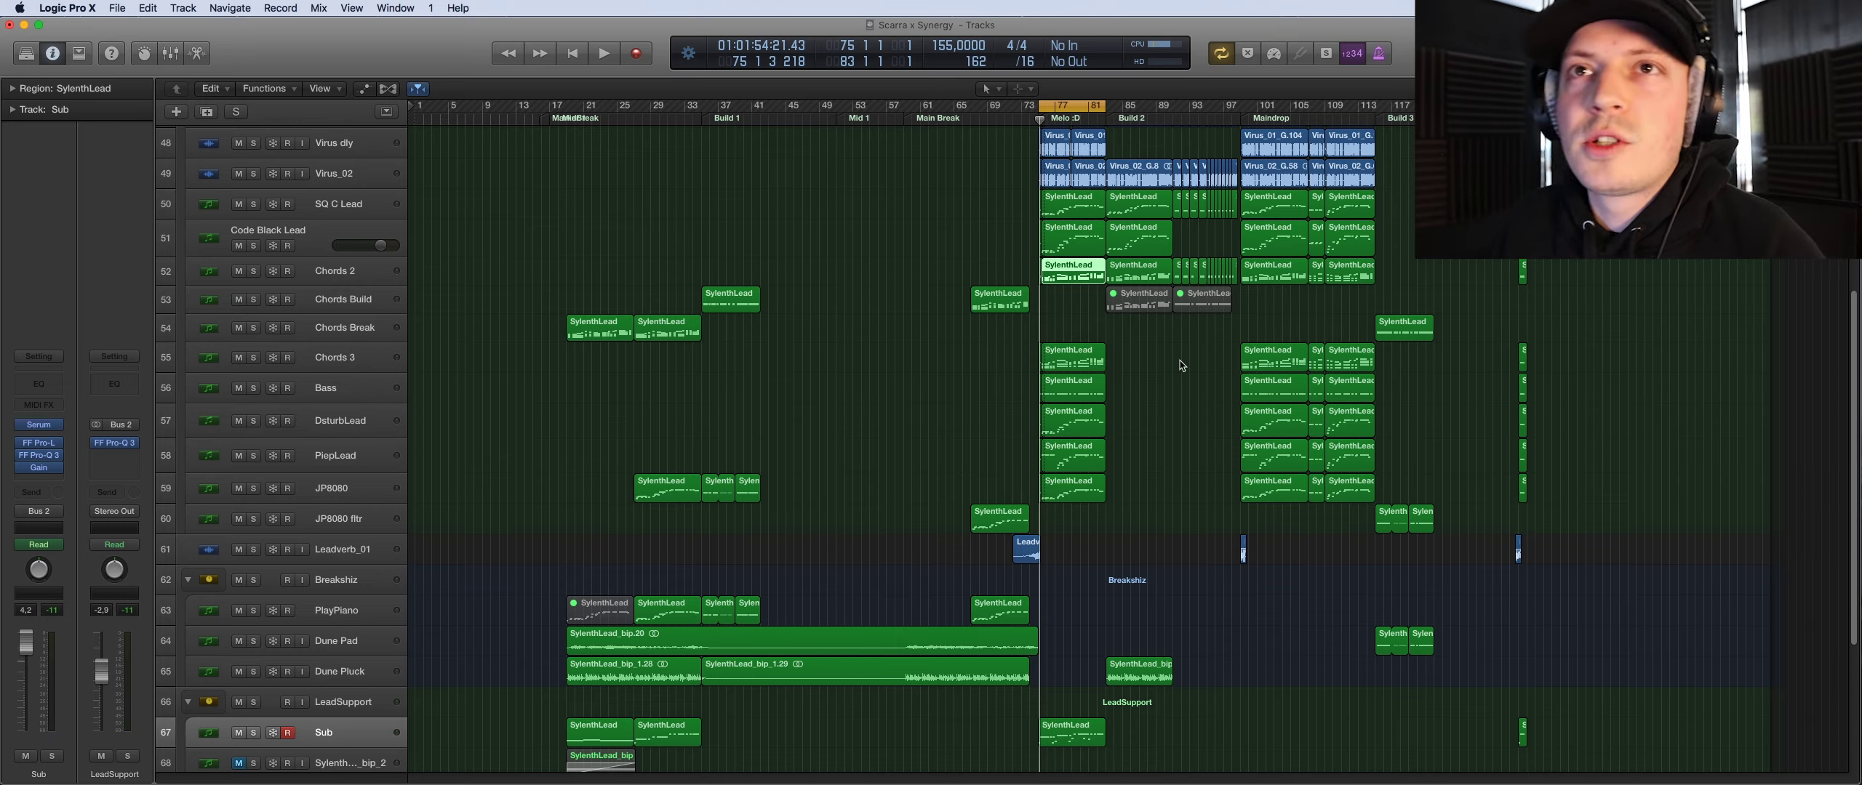
# Open the Lead stack's Stereo plug-in, bypass and re-enable it during looped playback to compare the width, then close it
pyautogui.press('1')
pyautogui.click(41, 322)
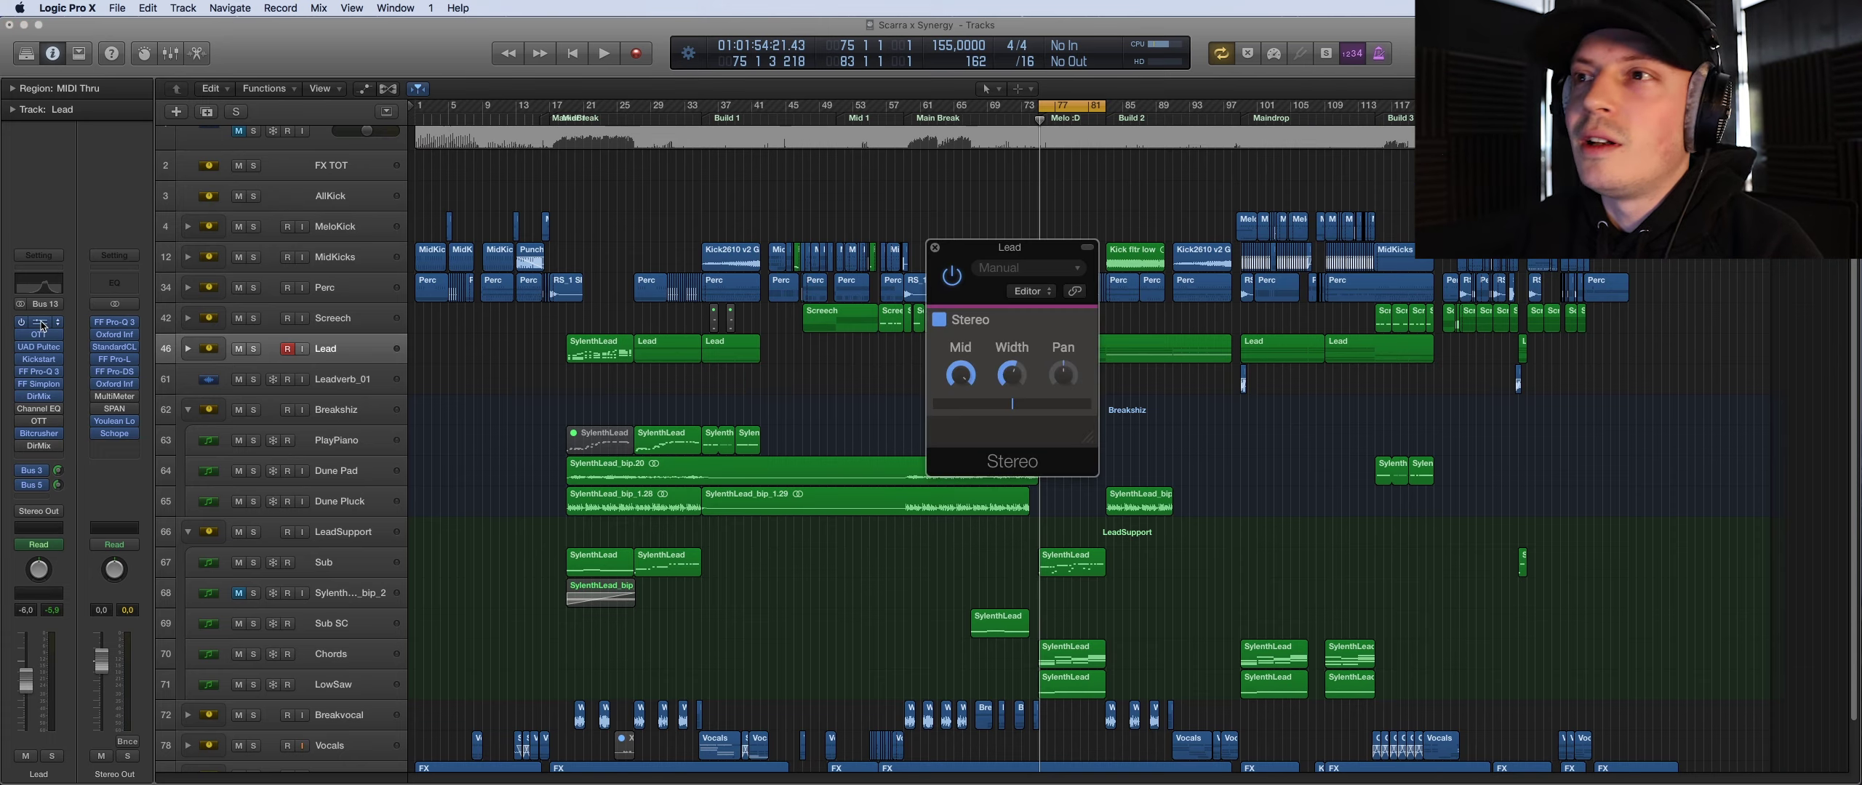
pyautogui.moveTo(1004, 250); pyautogui.dragTo(1224, 233)
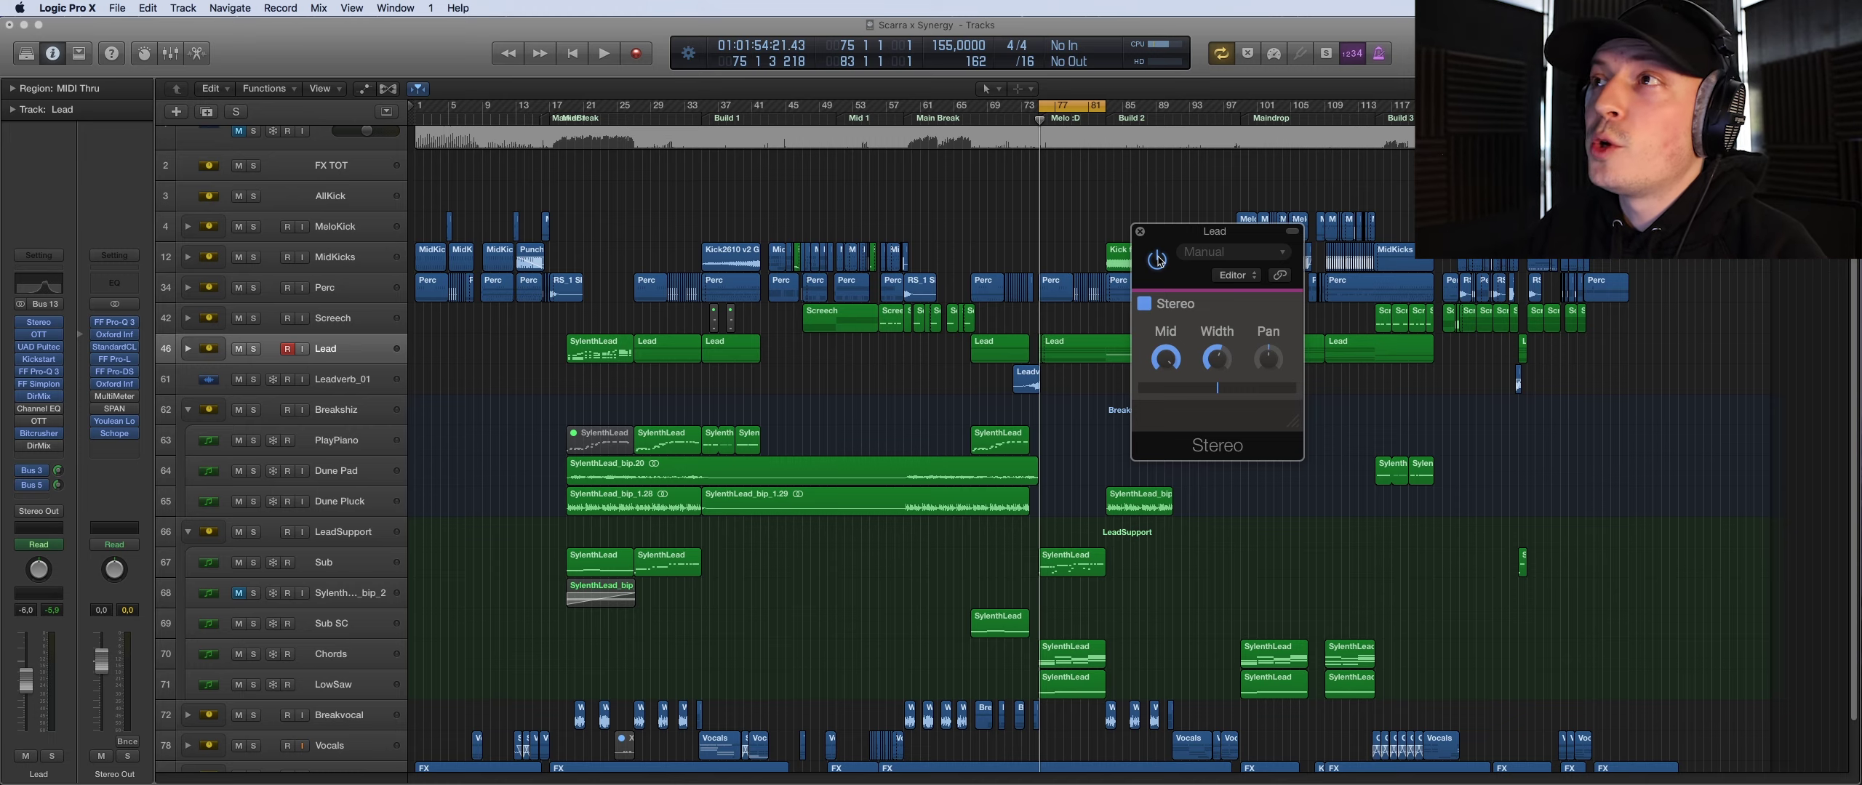
pyautogui.press('space')
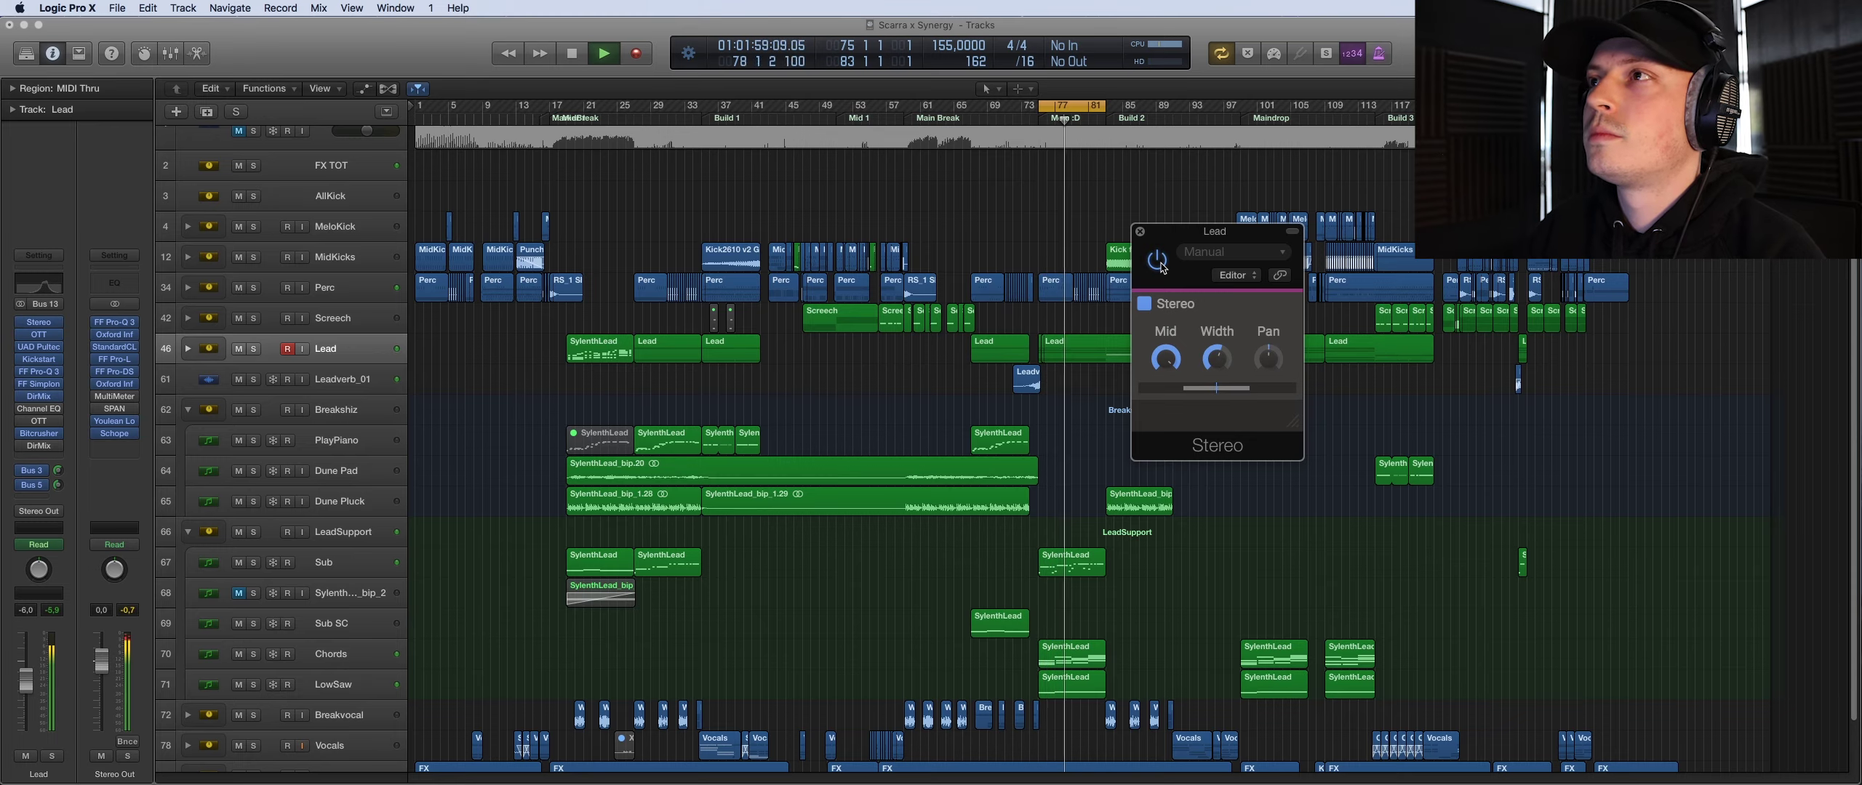
pyautogui.click(1157, 261)
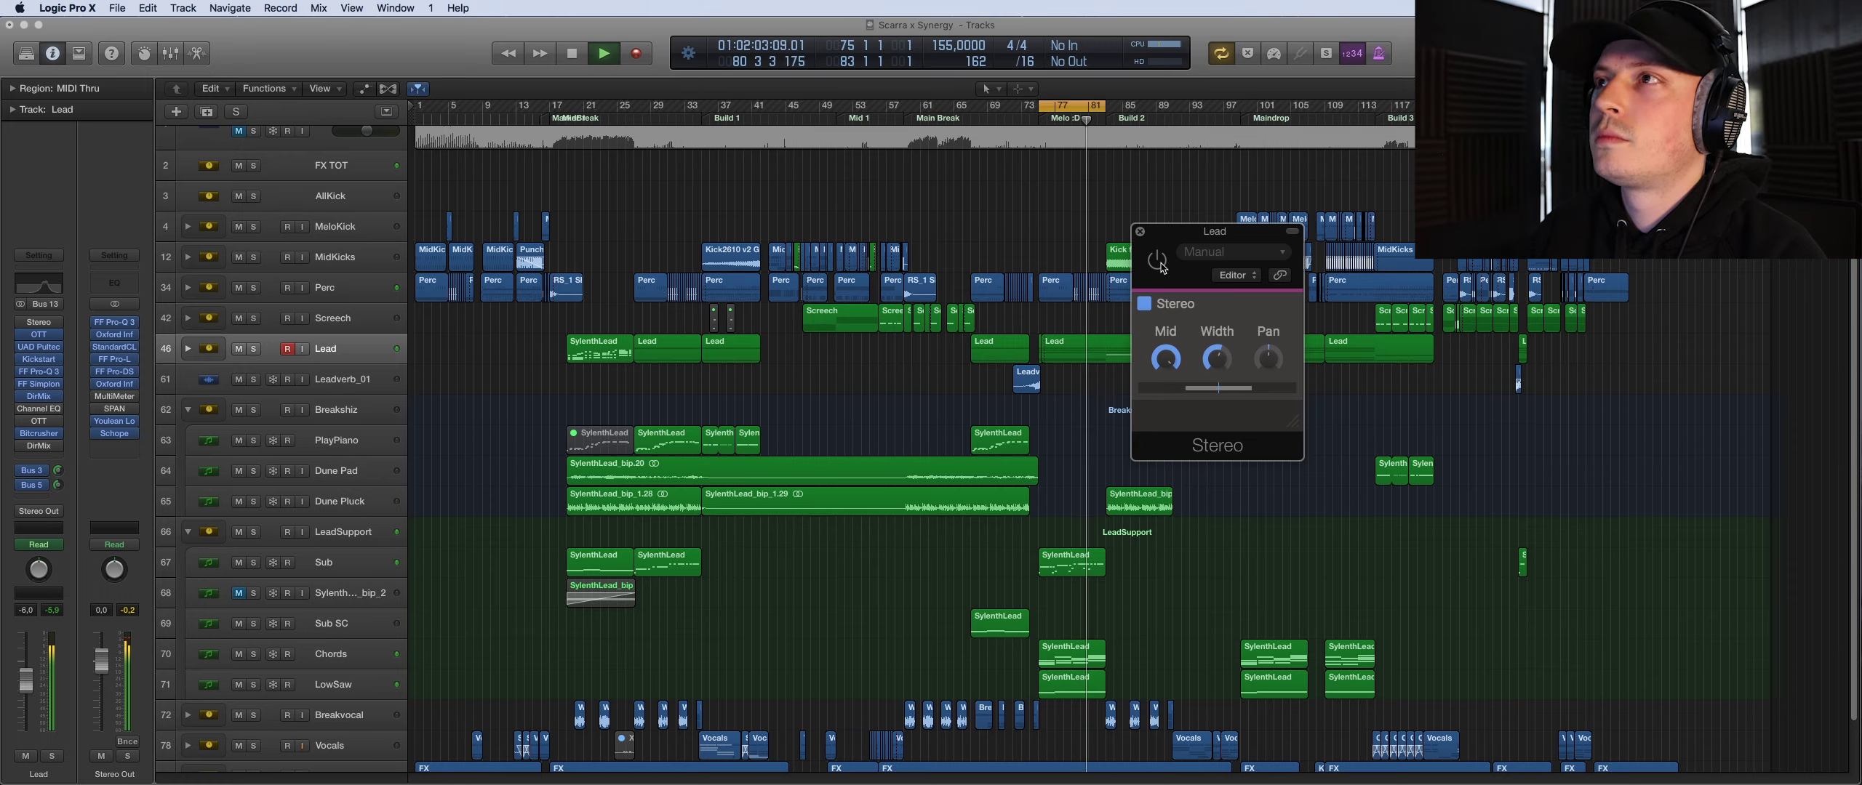
pyautogui.click(1157, 260)
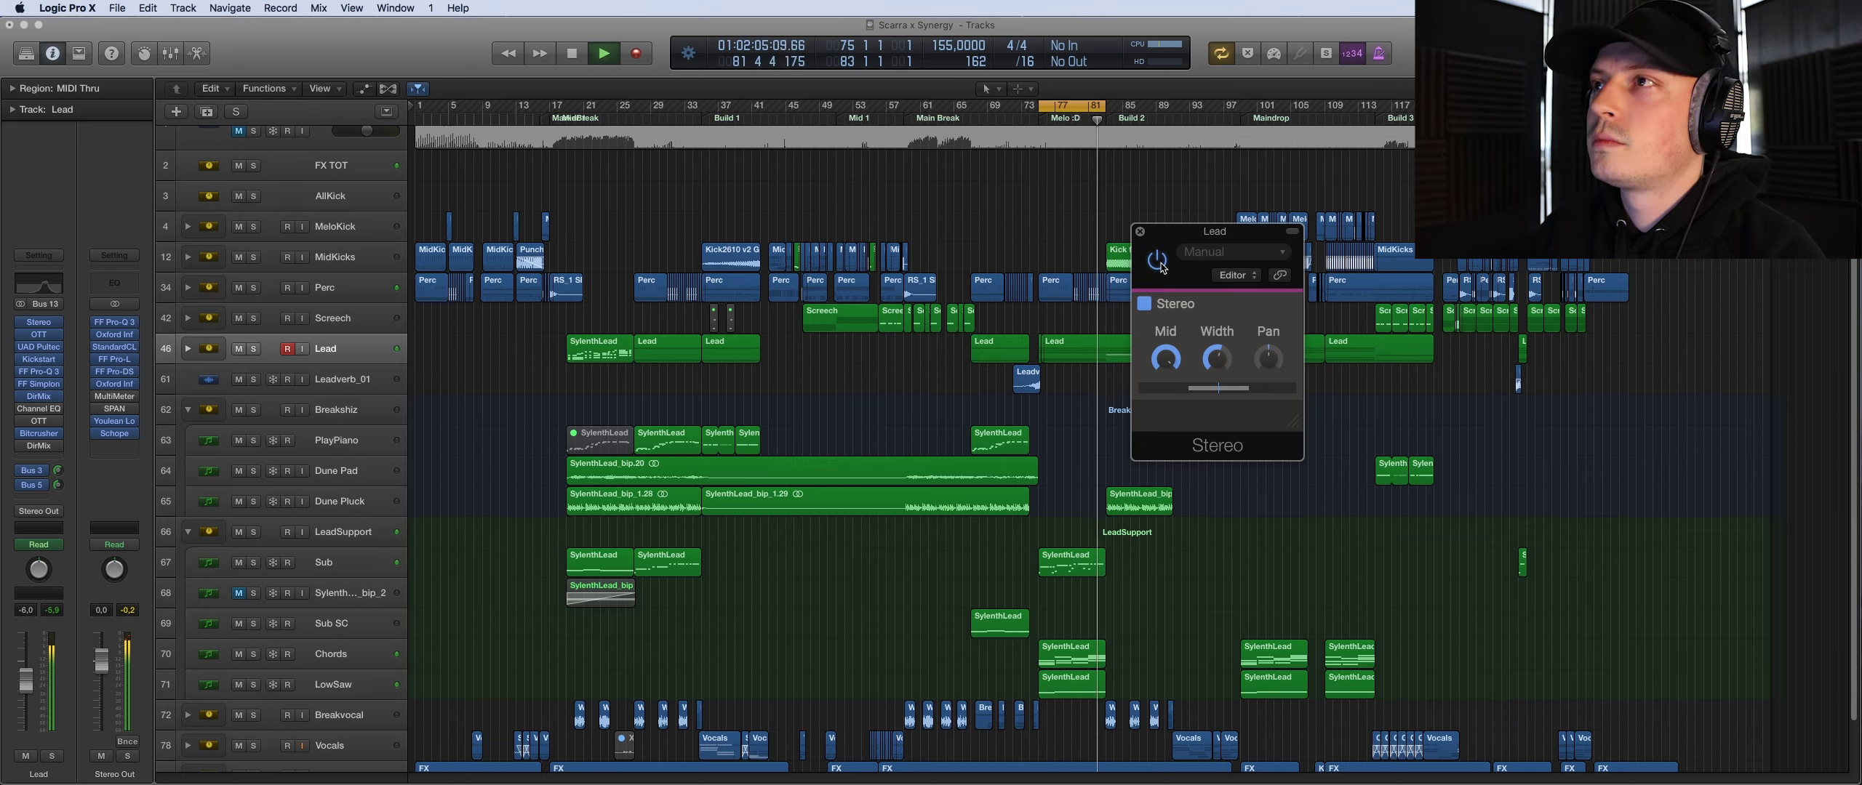
pyautogui.press('space')
pyautogui.click(1139, 231)
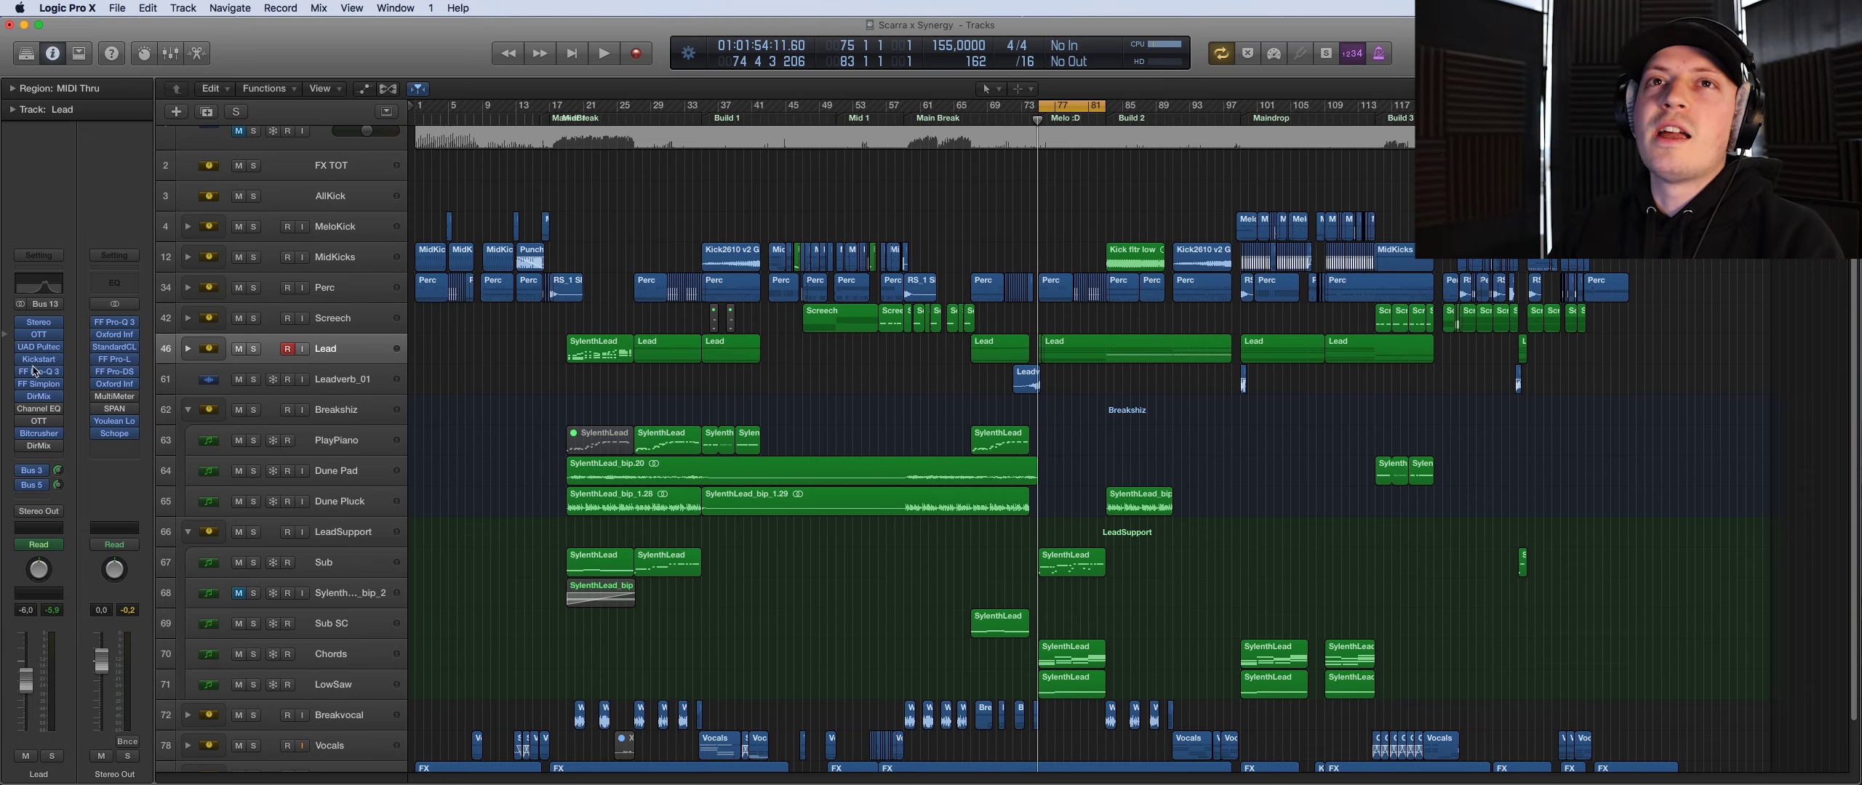
# Open the Lead stack's first OTT plug-in, compare the loop with it bypassed and enabled, then stop playback and close it
pyautogui.click(42, 336)
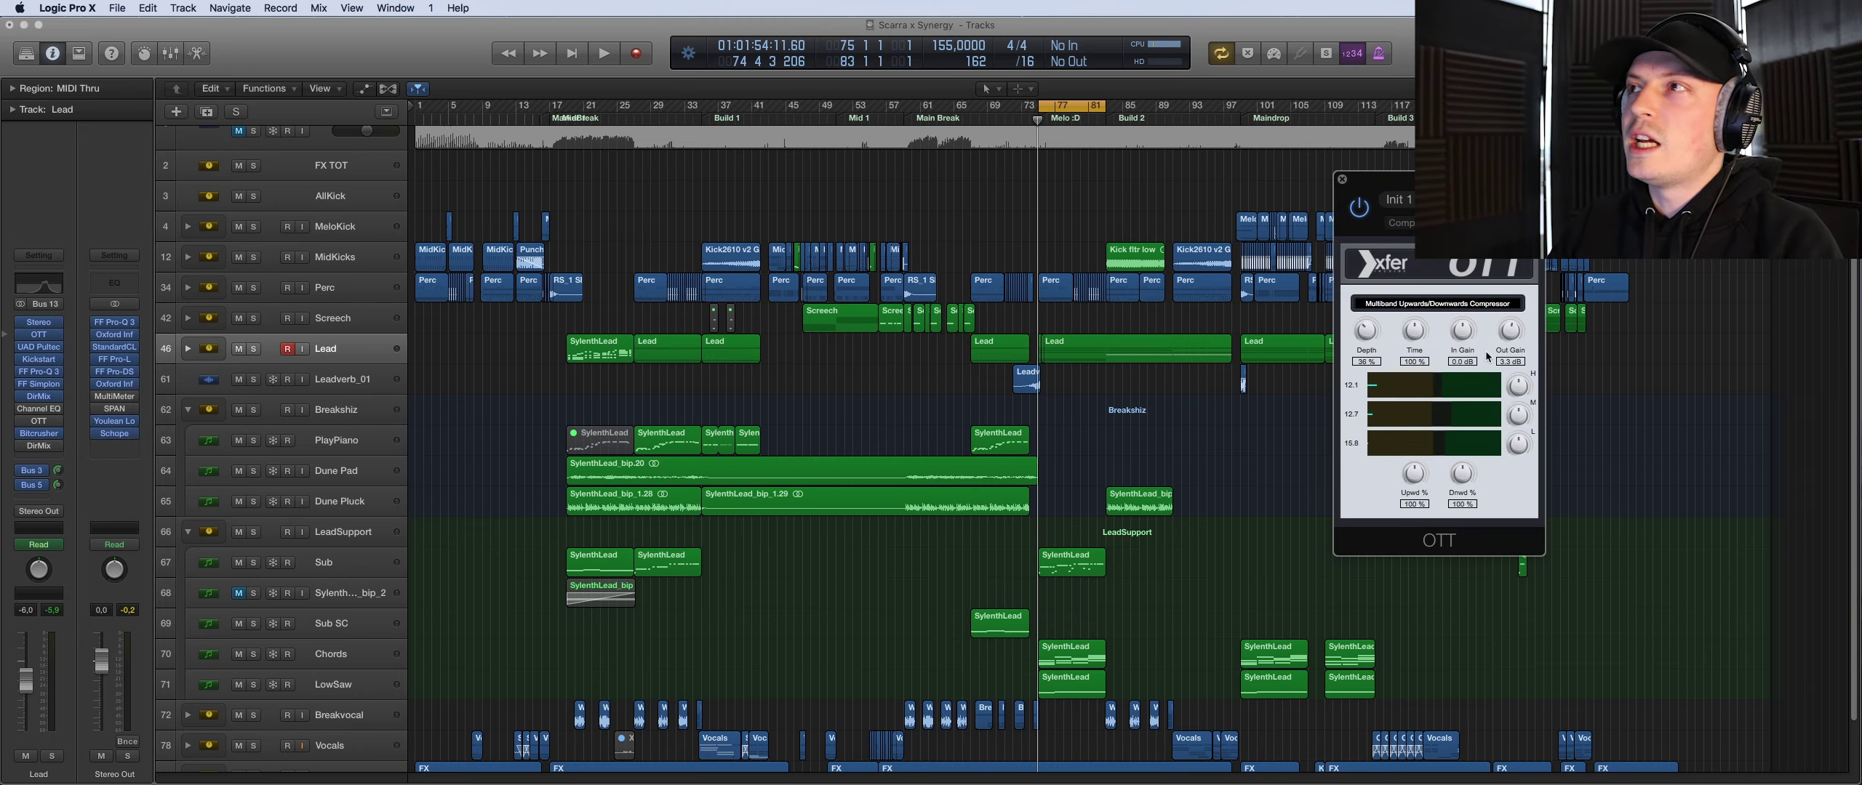
pyautogui.moveTo(1464, 183); pyautogui.dragTo(1297, 182)
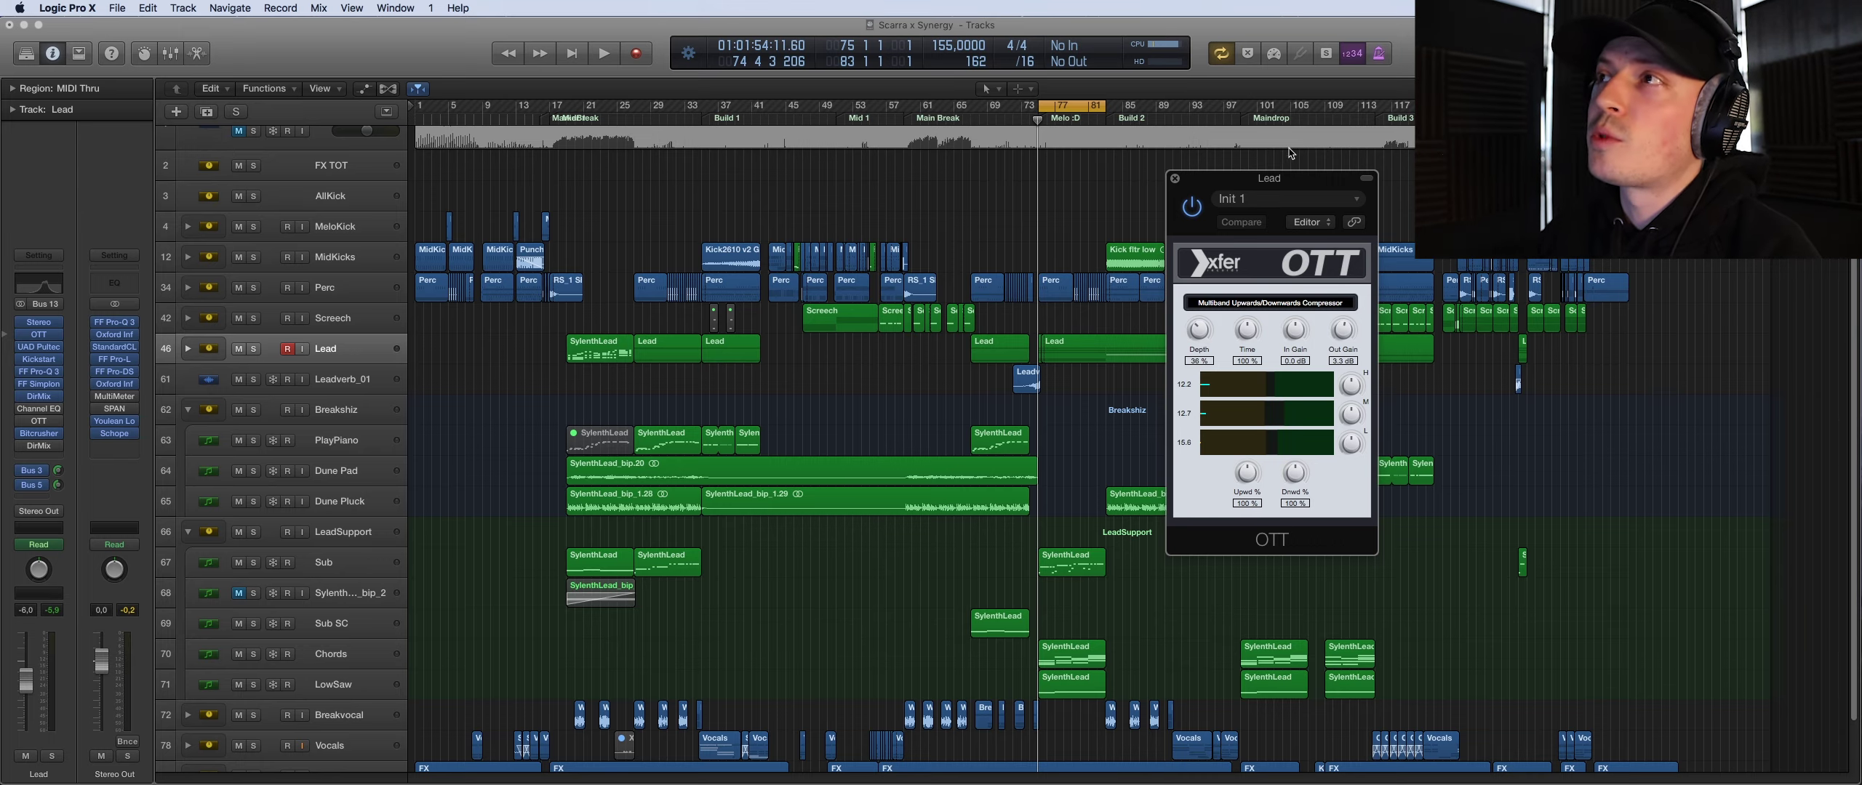
pyautogui.moveTo(1285, 178); pyautogui.dragTo(1270, 180)
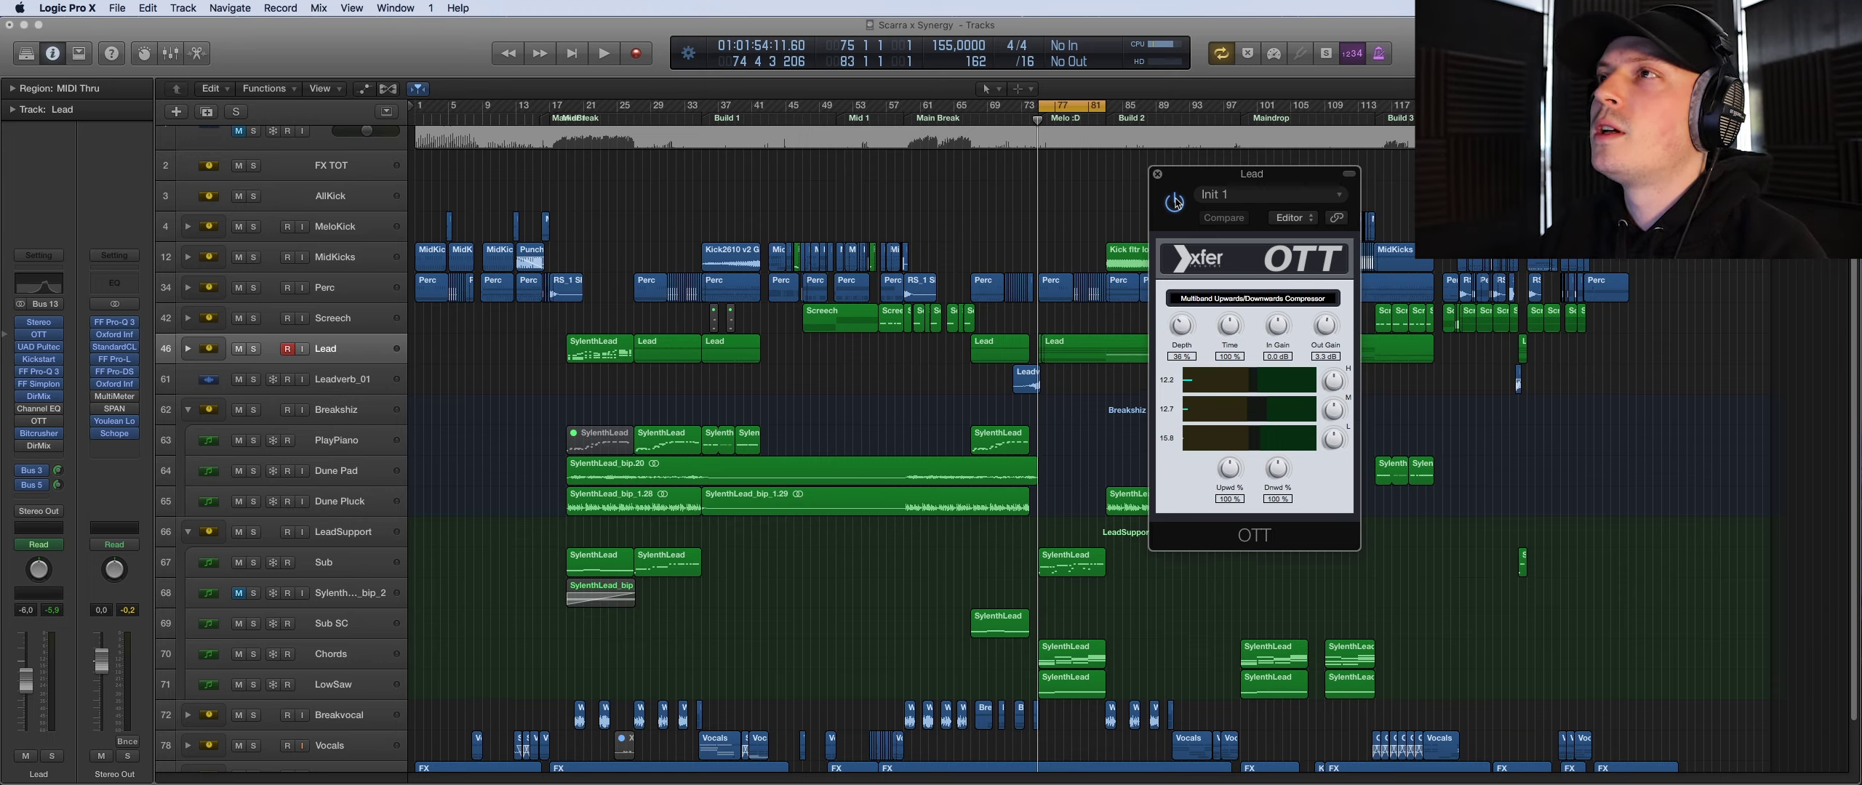
pyautogui.press('space')
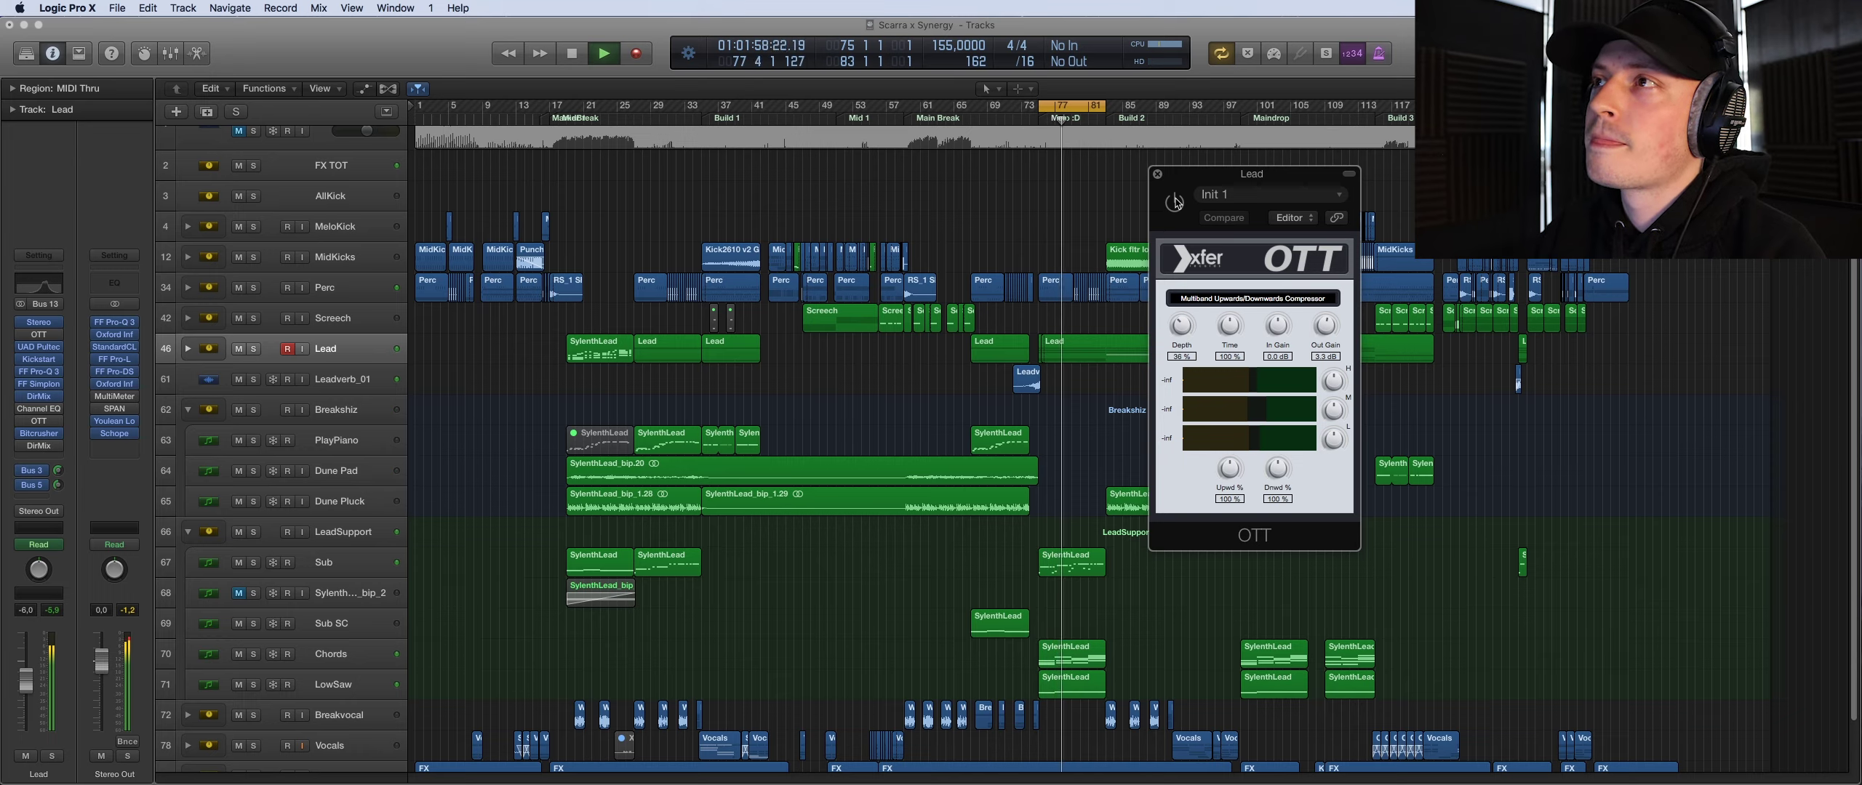
pyautogui.click(1174, 201)
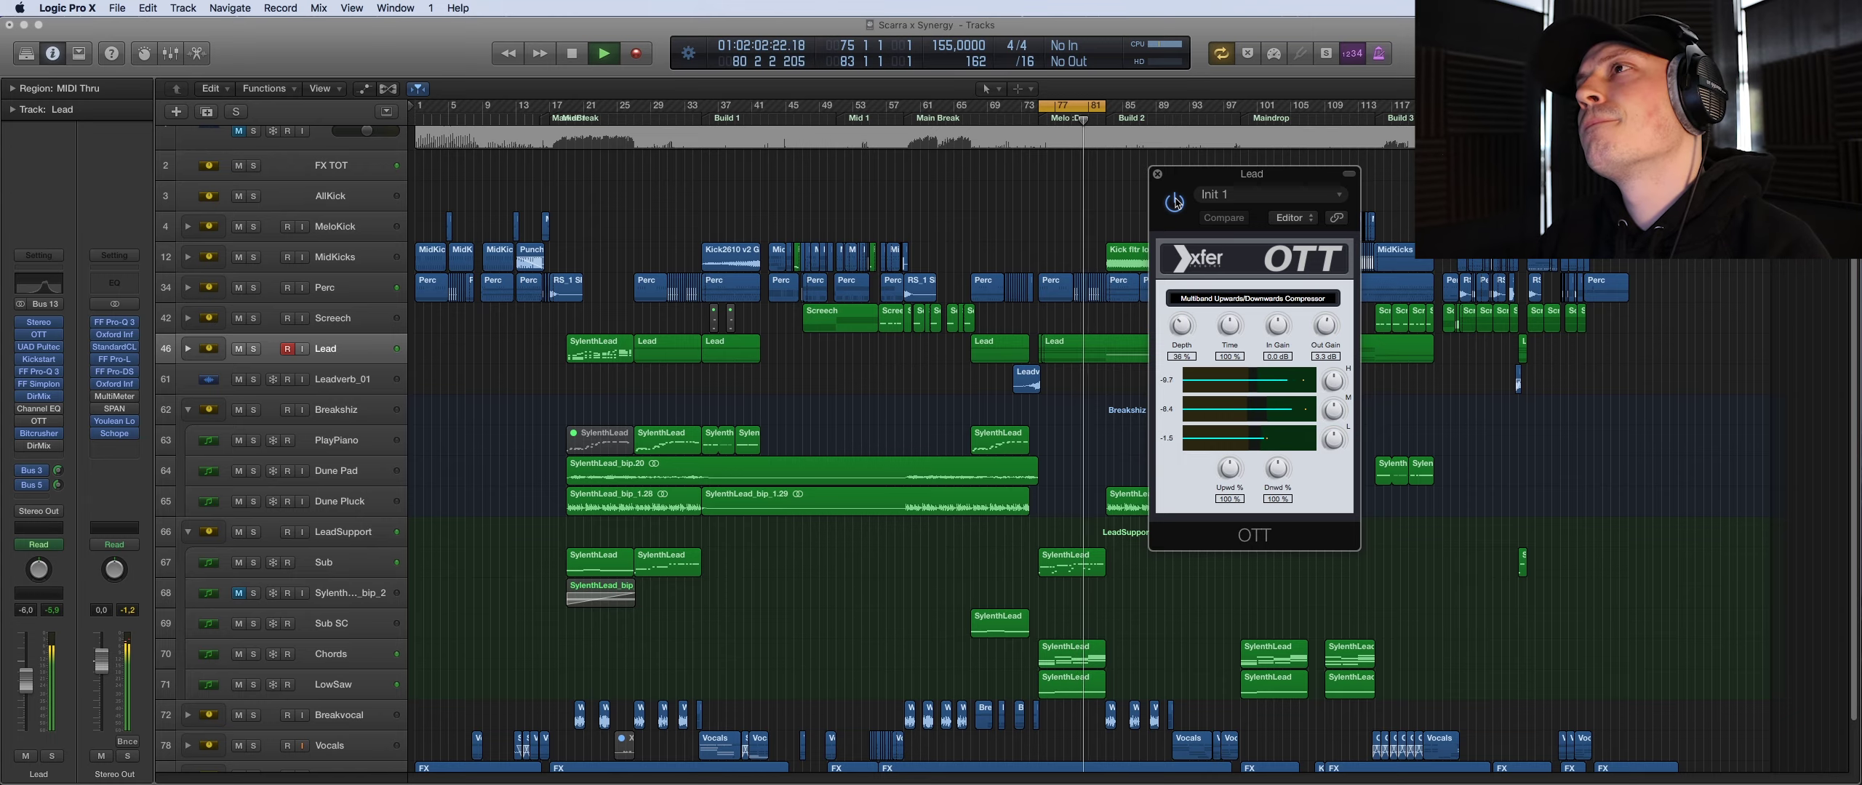
pyautogui.click(1175, 202)
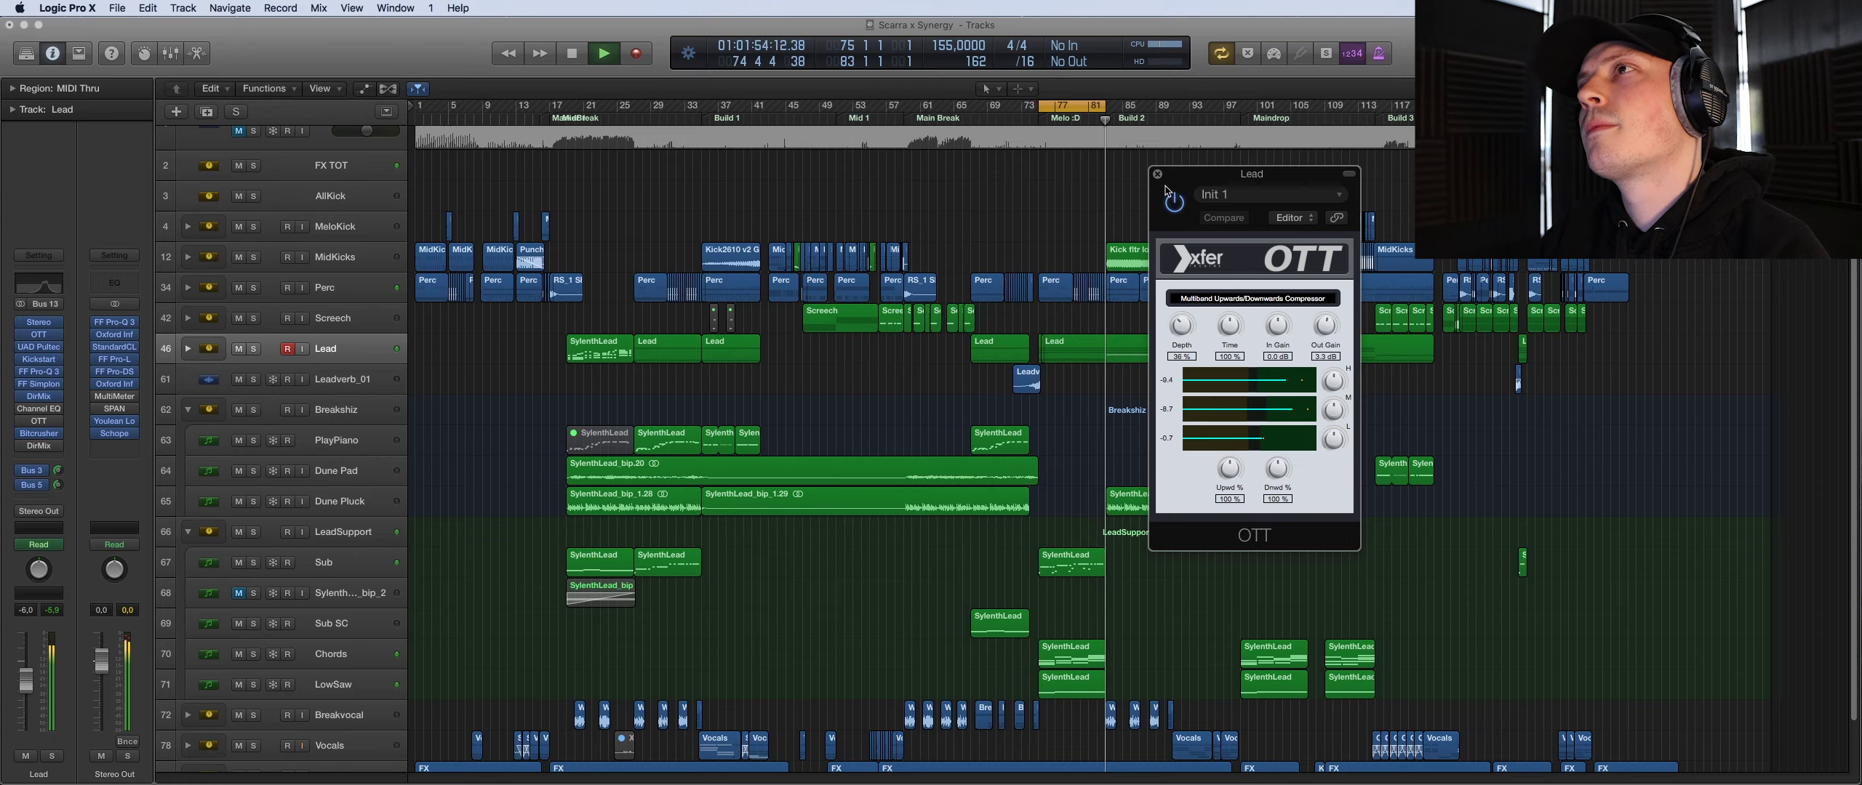
pyautogui.press('space')
pyautogui.click(1157, 174)
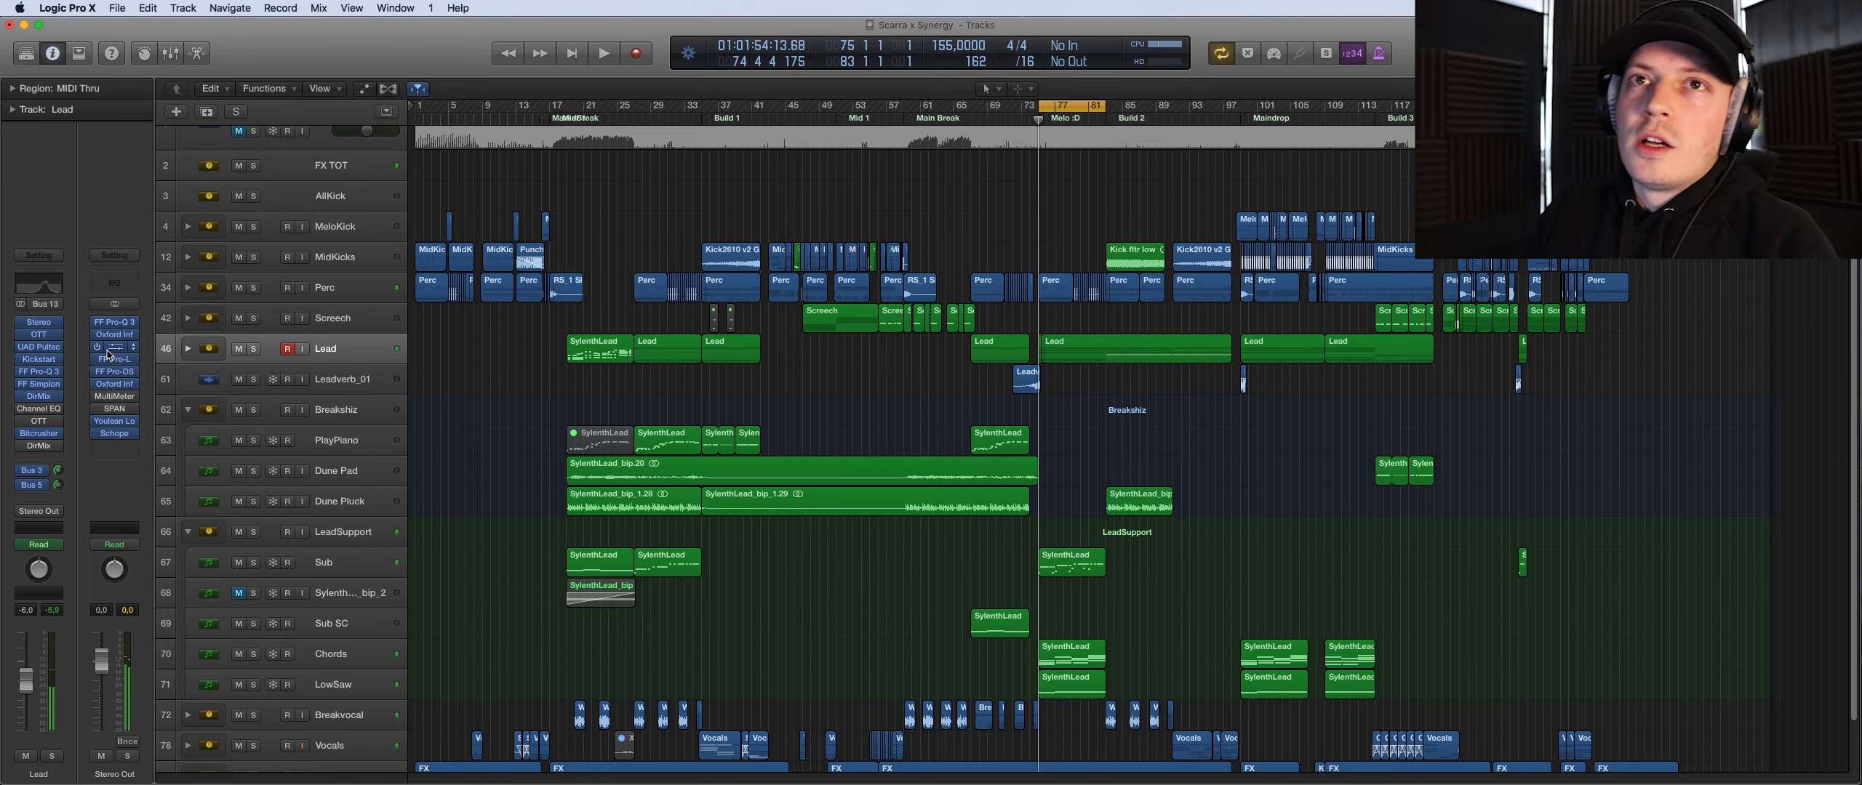
pyautogui.moveTo(48, 337)
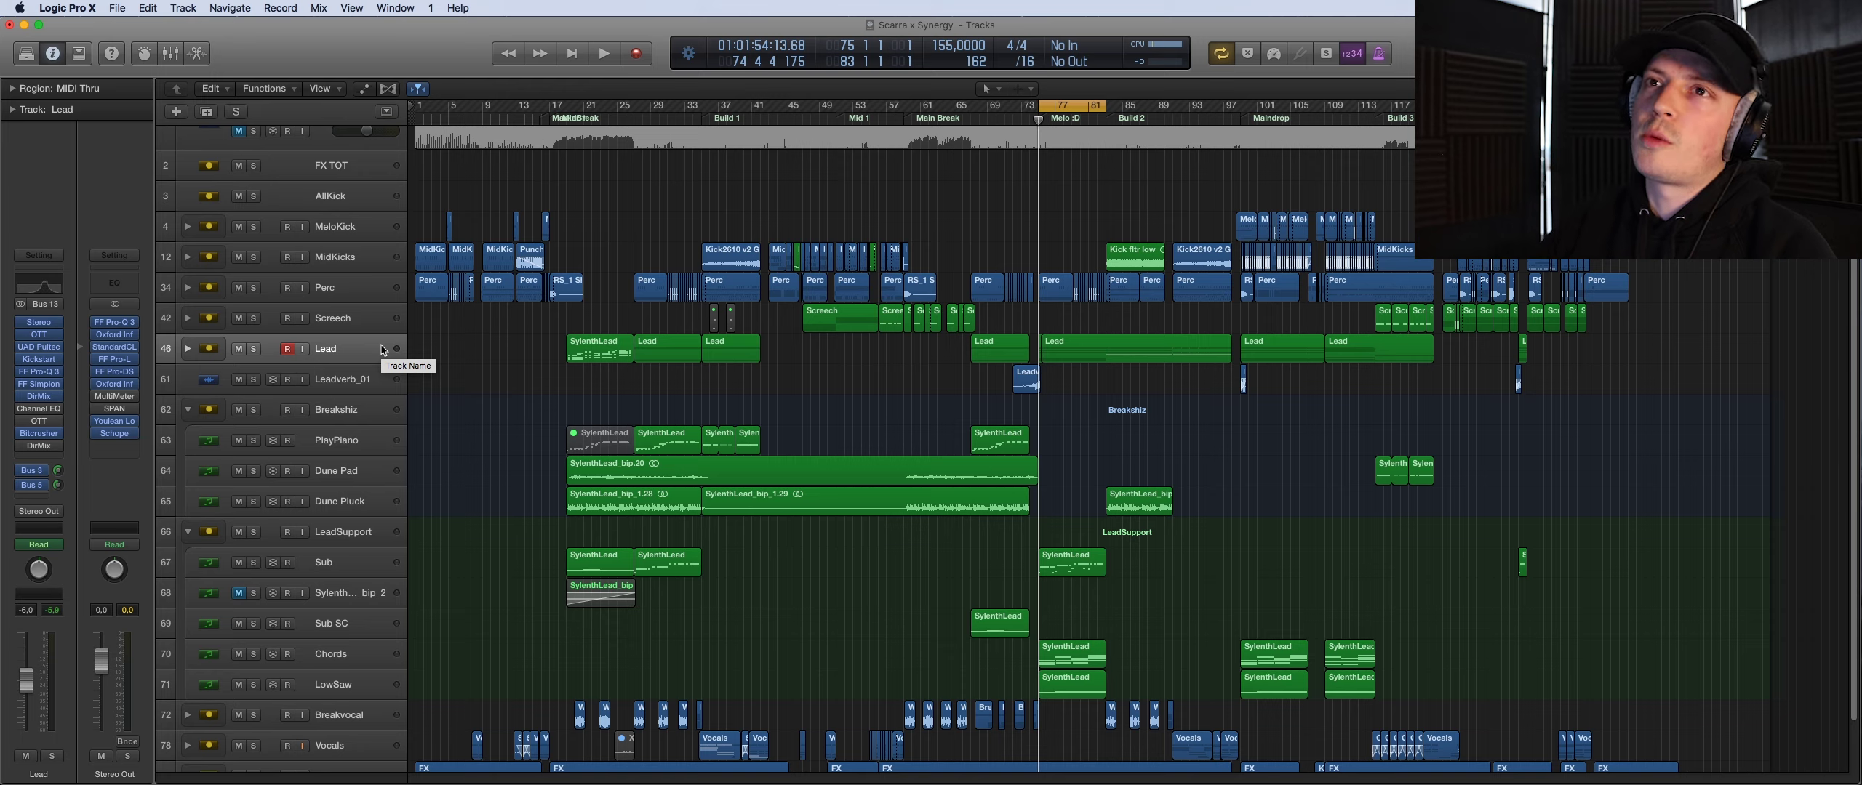
# Open the Lead stack's UAD Pultec EQP-1A Legacy plug-in and reposition its window to examine the equalizer settings
pyautogui.click(31, 347)
pyautogui.click(28, 342)
pyautogui.click(37, 347)
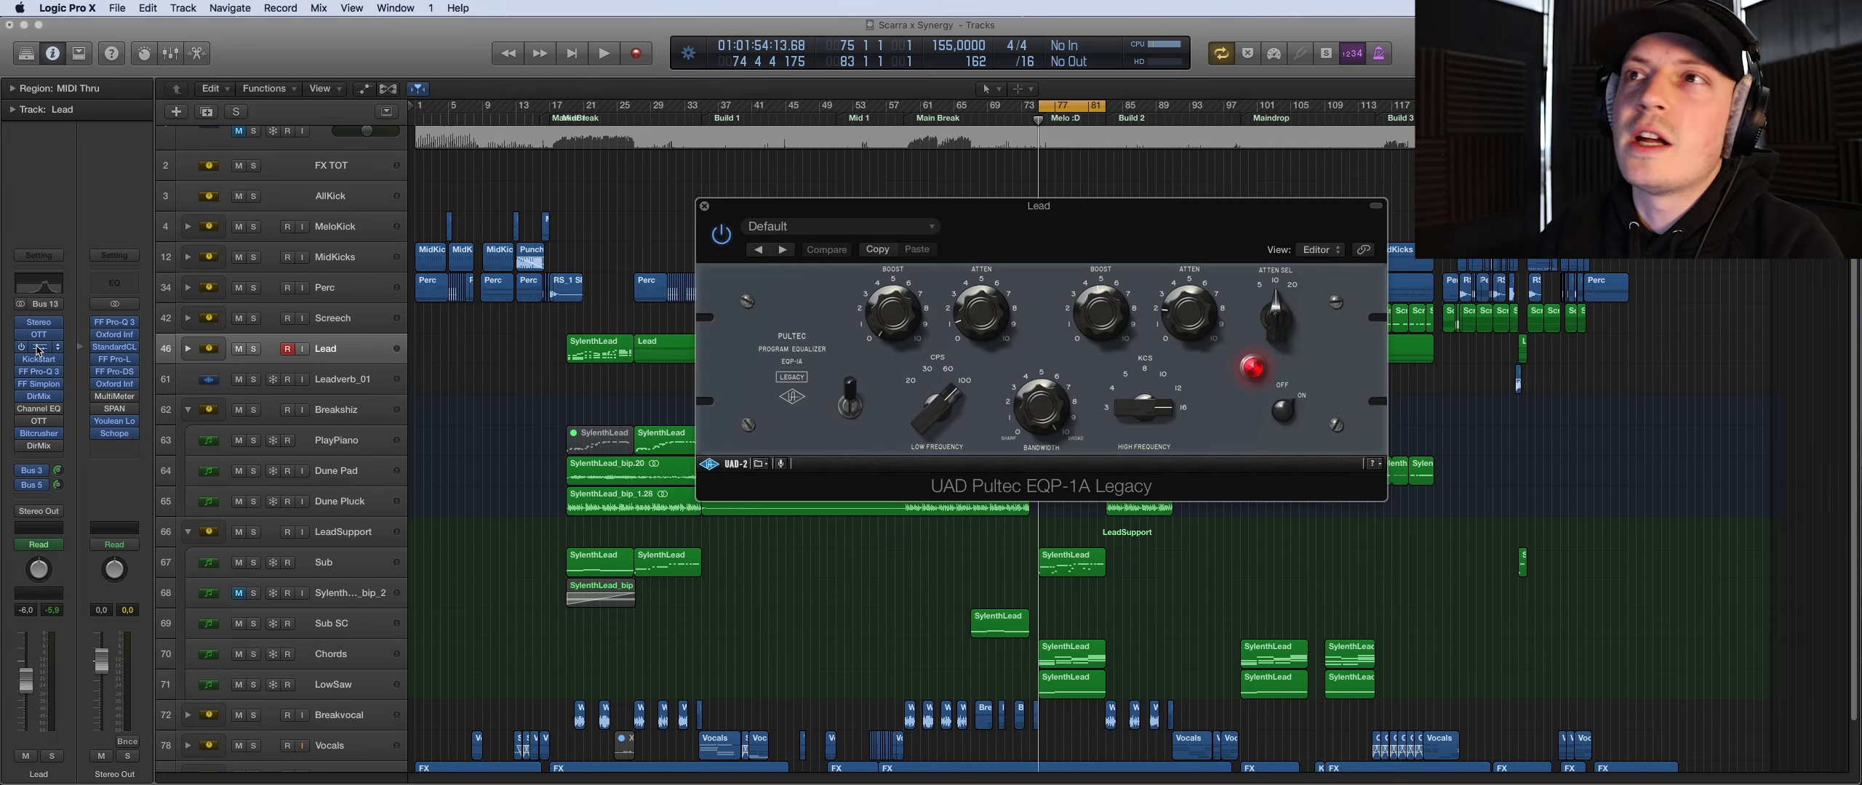
pyautogui.moveTo(1028, 236); pyautogui.dragTo(1060, 201)
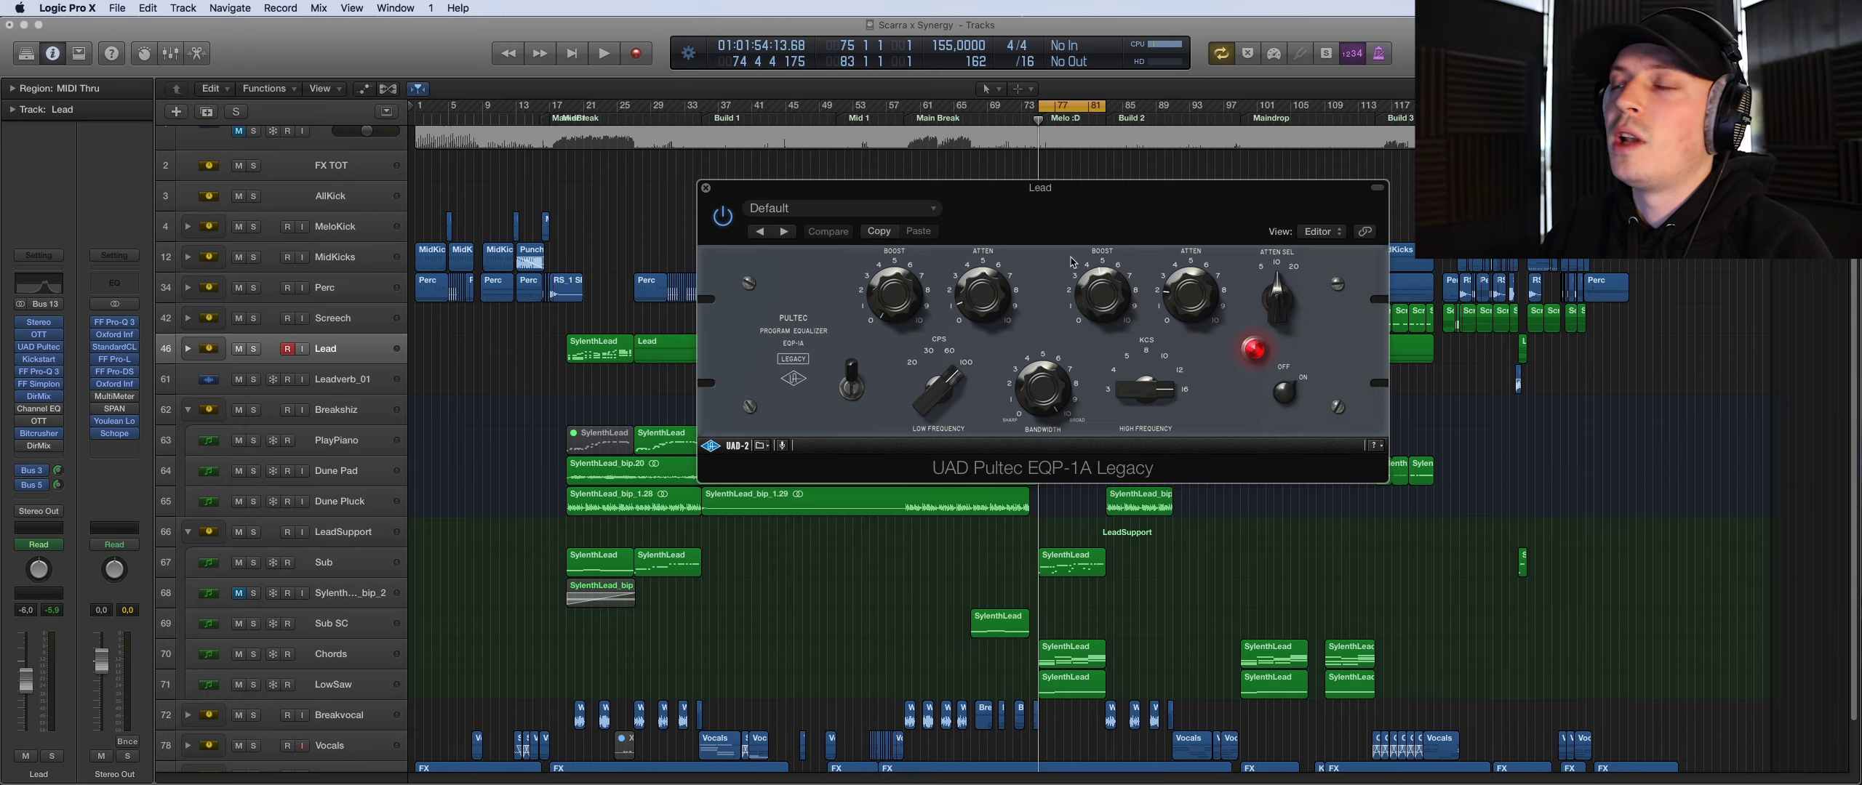
pyautogui.moveTo(1085, 200); pyautogui.dragTo(1075, 222)
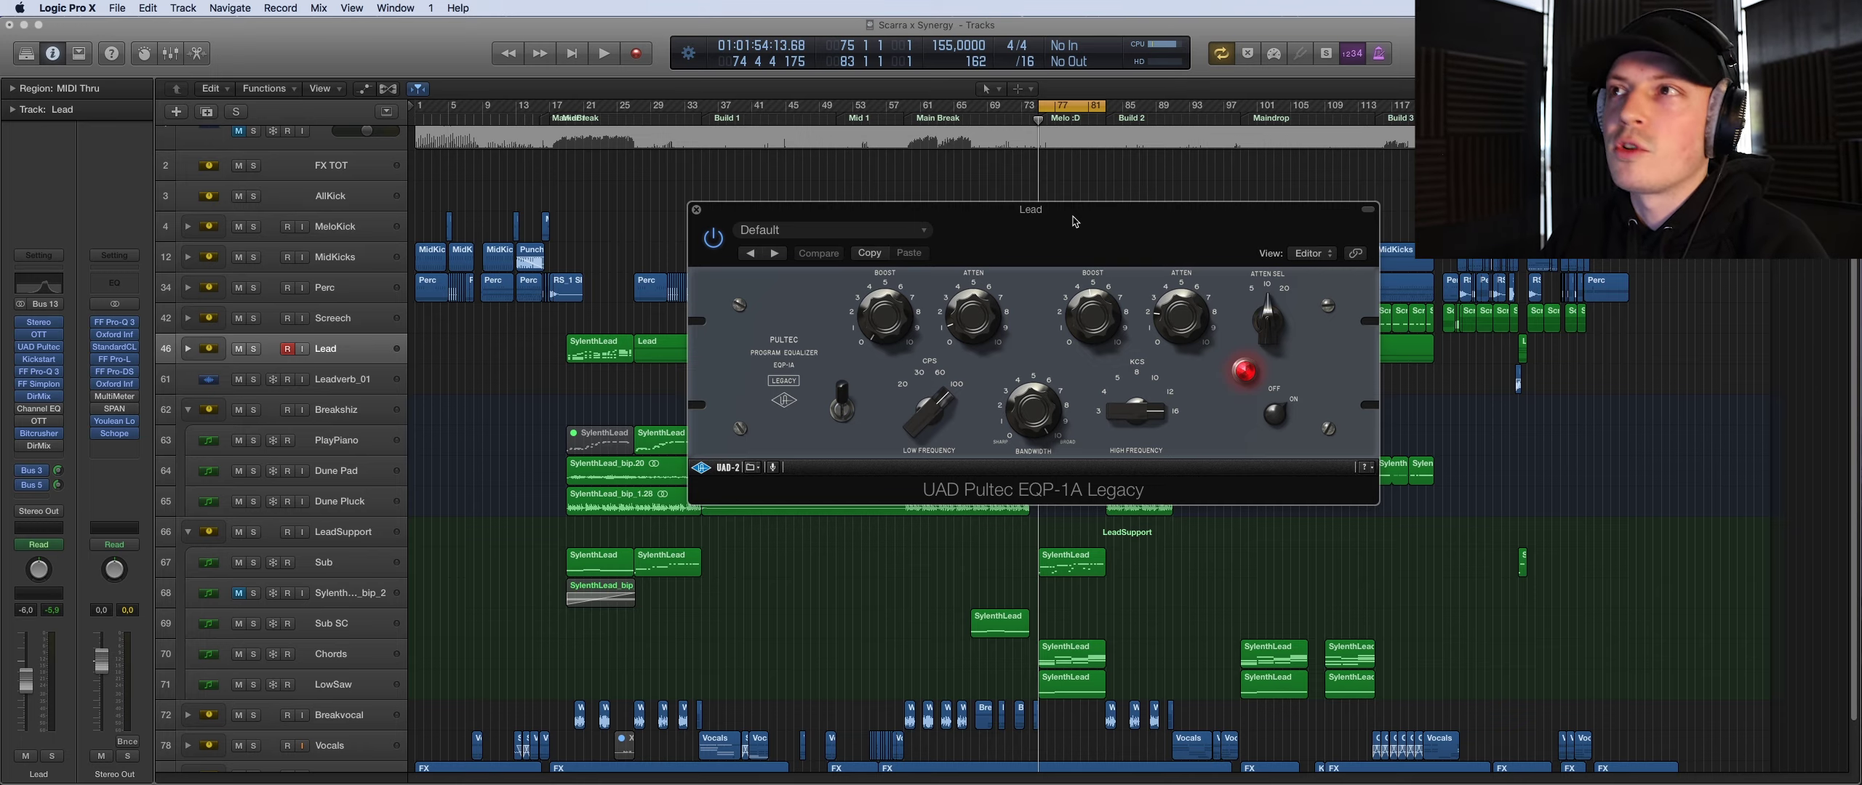
pyautogui.moveTo(1075, 221); pyautogui.dragTo(1079, 244)
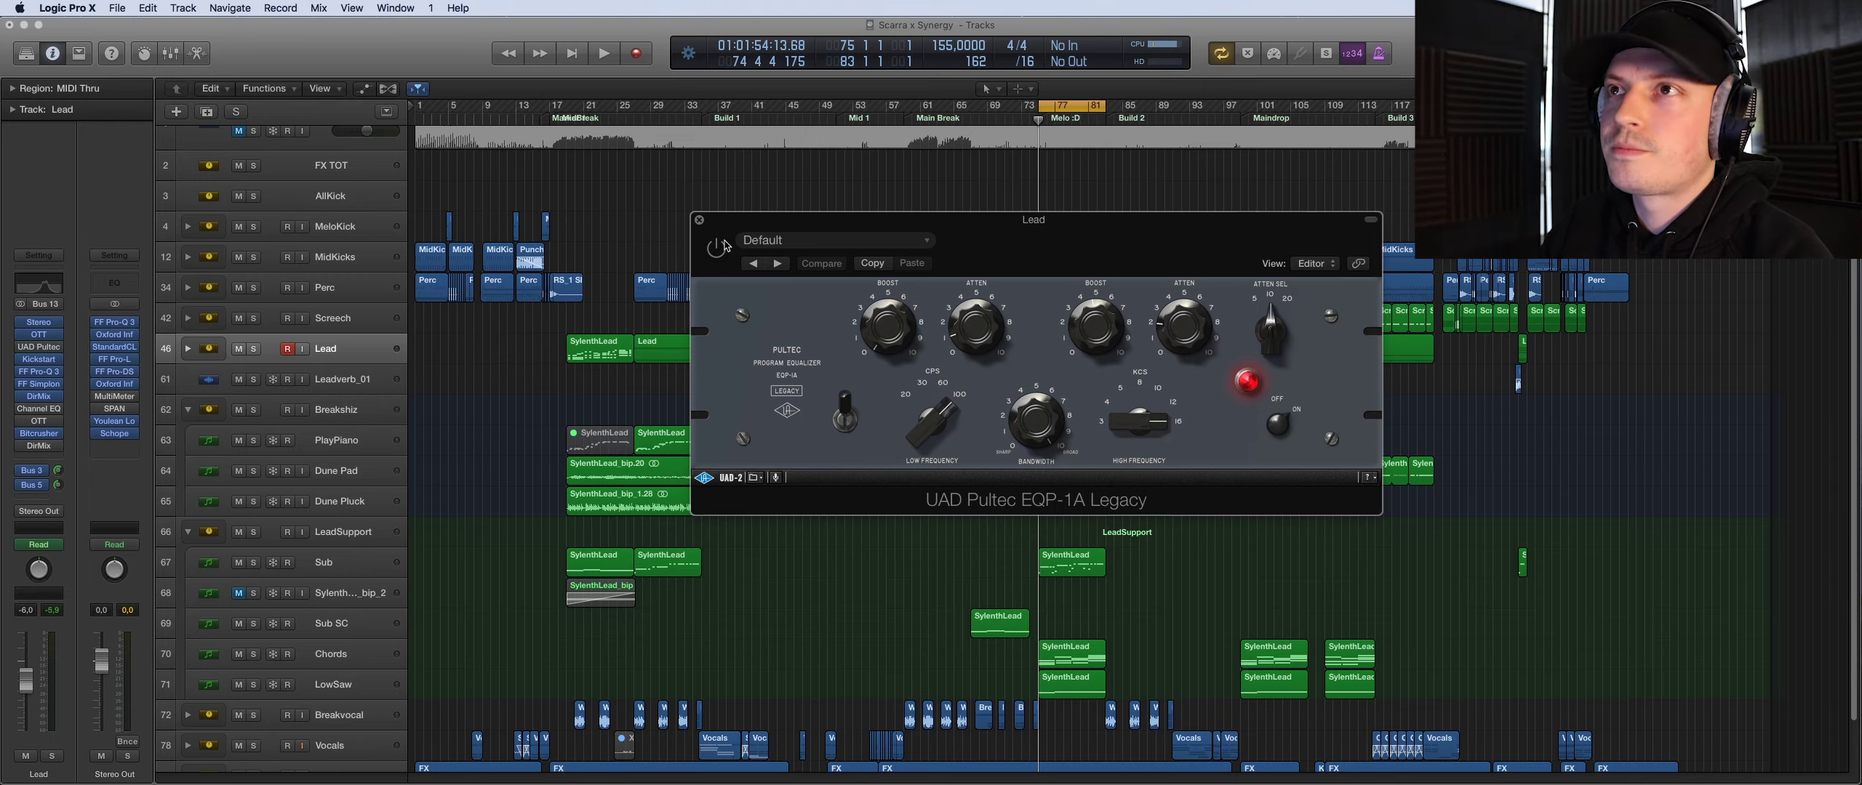
# Play the looped melody with the Pultec EQ bypassed and re-enabled to compare the sound, then stop playback and close the plug-in
pyautogui.press('space')
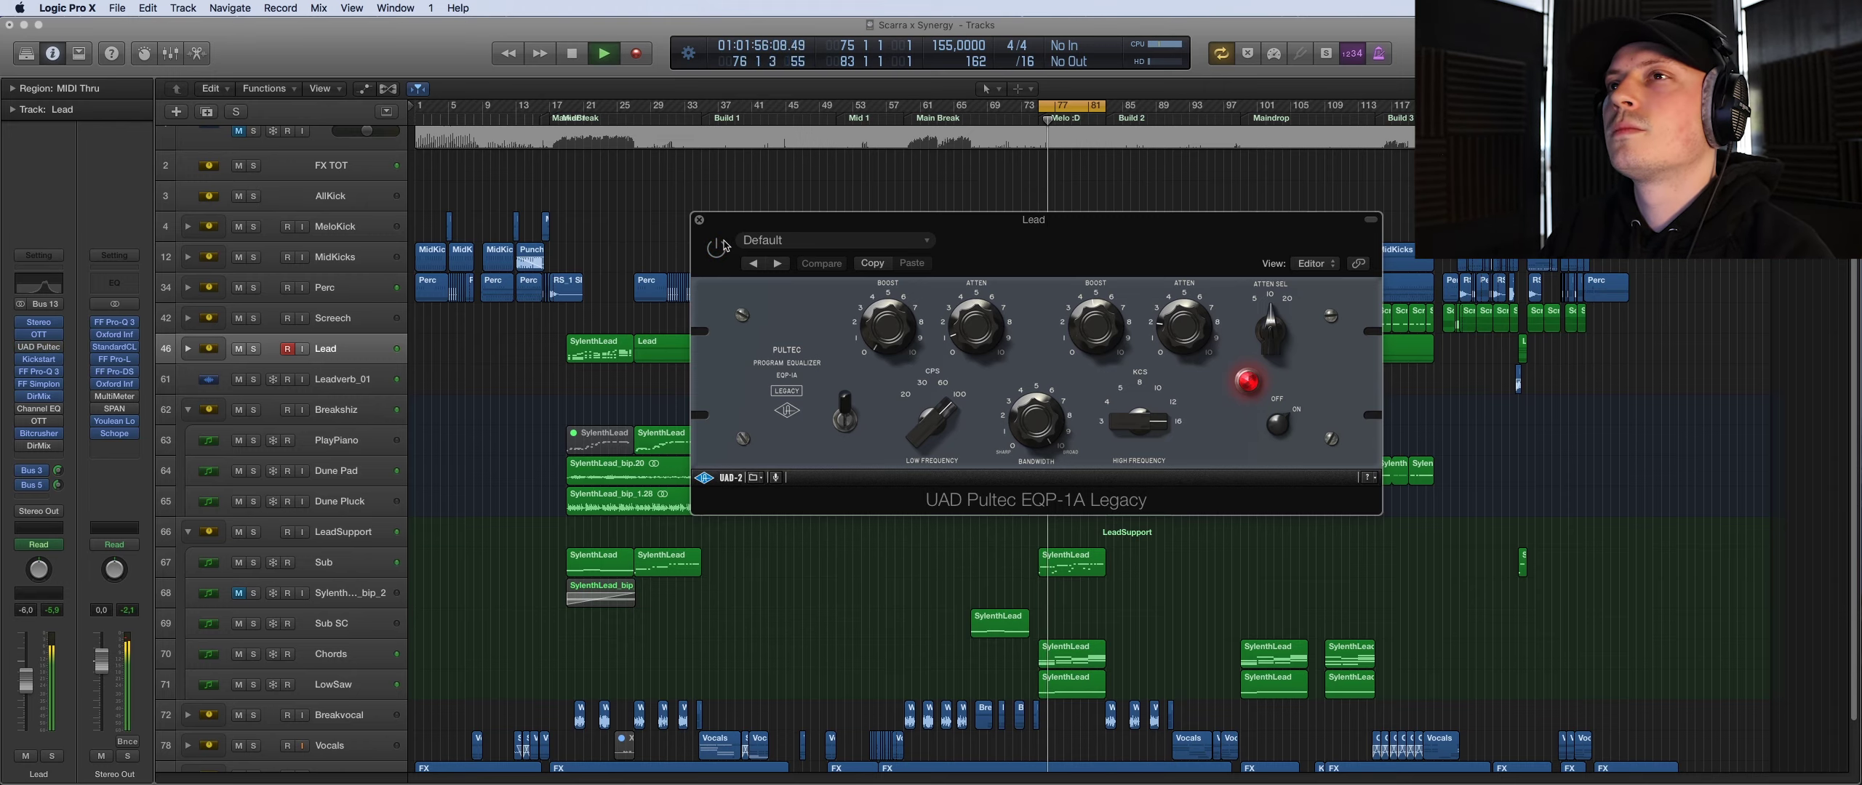
pyautogui.click(724, 247)
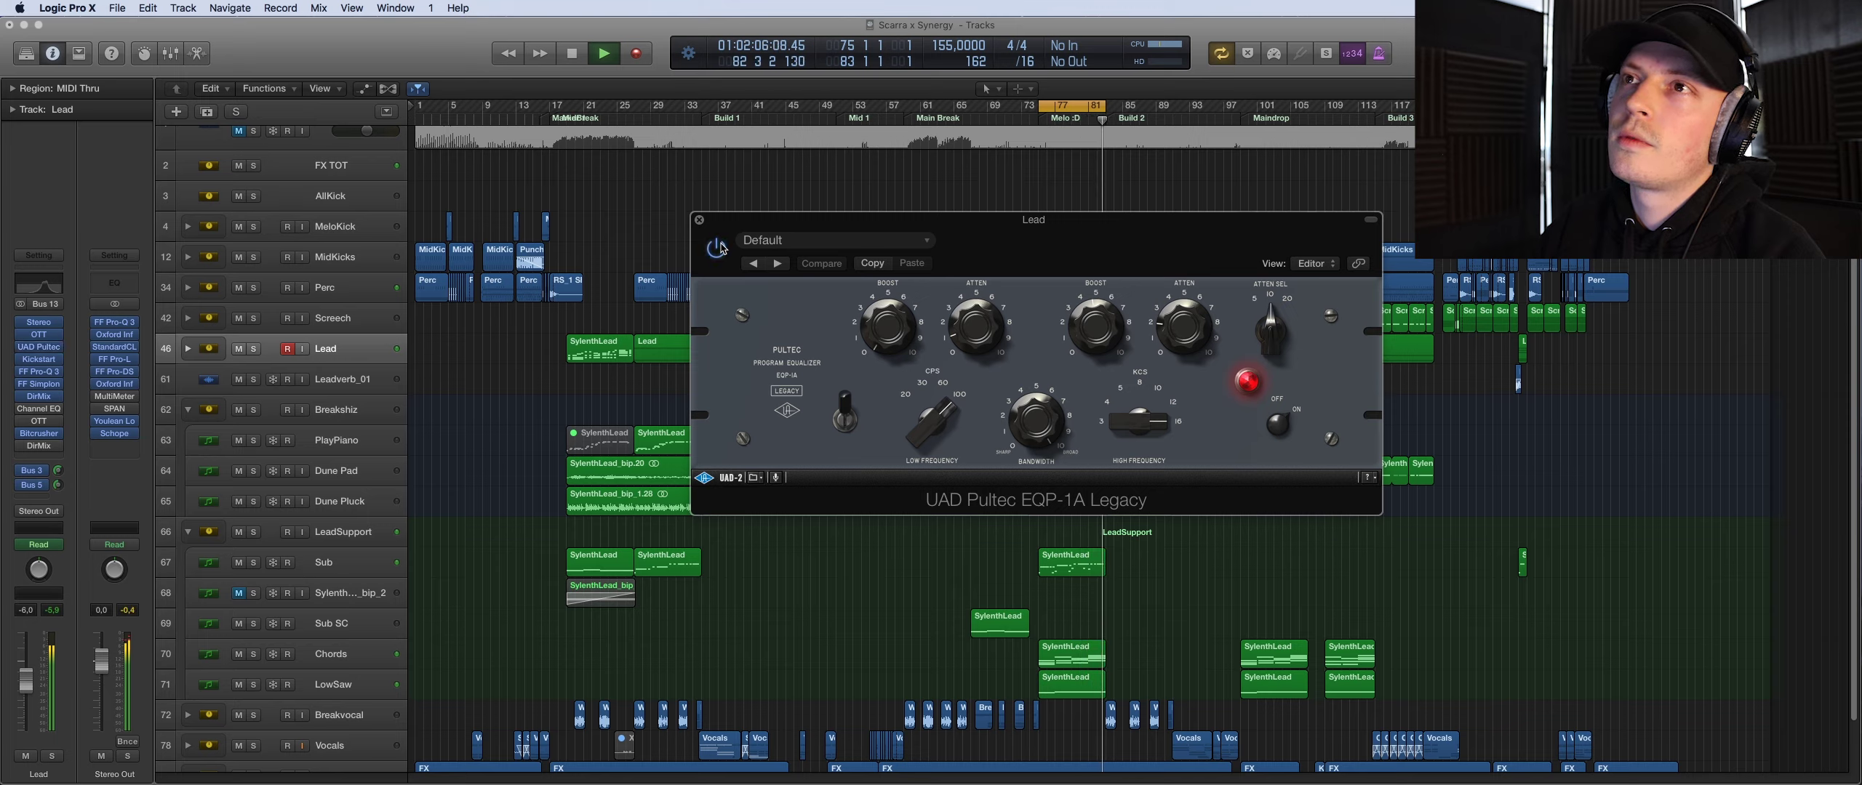
pyautogui.press('space')
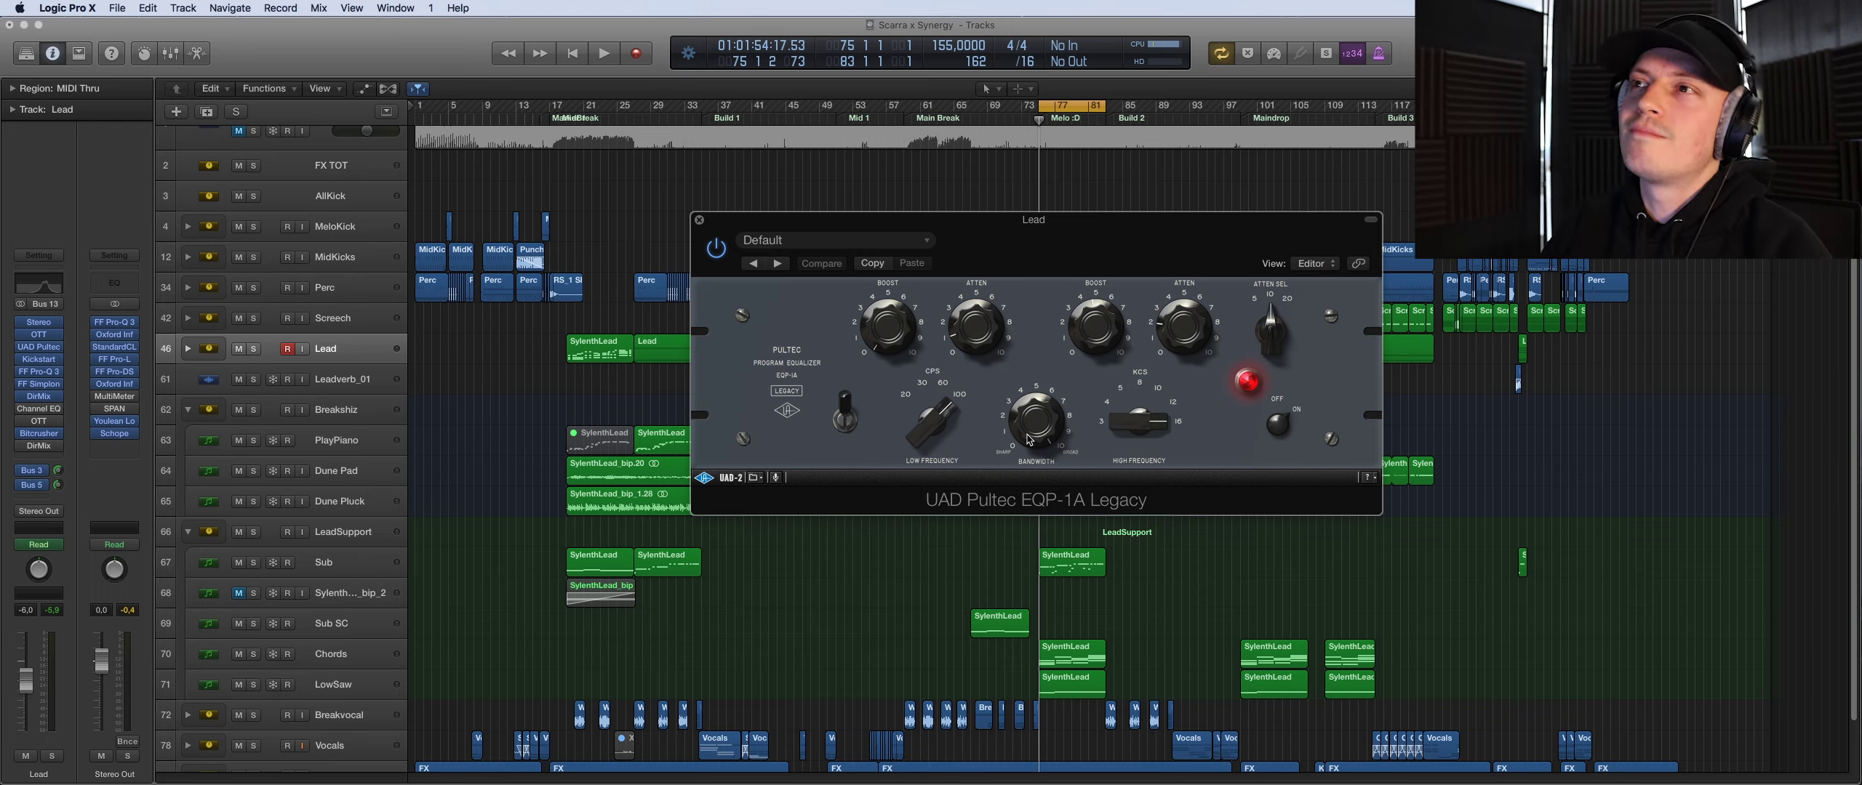
pyautogui.moveTo(1179, 223); pyautogui.dragTo(1176, 223)
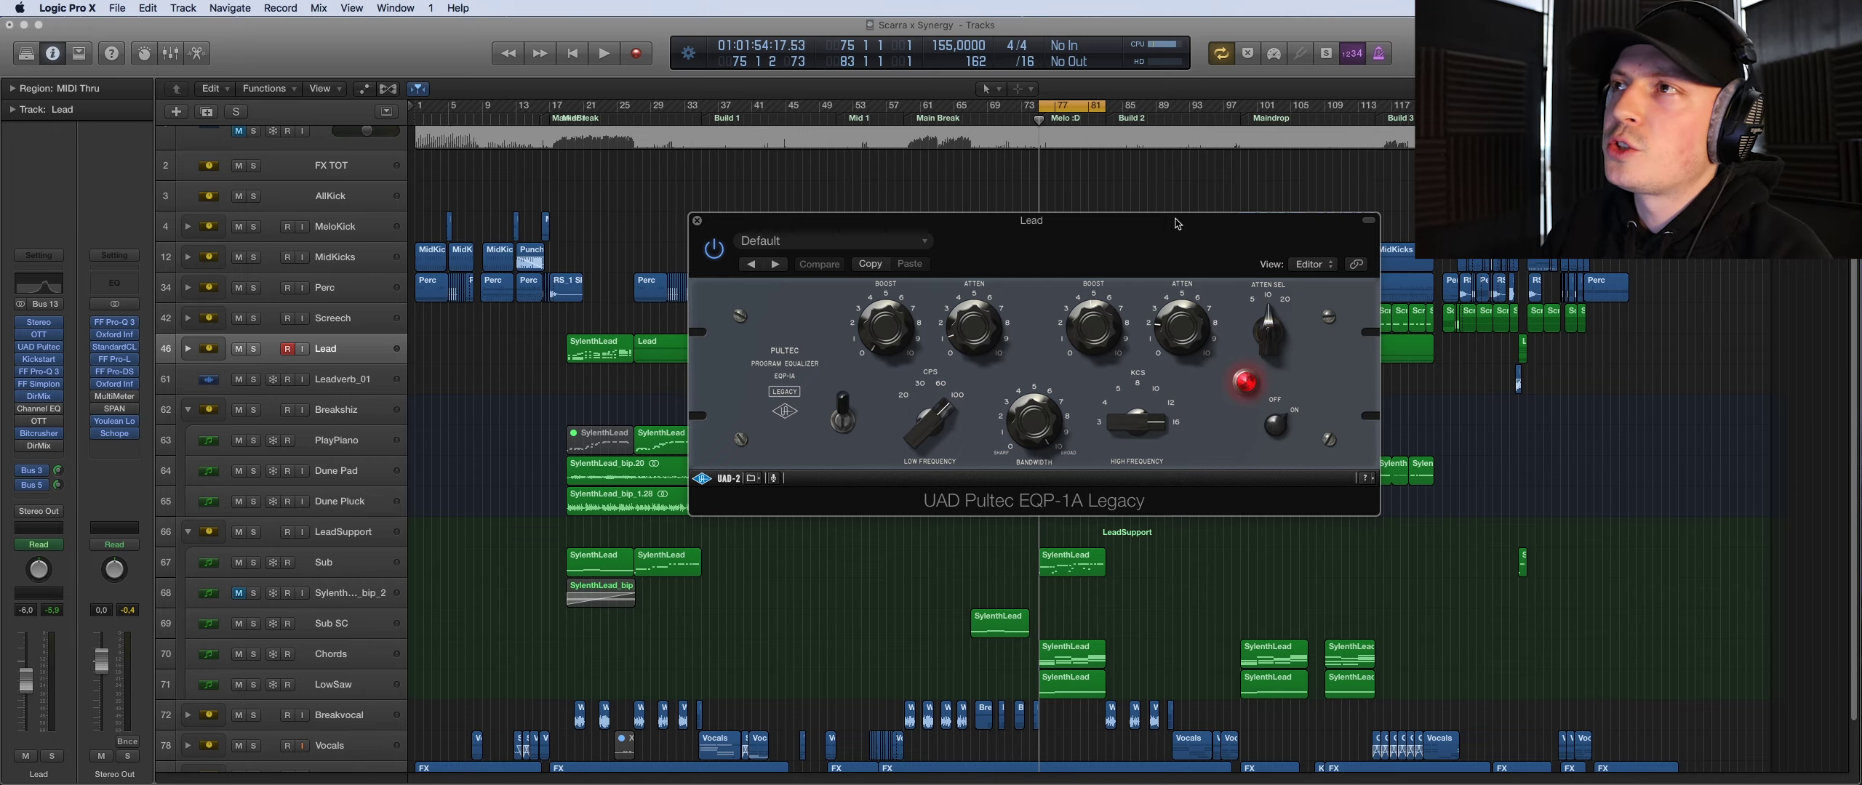
pyautogui.moveTo(1178, 223); pyautogui.dragTo(1184, 214)
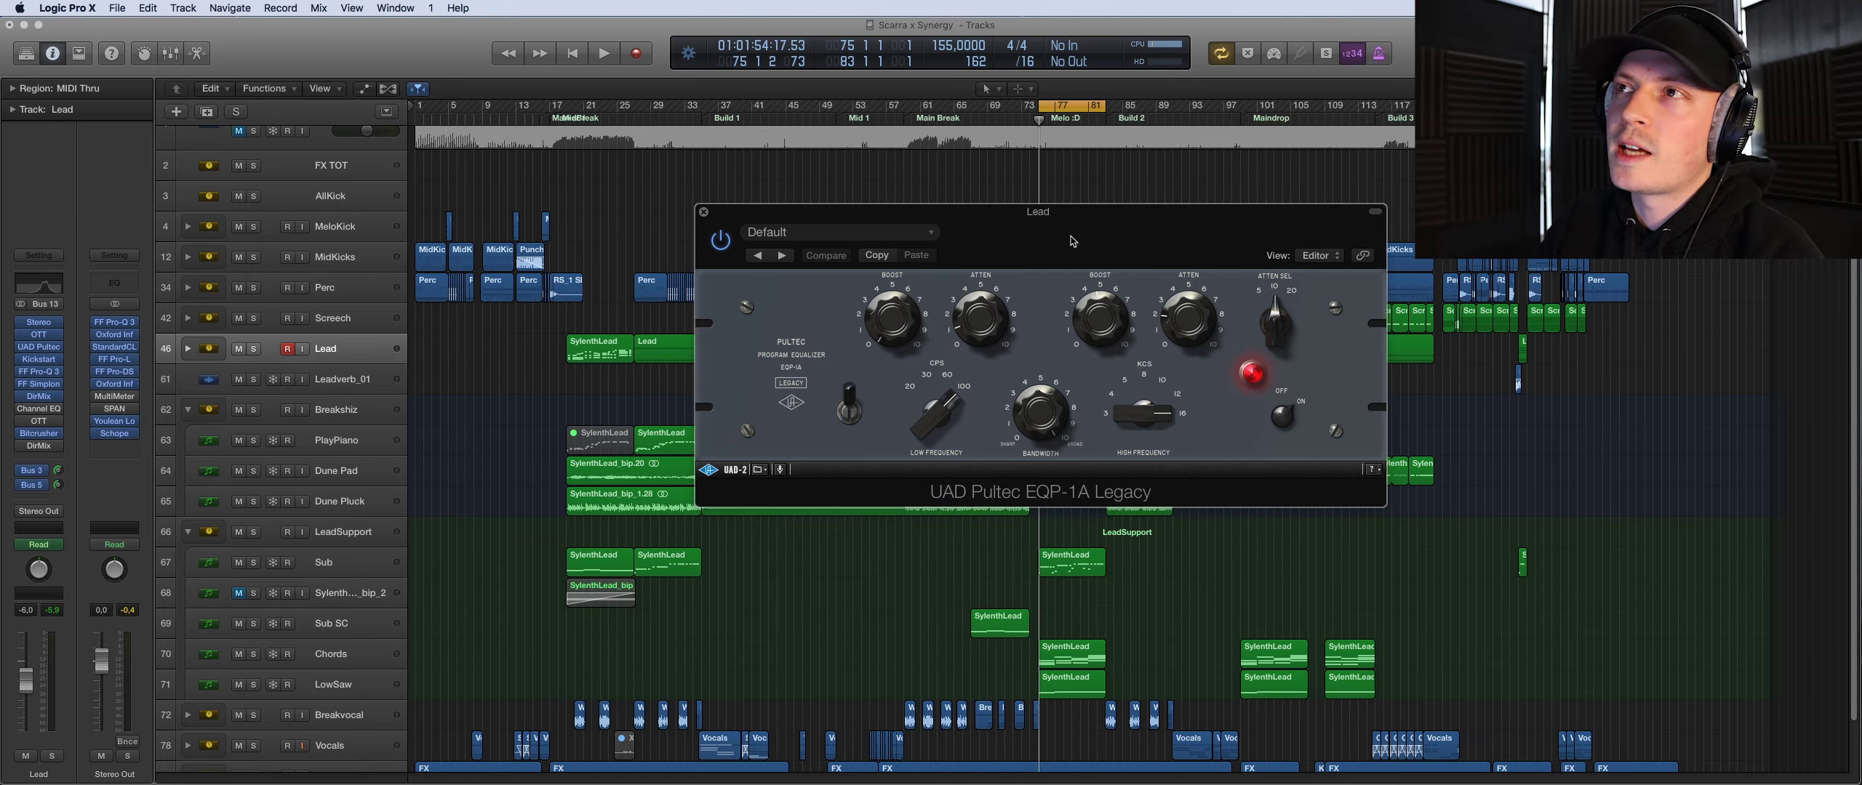
pyautogui.moveTo(1072, 241); pyautogui.dragTo(1081, 236)
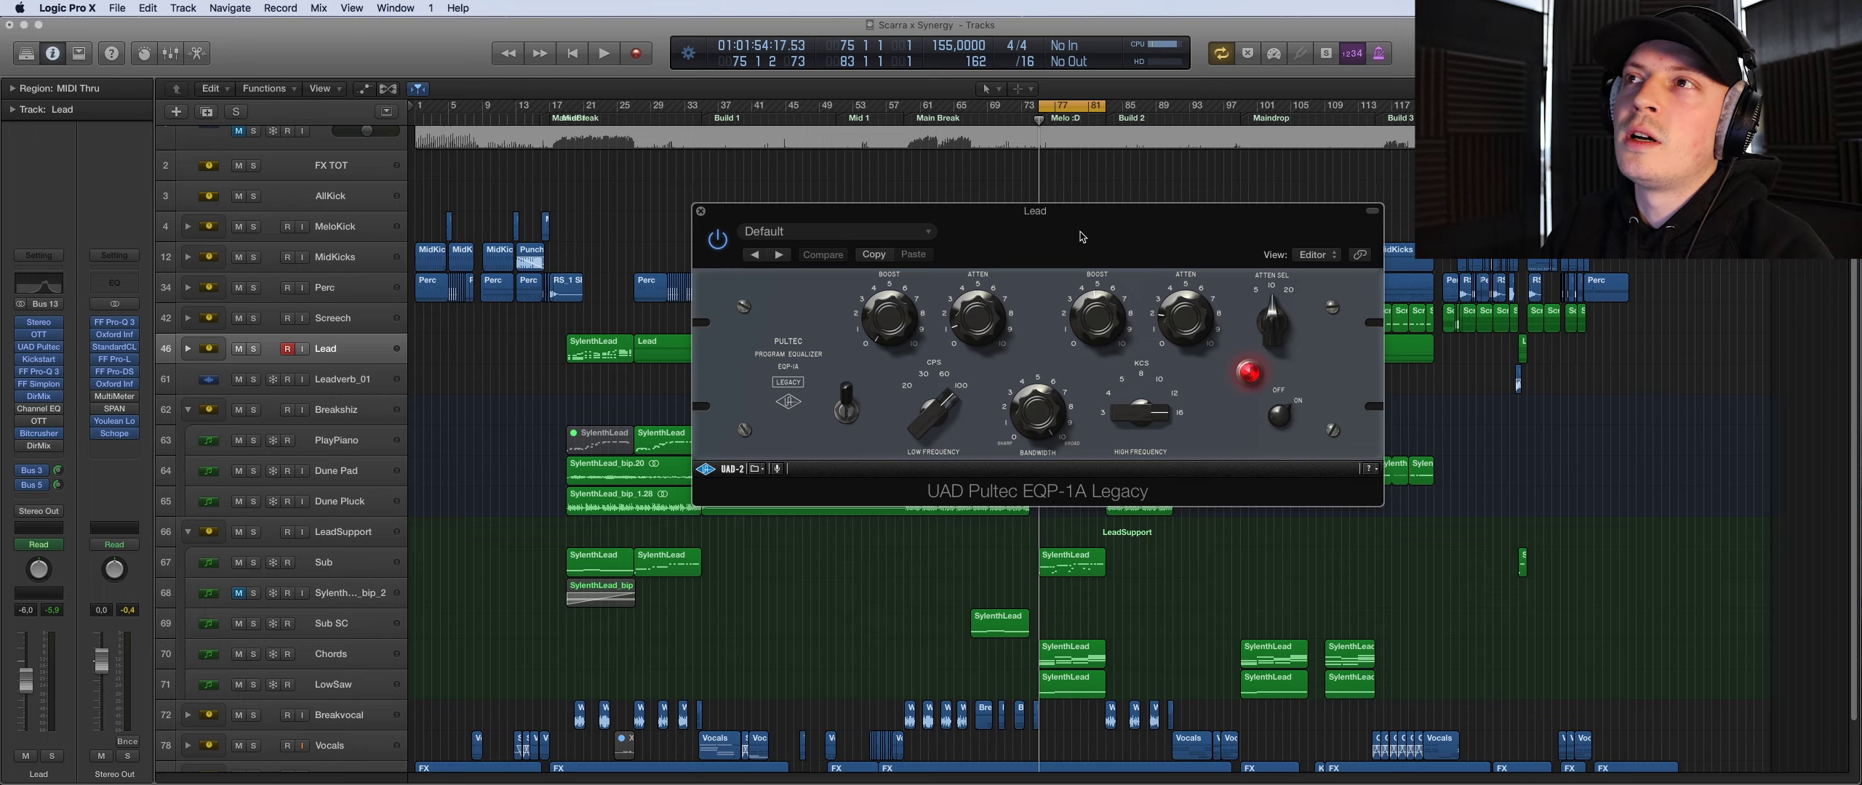
pyautogui.moveTo(1085, 230); pyautogui.dragTo(1088, 230)
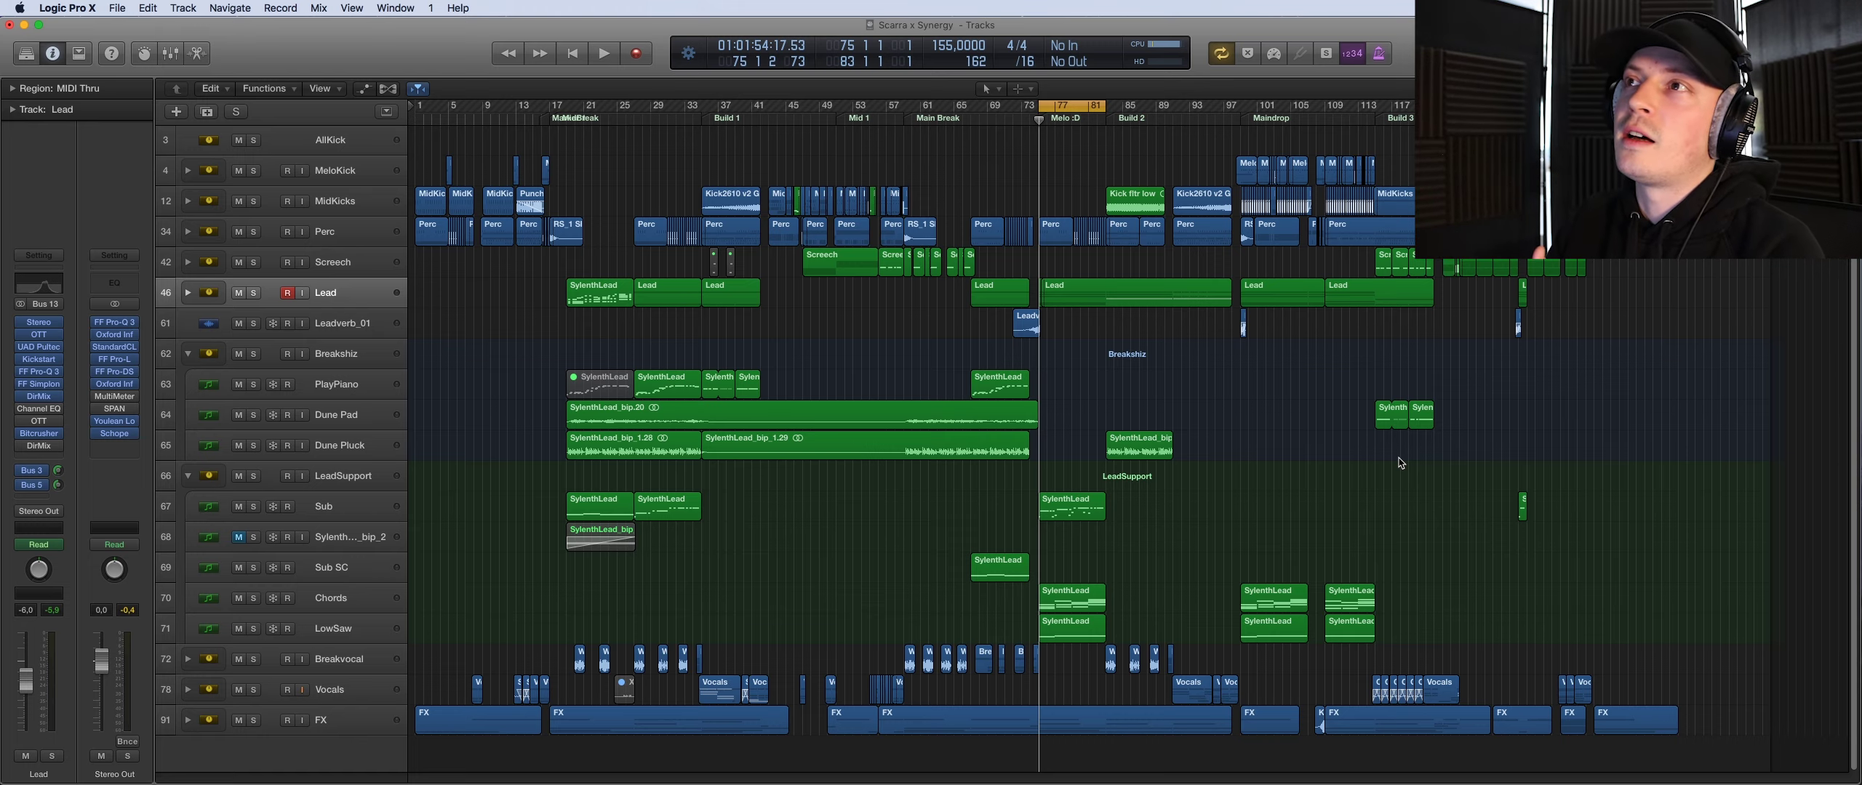
# Collapse the Breakshiz and LeadSupport stacks, then expand the Vocals stack to show its individual tracks
pyautogui.press('t')
pyautogui.press('t')
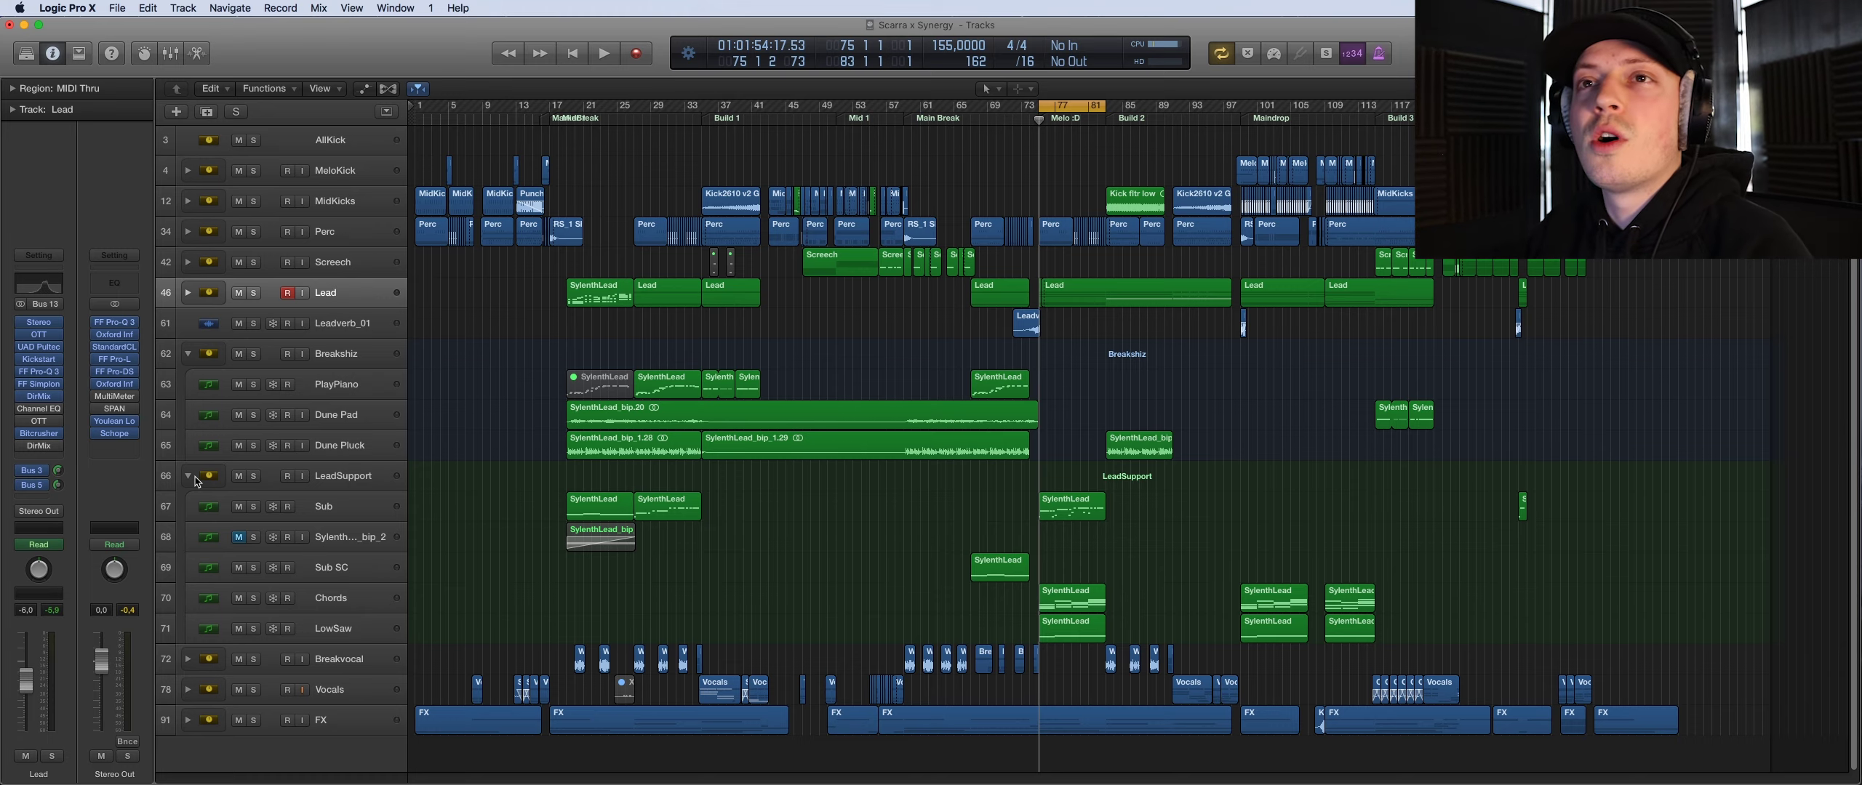
pyautogui.click(188, 354)
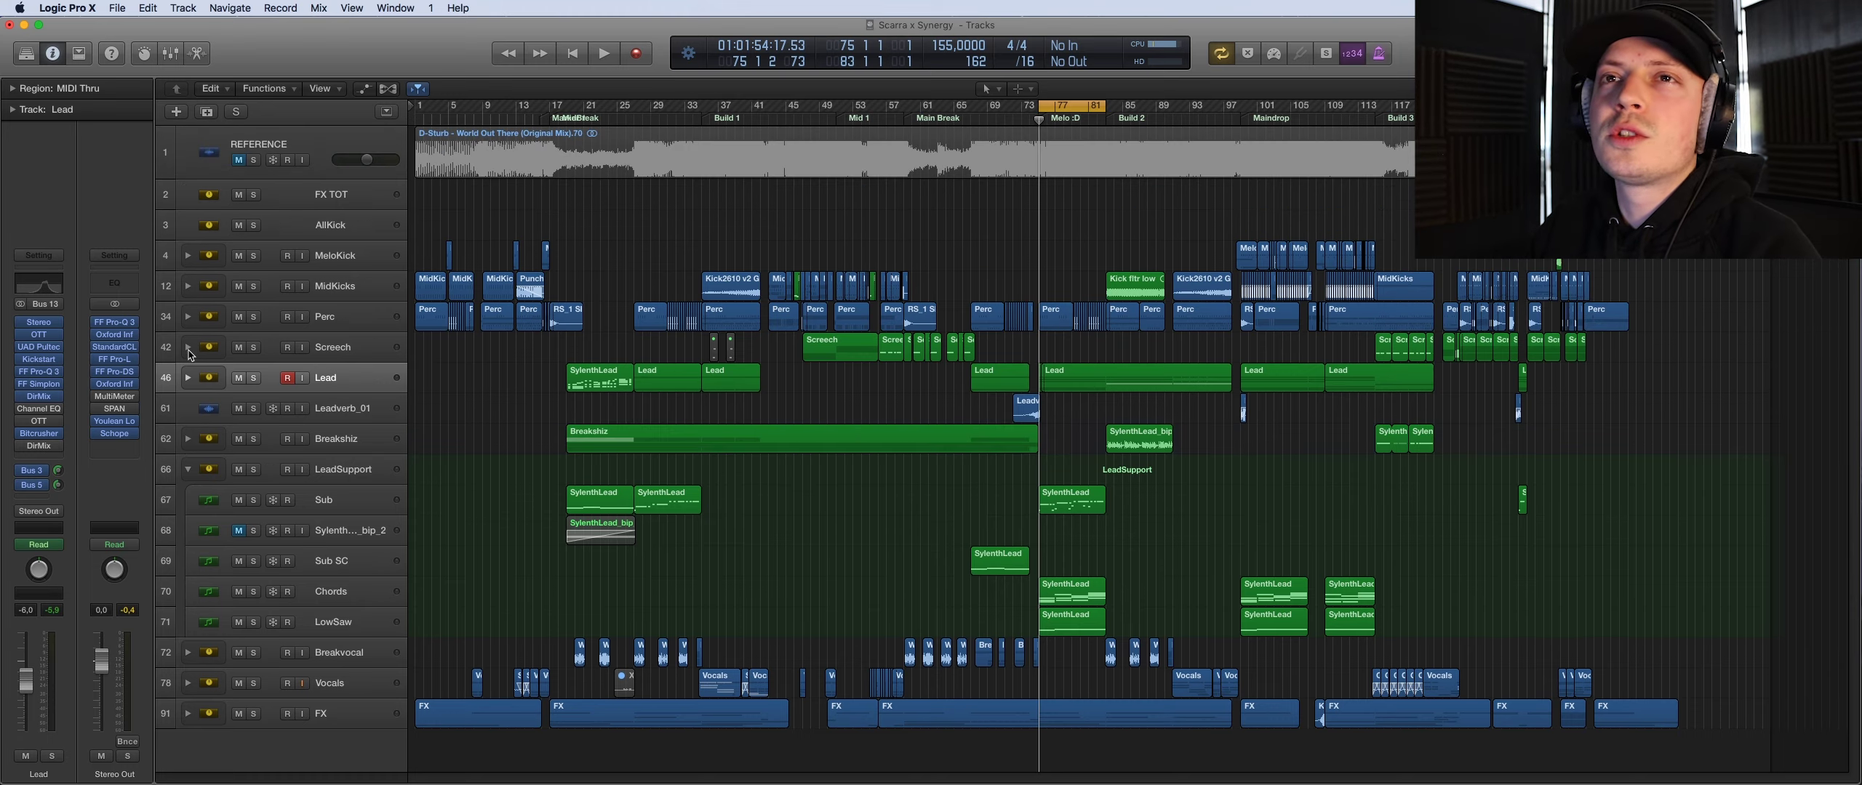
pyautogui.click(187, 470)
pyautogui.click(333, 538)
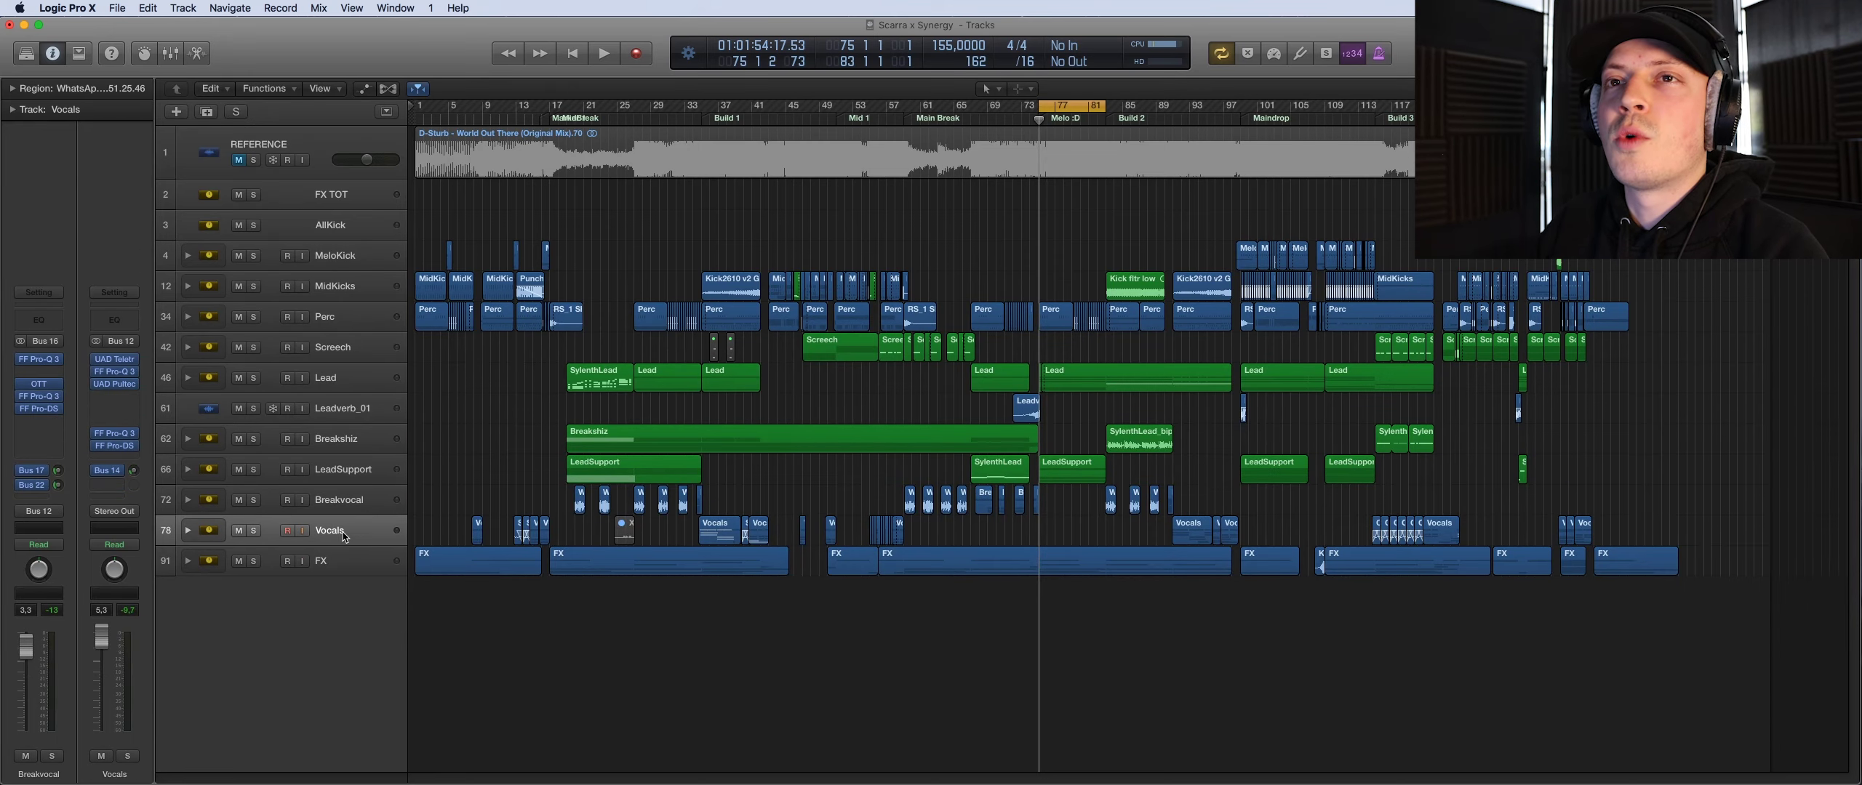
pyautogui.click(188, 530)
pyautogui.scroll(-5, 1123, 381)
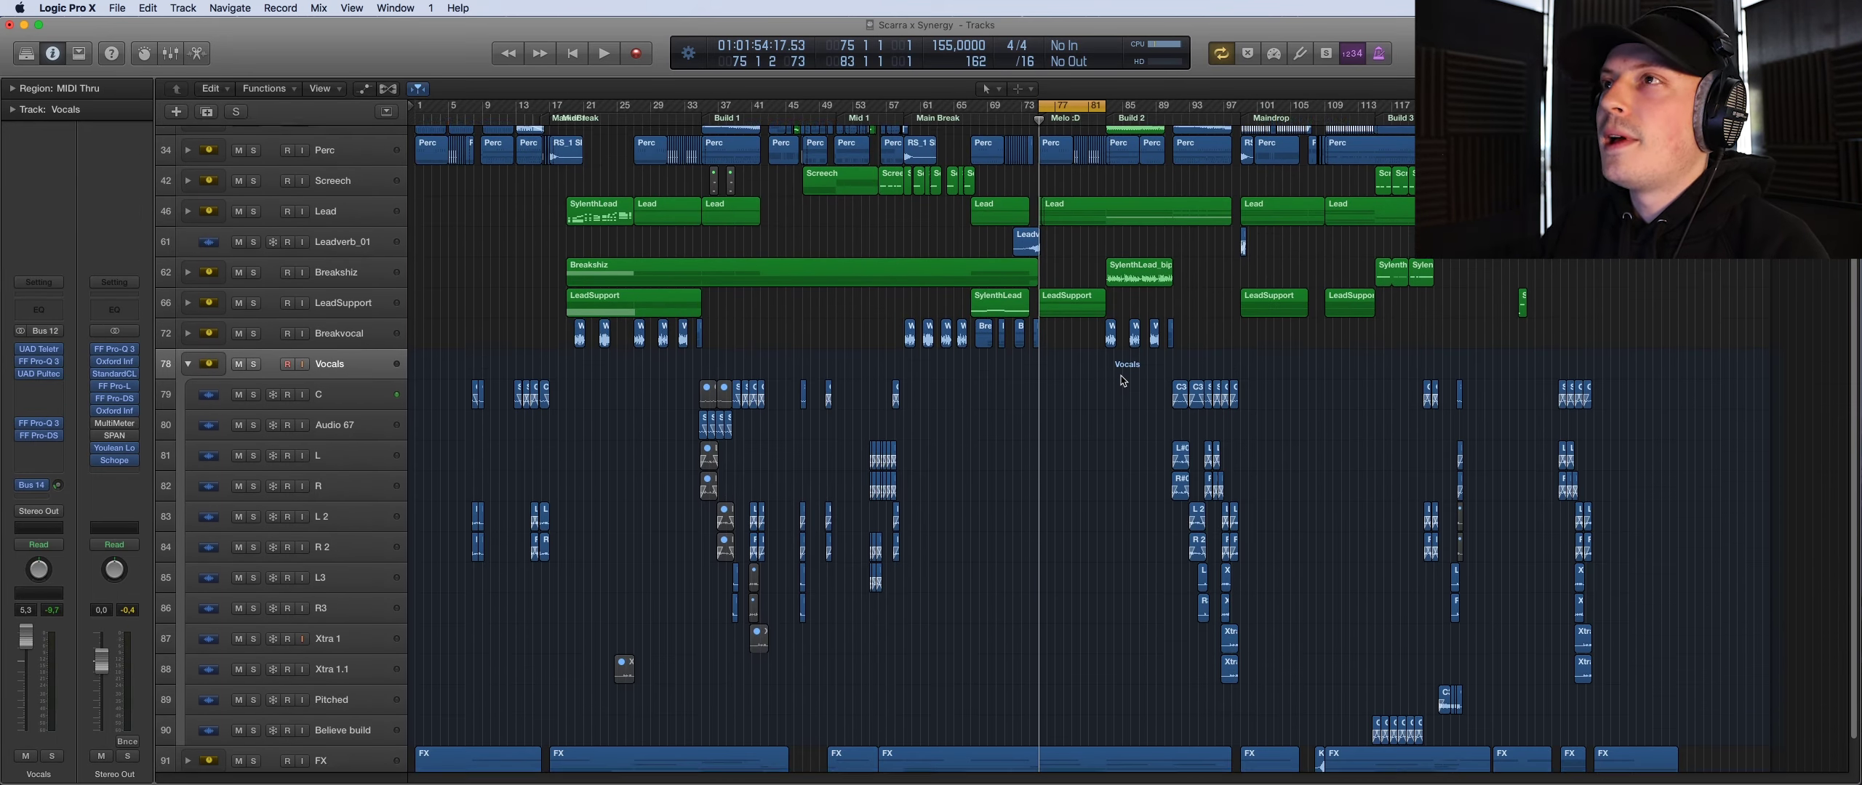
# Set the cycle range over the vocal section after Build 2, from bar 90 beat 4 to bar 100
pyautogui.press('c')
pyautogui.press('super+Right')
pyautogui.press('super+Right')
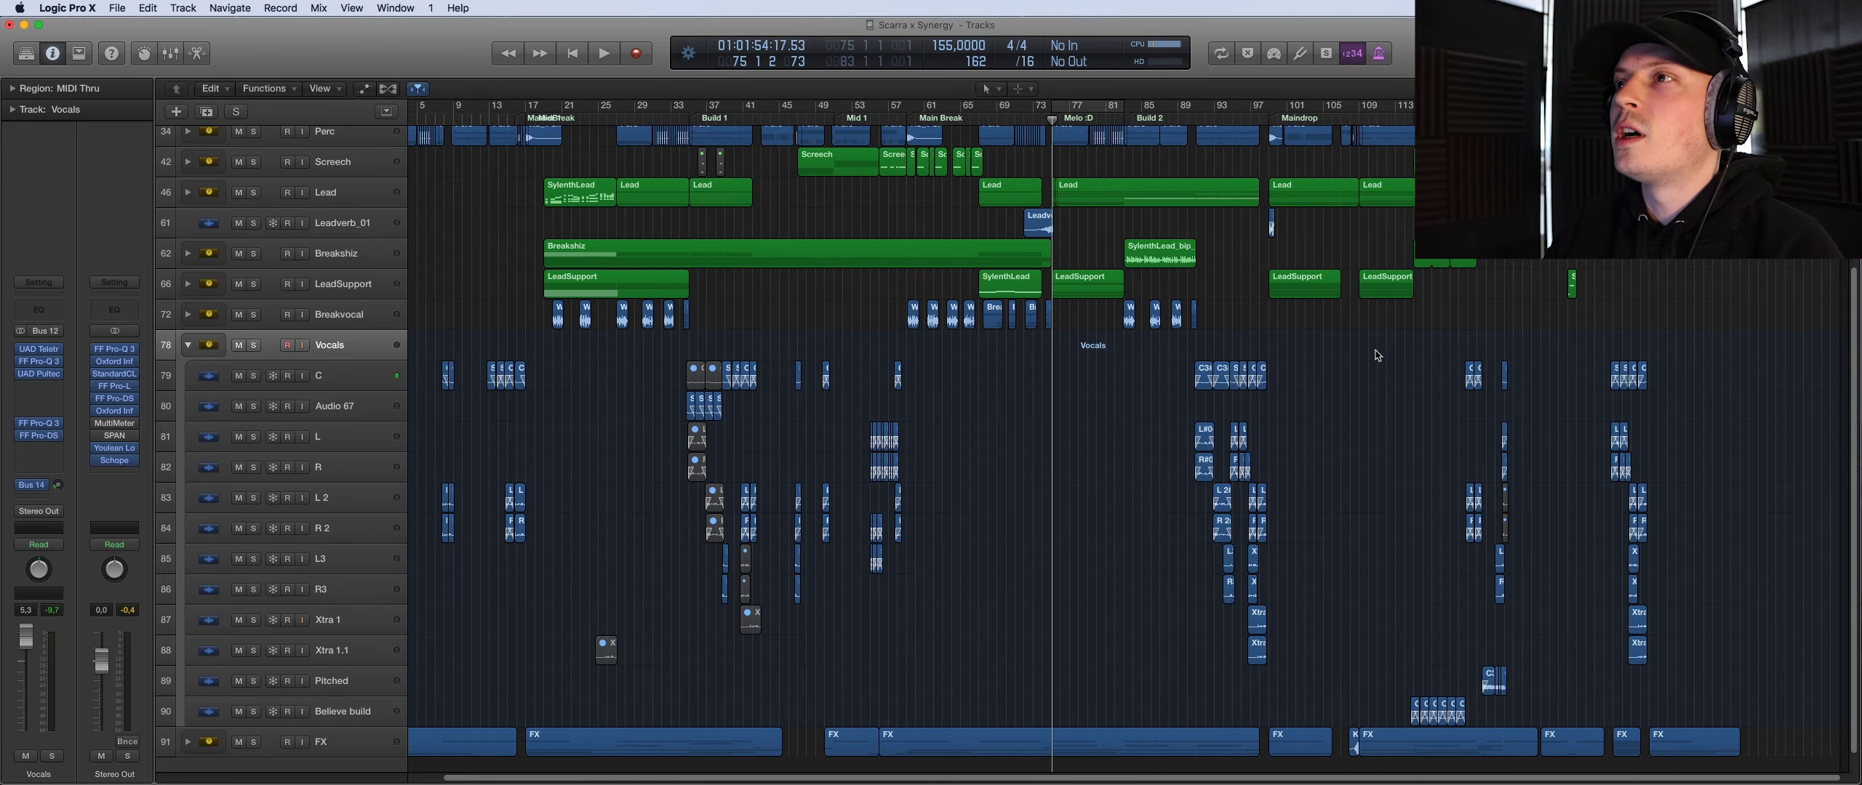
pyautogui.moveTo(1175, 109); pyautogui.dragTo(1411, 110)
pyautogui.press('super+Right')
pyautogui.hscroll(2, 823, 346)
pyautogui.hscroll(2, 823, 347)
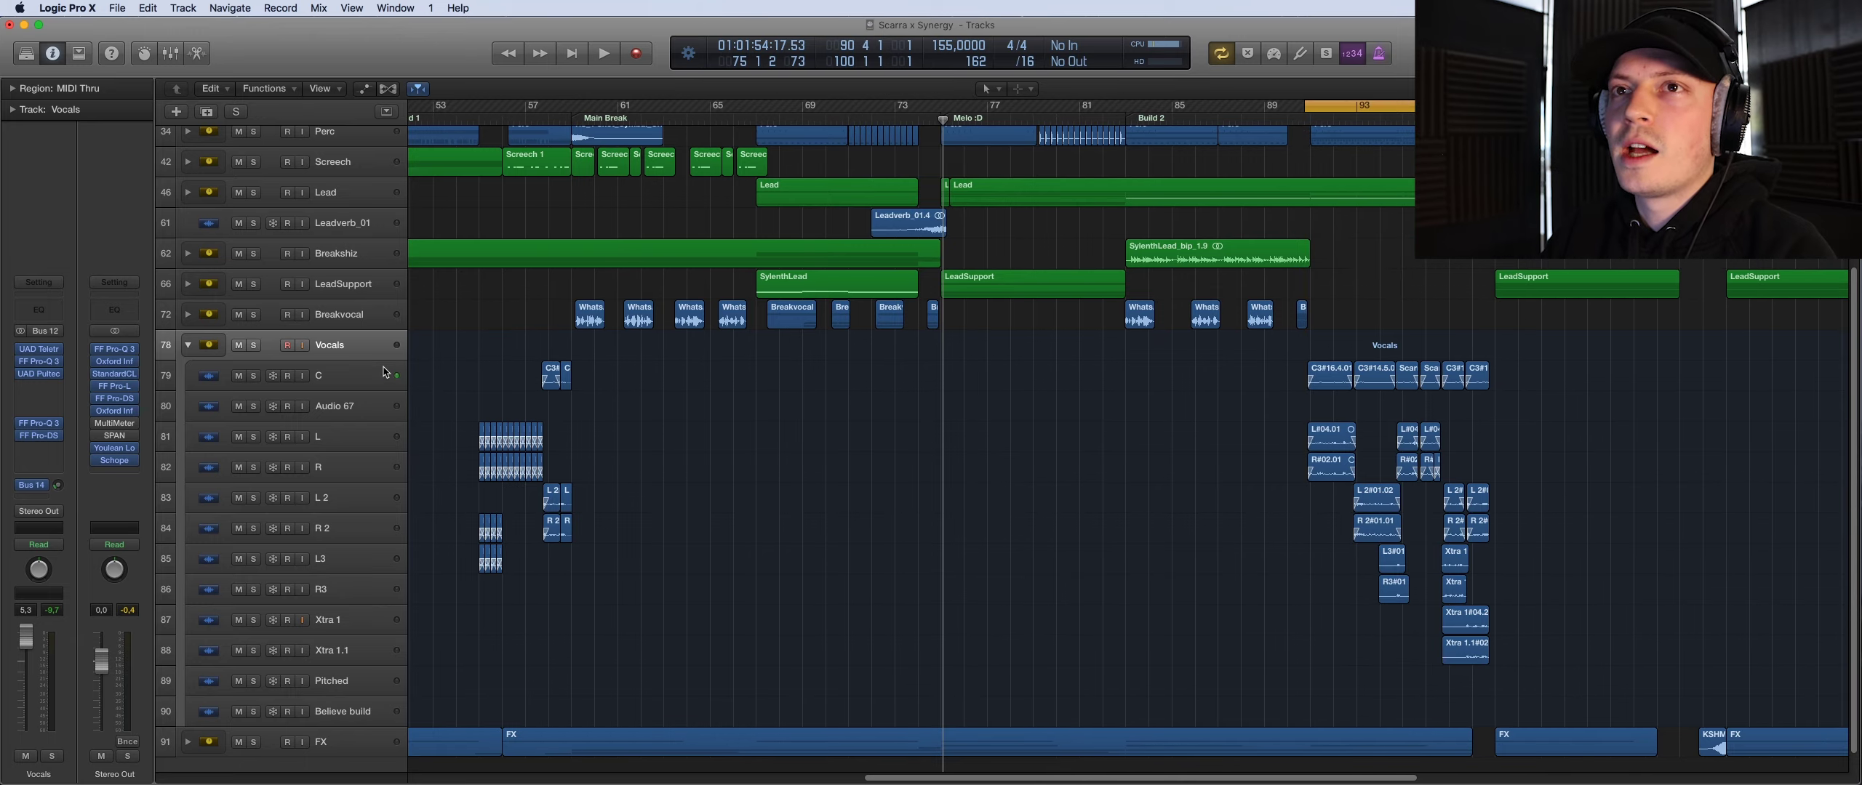
# Solo vocal track C, play it through the cycled vocal section, then stop playback and remove the solo
pyautogui.click(350, 378)
pyautogui.press('s')
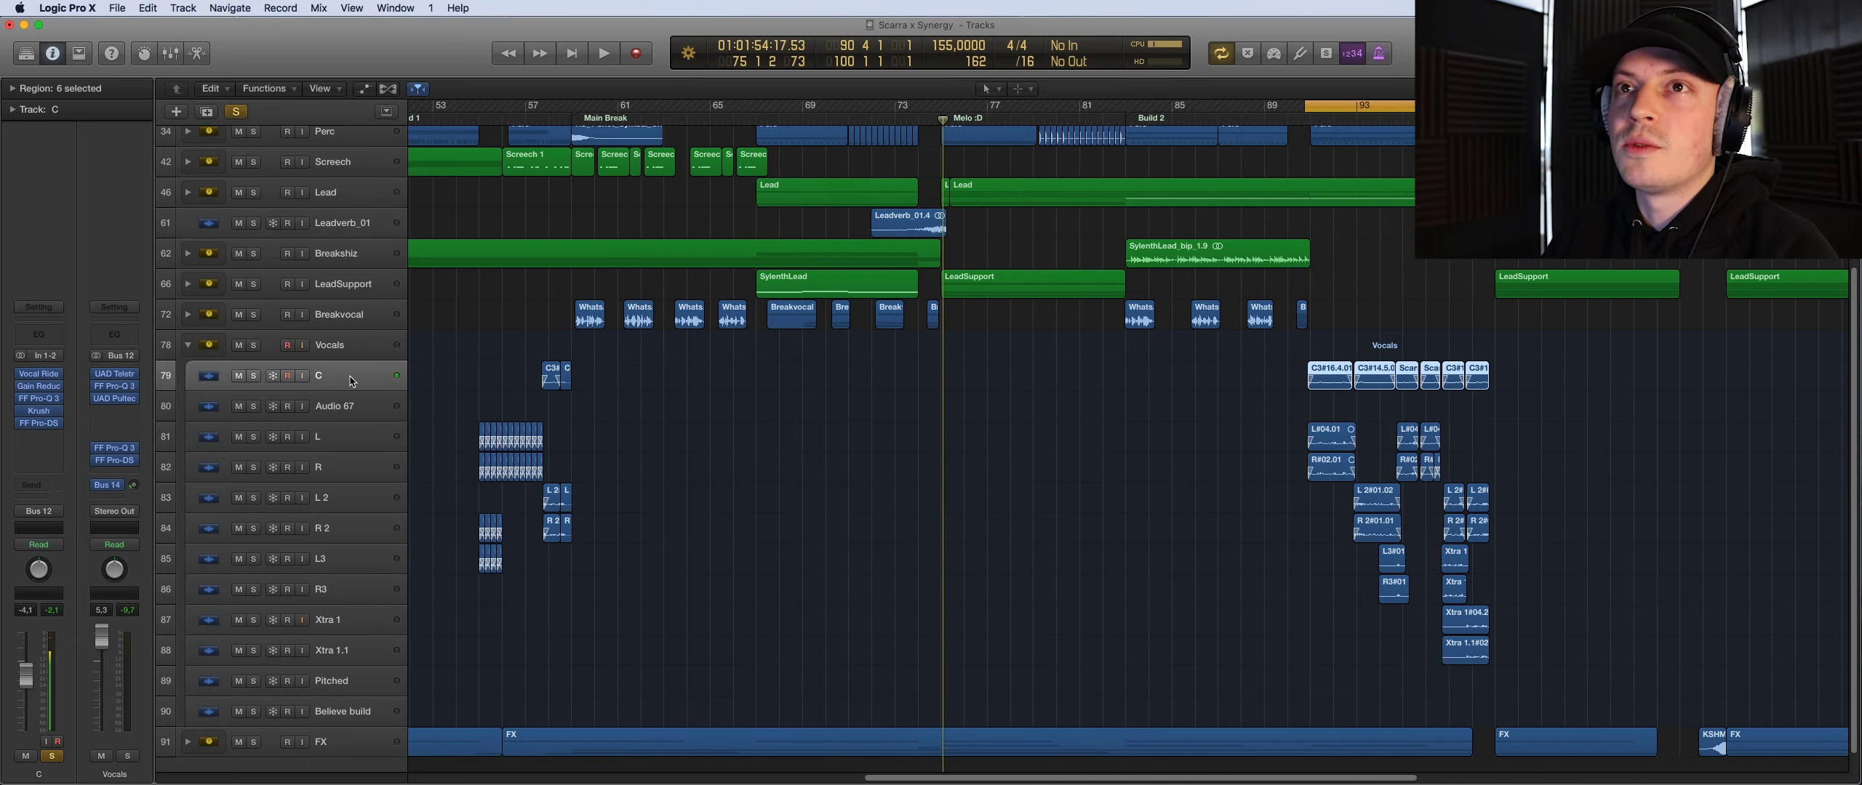
pyautogui.press('space')
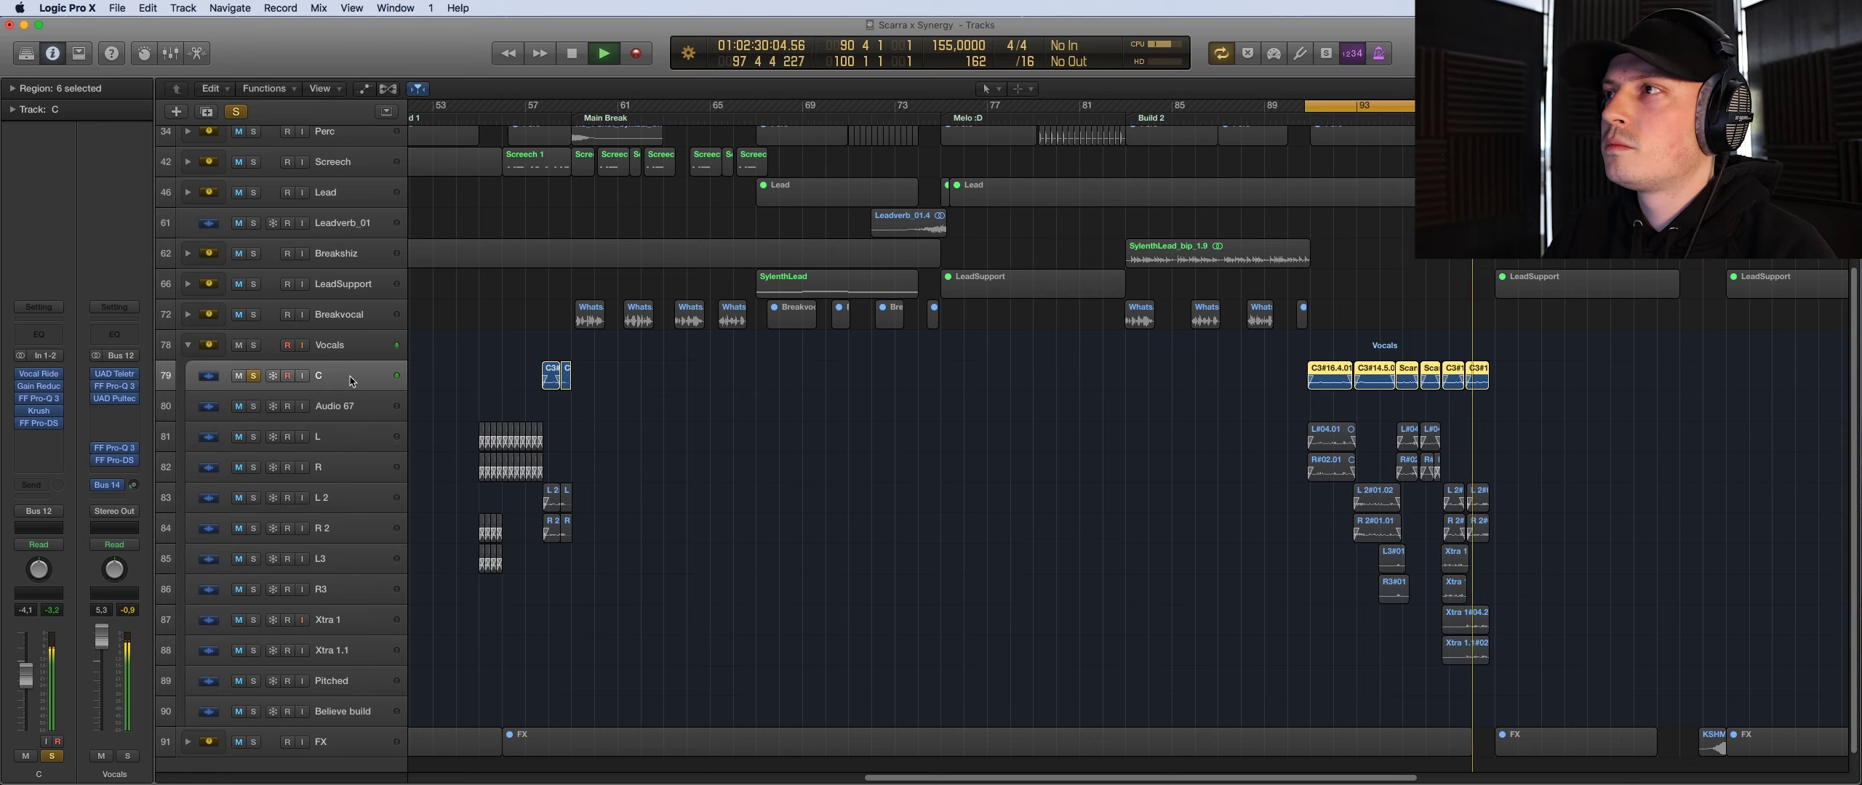
pyautogui.press('space')
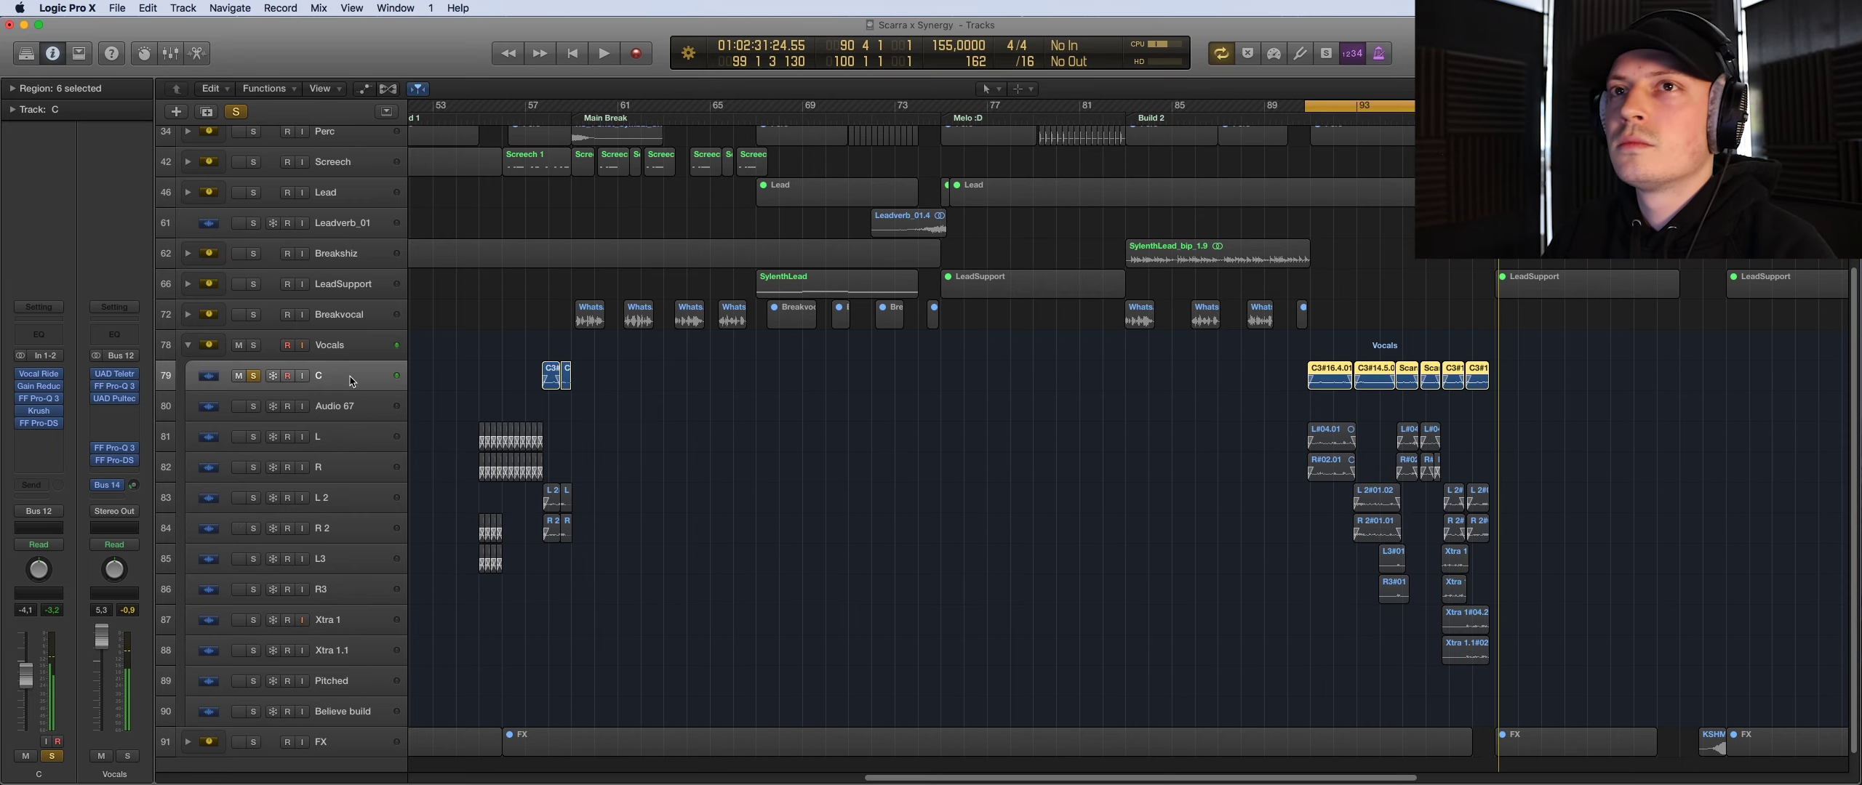
pyautogui.press('s')
# Solo vocal track L and play the start of the cycled section, then stop playback and remove the solo
pyautogui.press('Down')
pyautogui.press('Down')
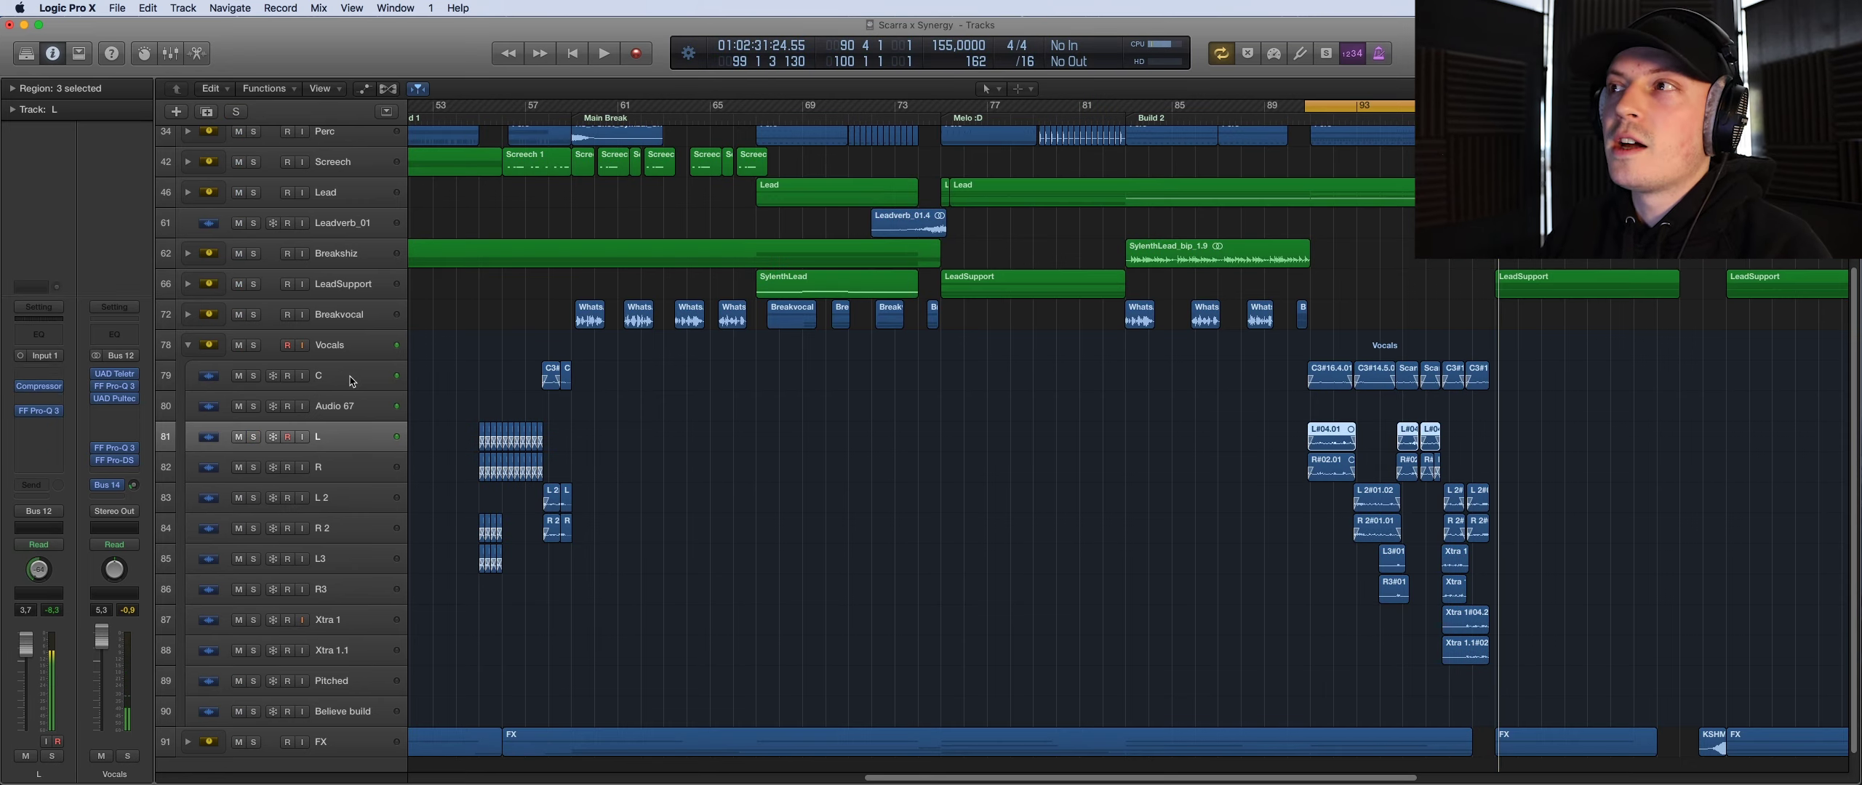
pyautogui.press('Down')
pyautogui.press('Up')
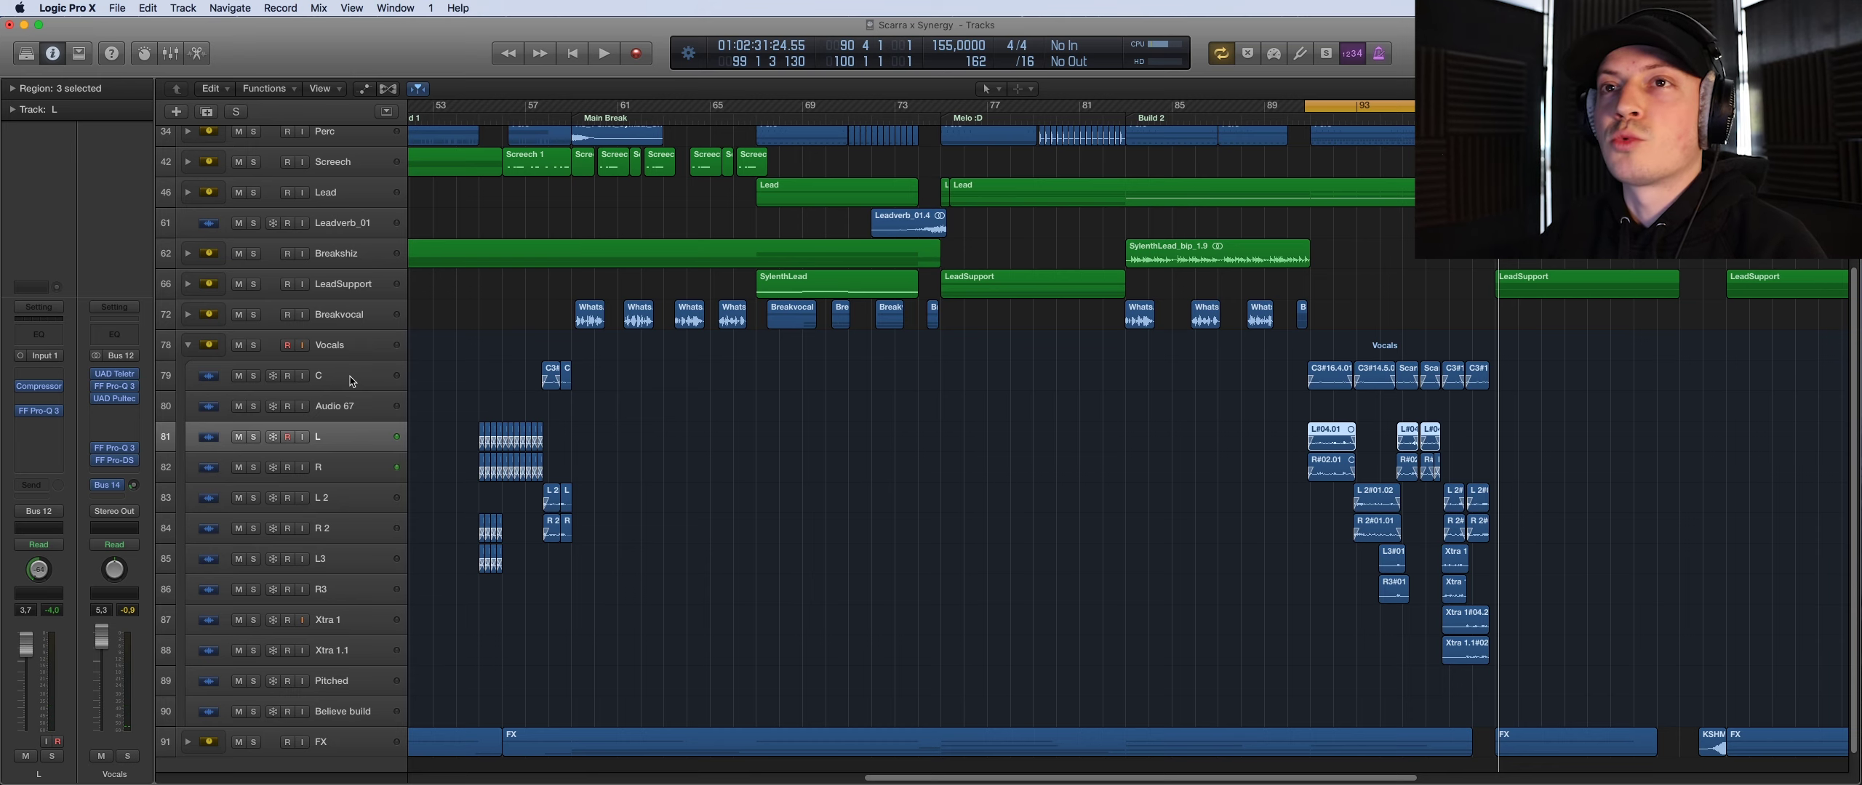
pyautogui.press('s')
pyautogui.press('space')
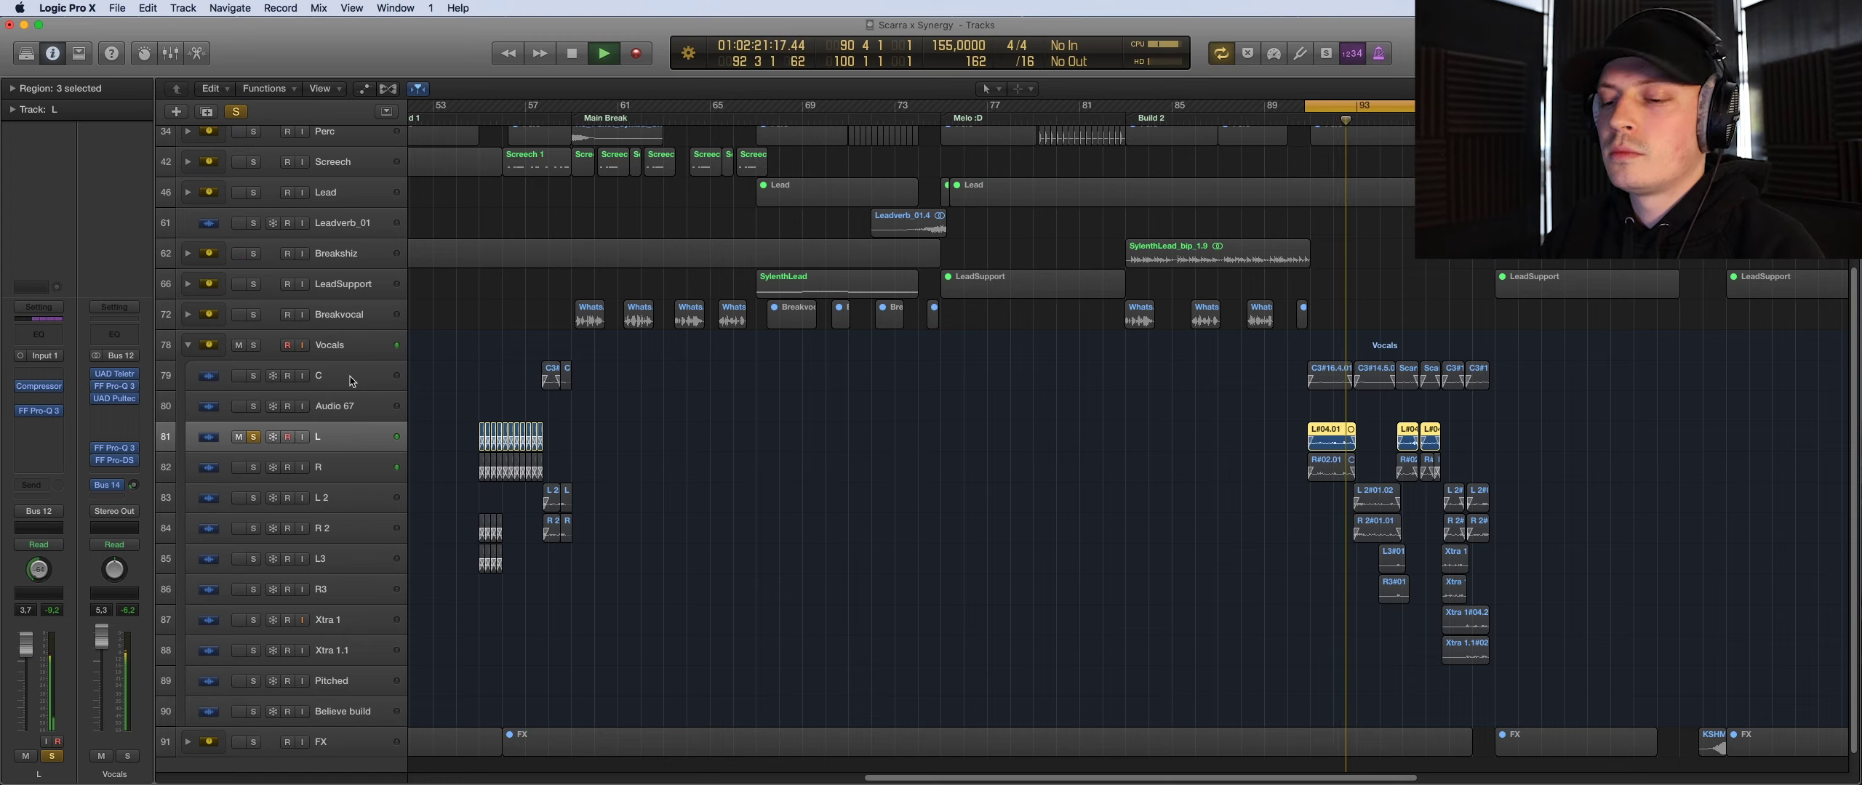
pyautogui.press('space')
pyautogui.press('s')
# Solo vocal track R to hear its matching layer in the cycled section, then stop playback and remove the solo
pyautogui.press('Down')
pyautogui.press('s')
pyautogui.press('space')
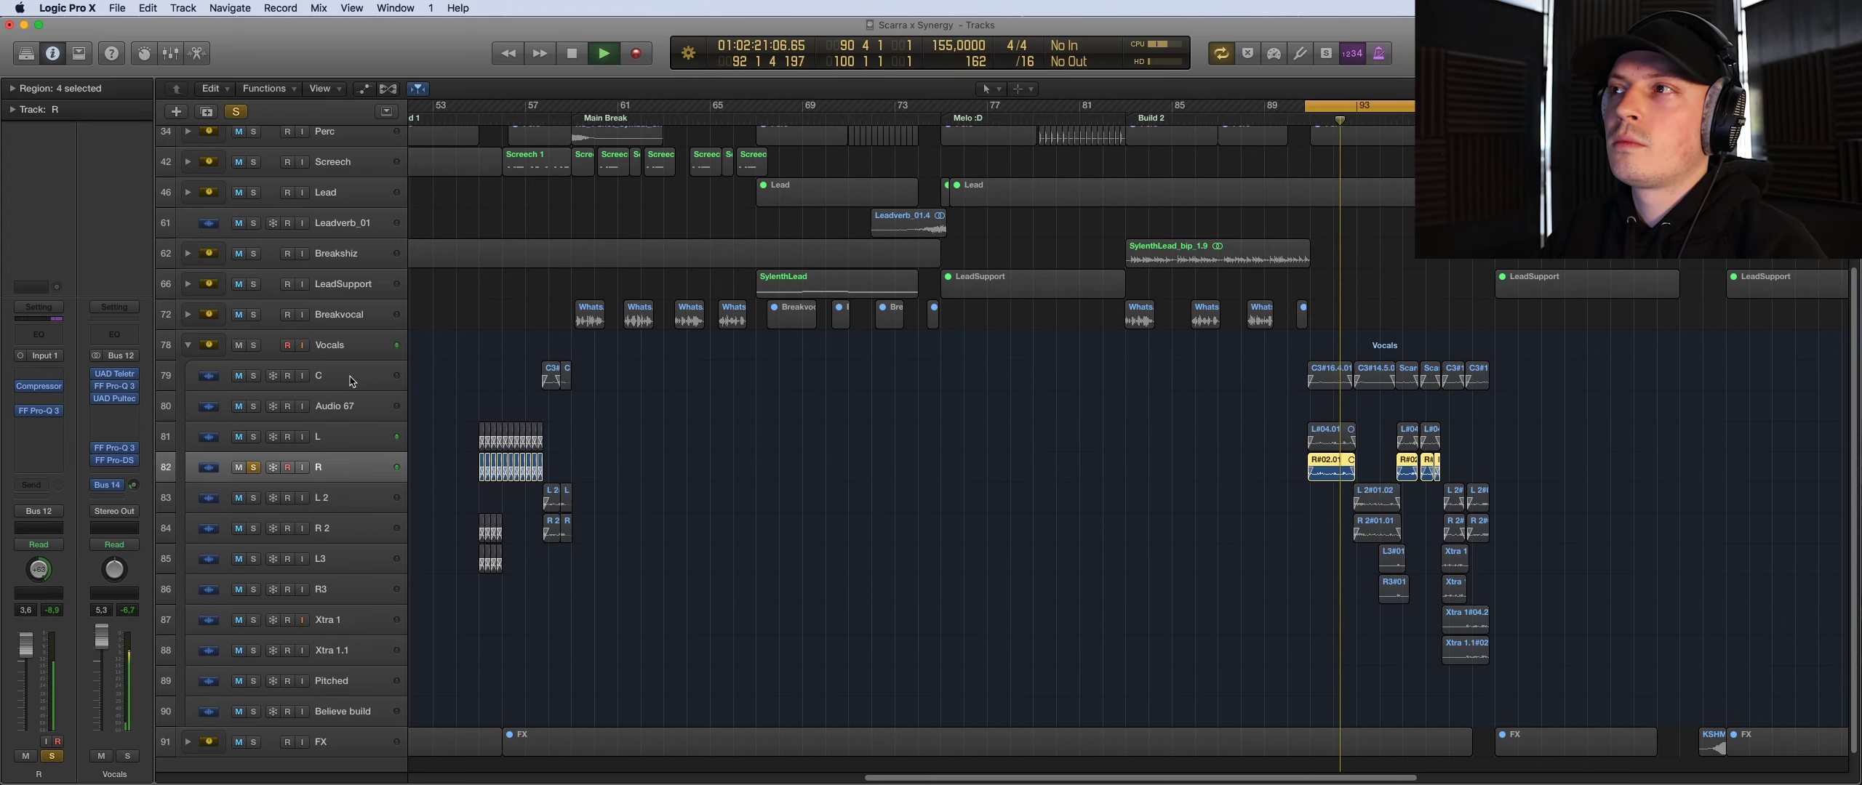
pyautogui.press('space')
pyautogui.press('s')
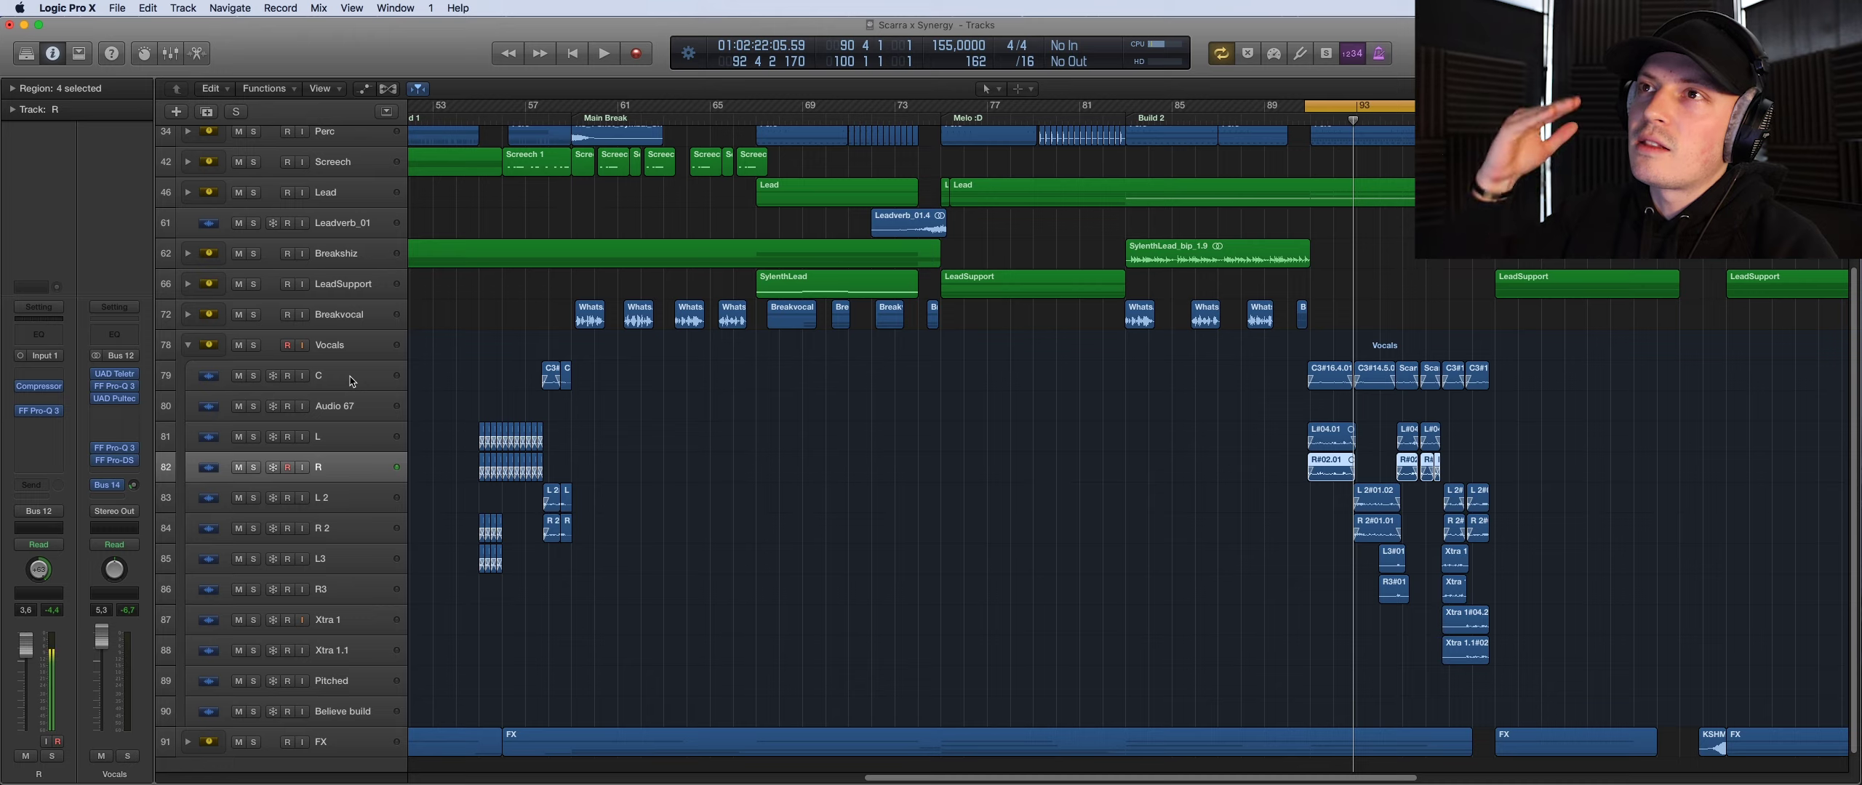
# Select the L 2 and R 2 vocal tracks in turn to examine the second pair of layered takes
pyautogui.click(359, 472)
pyautogui.press('Down')
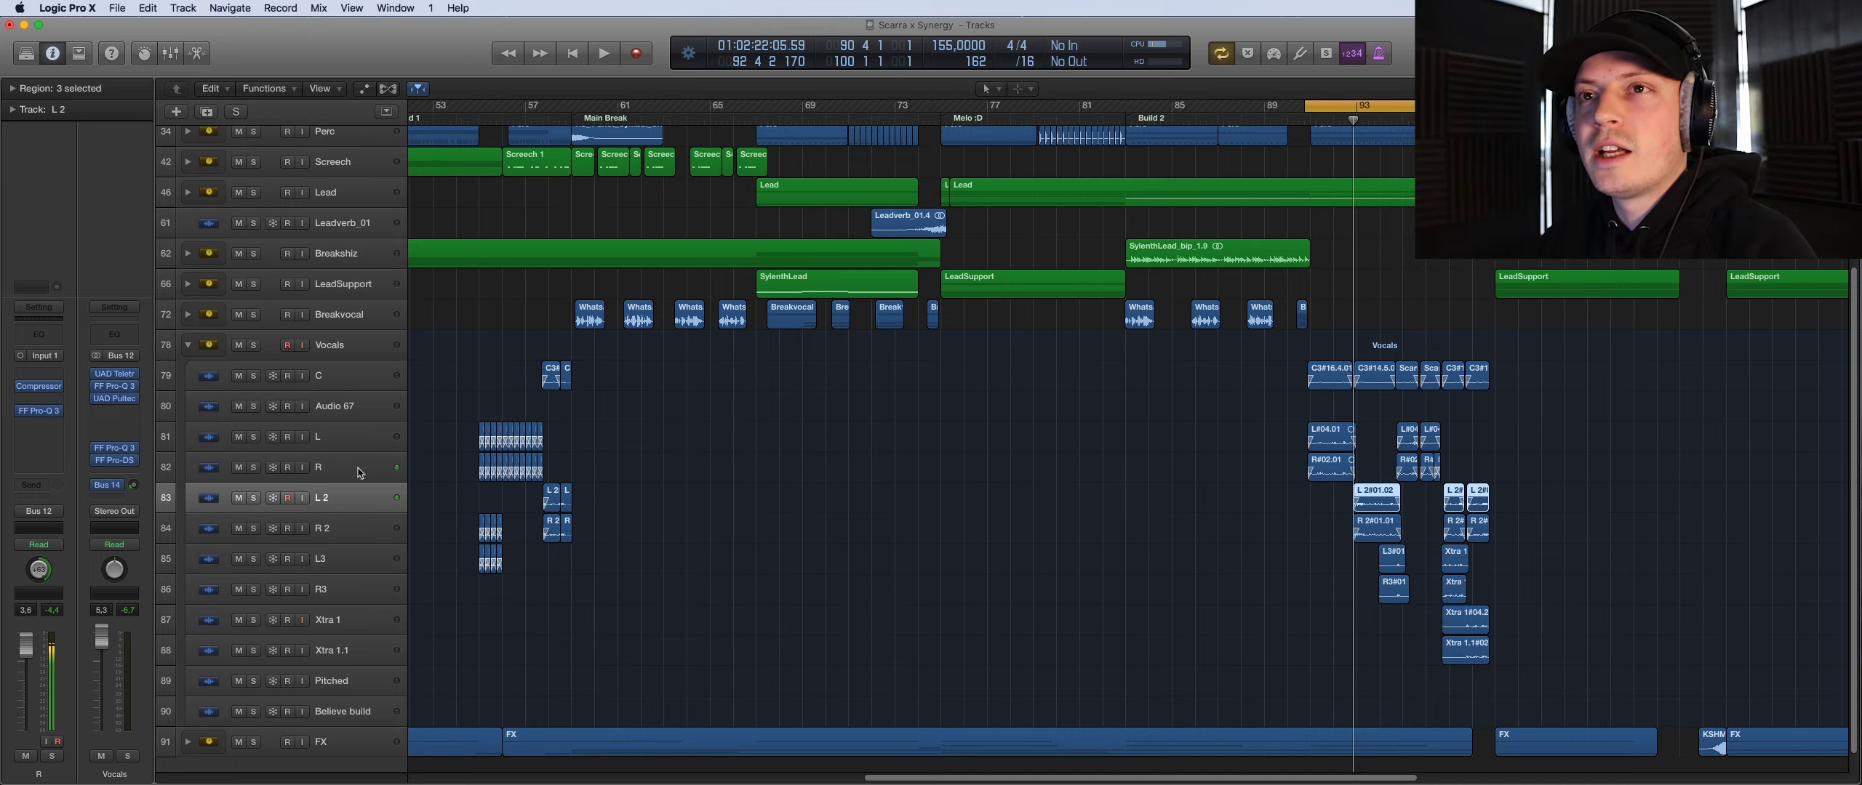
pyautogui.press('Down')
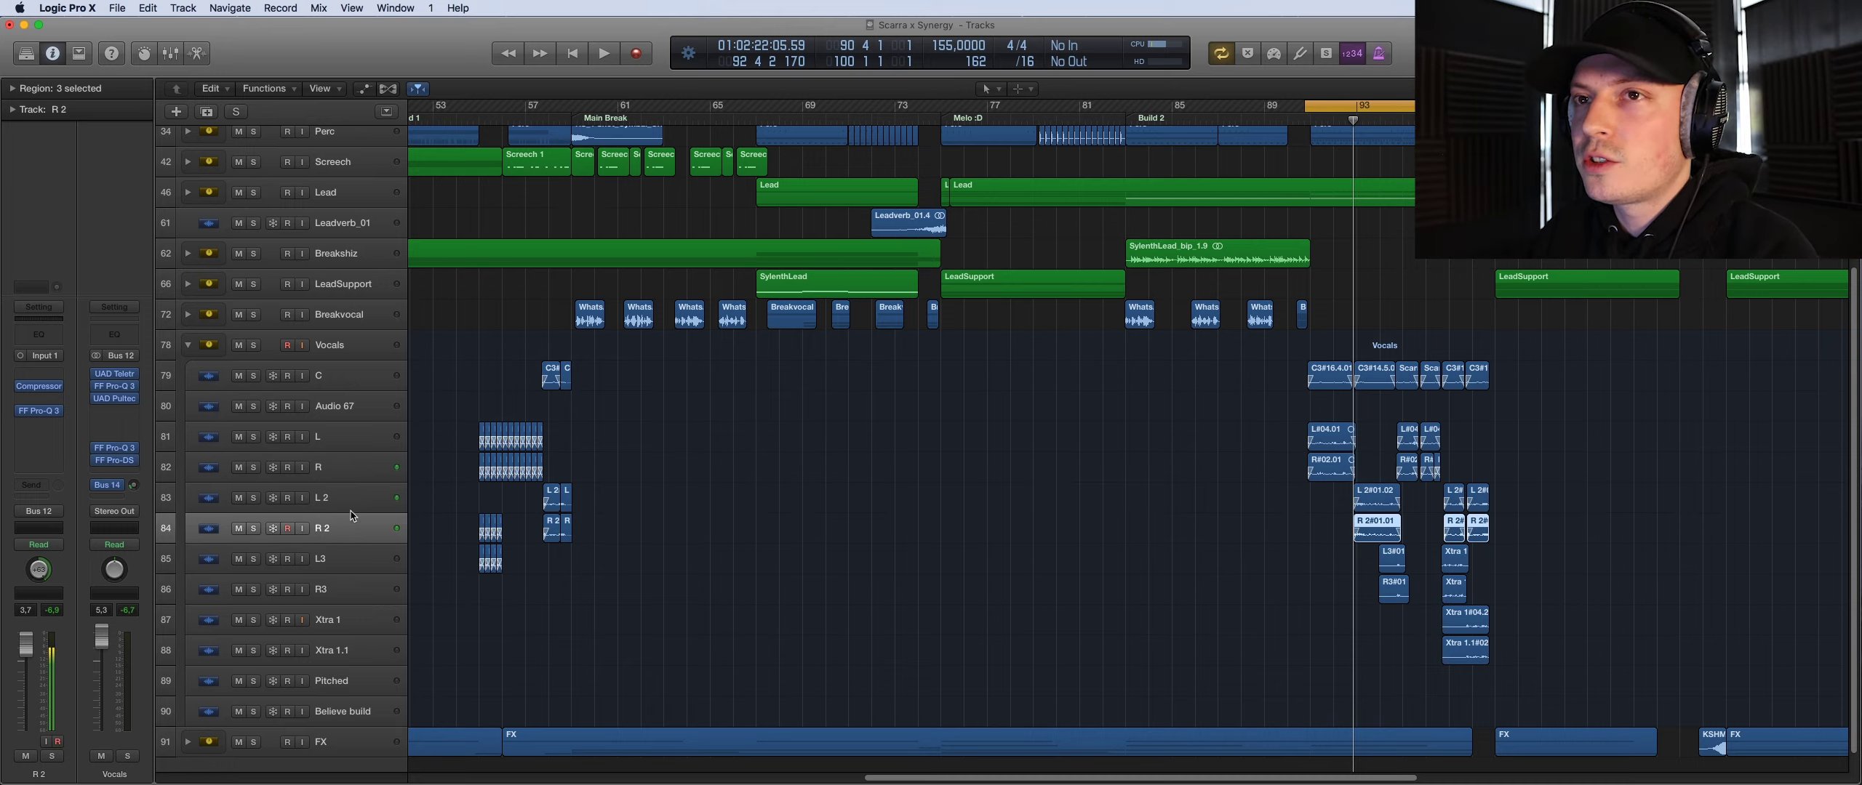
pyautogui.press('Up')
pyautogui.press('Down')
pyautogui.press('Up')
pyautogui.press('Down')
# Select the L3 and R3 vocal tracks in turn, comparing them with the neighbouring vocal layers
pyautogui.press('Down')
pyautogui.press('Down')
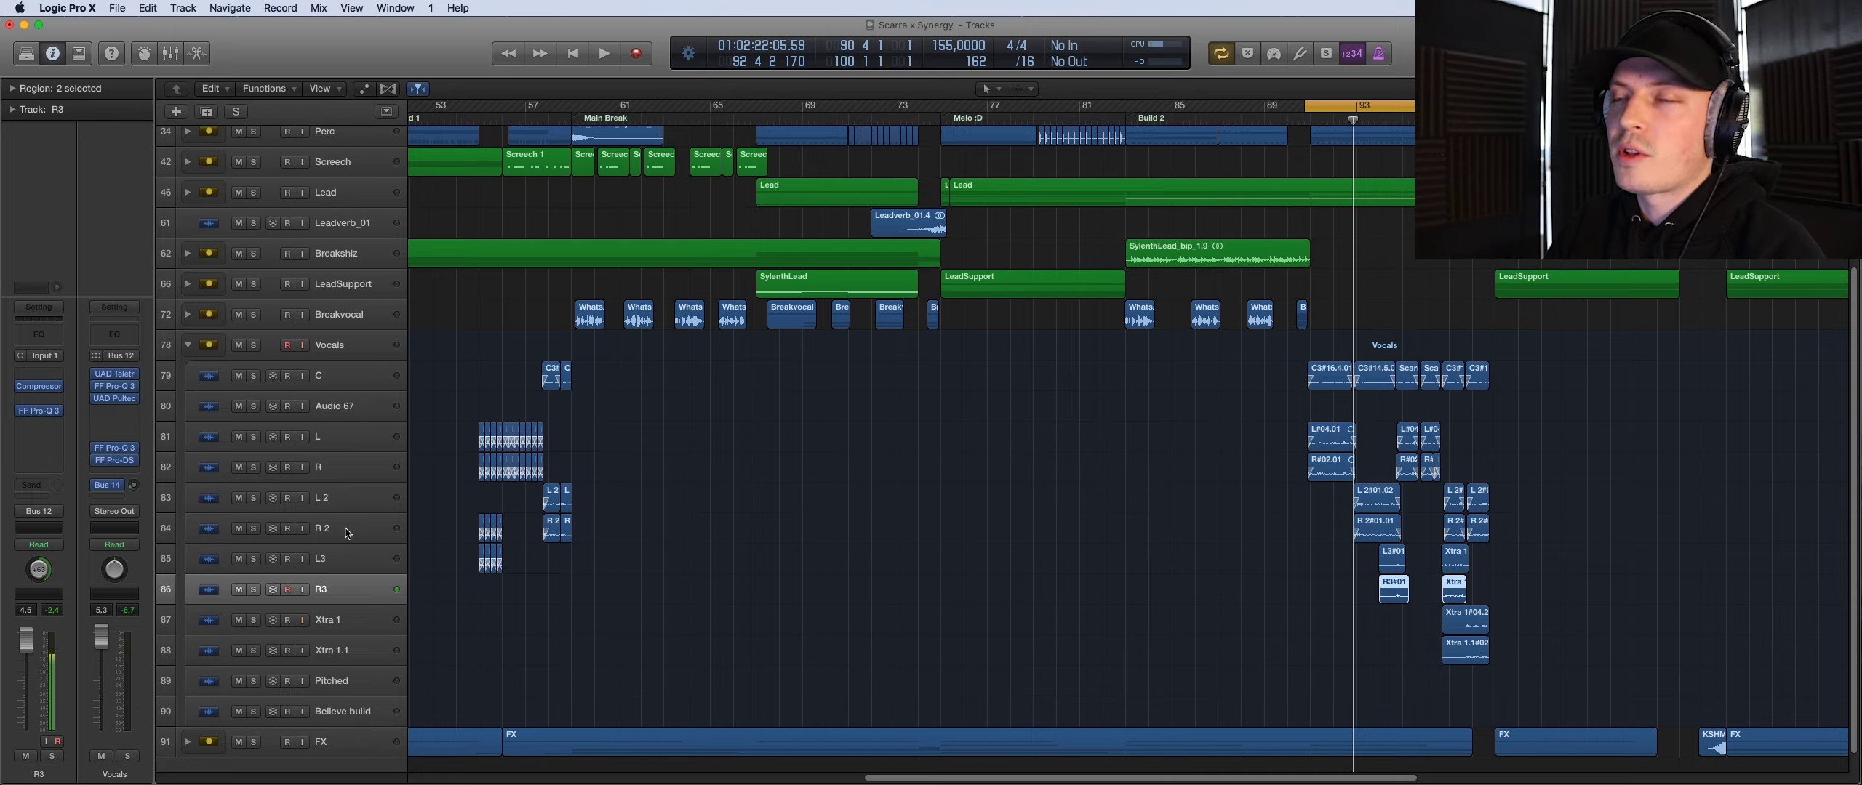
pyautogui.press('Up')
pyautogui.press('Up')
pyautogui.press('Up')
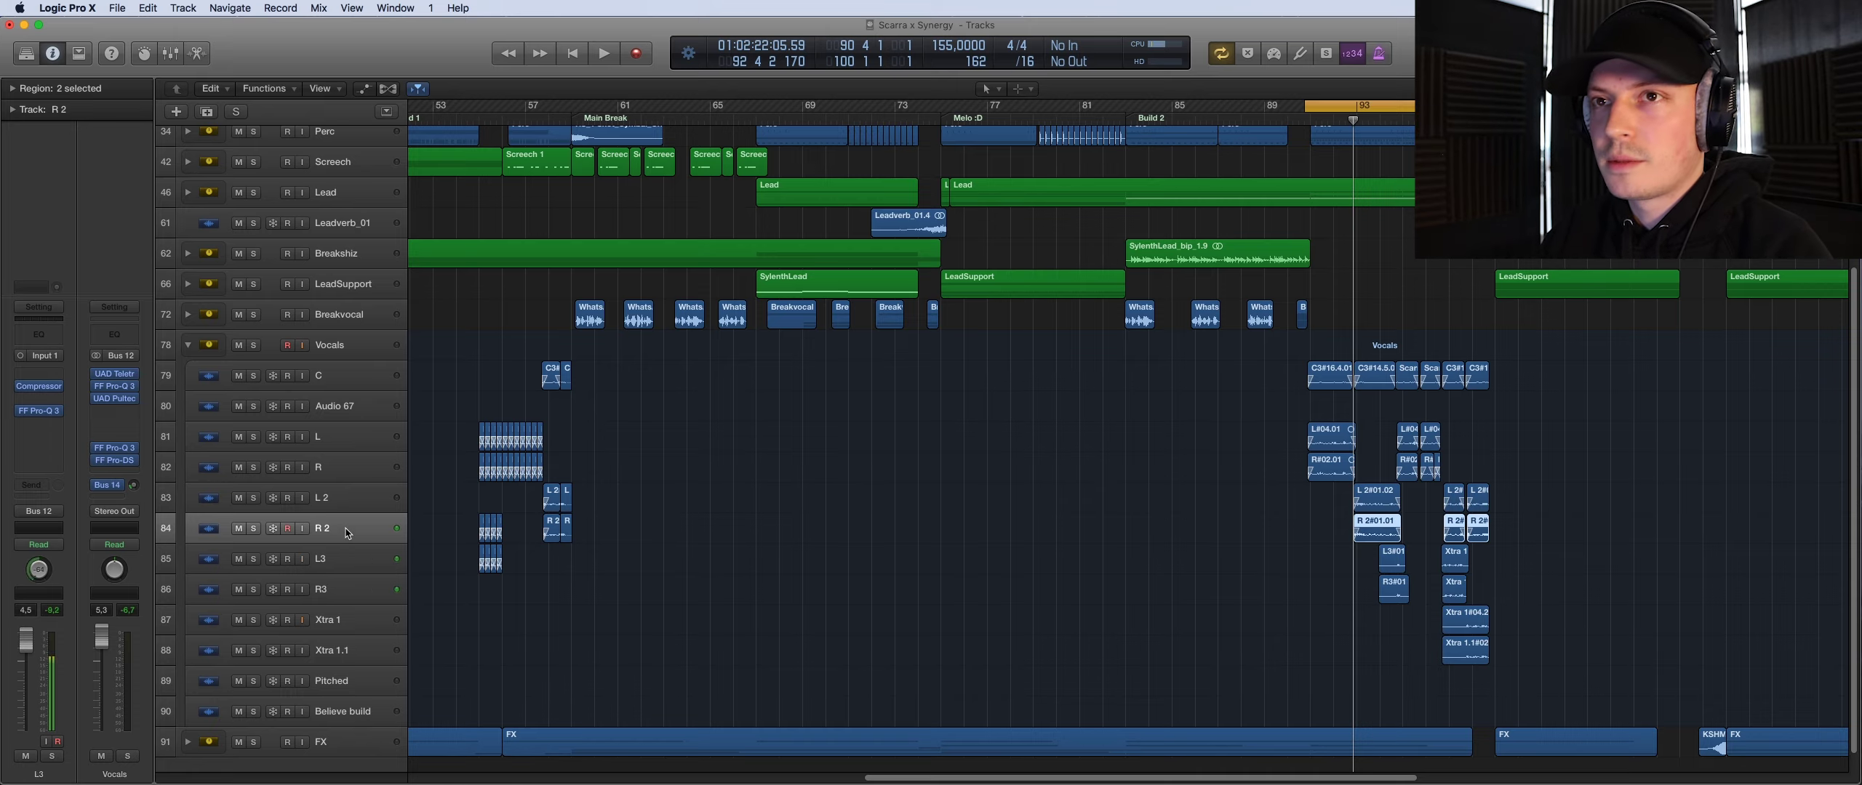
pyautogui.press('Down')
pyautogui.press('Down')
pyautogui.press('Down')
pyautogui.press('Up')
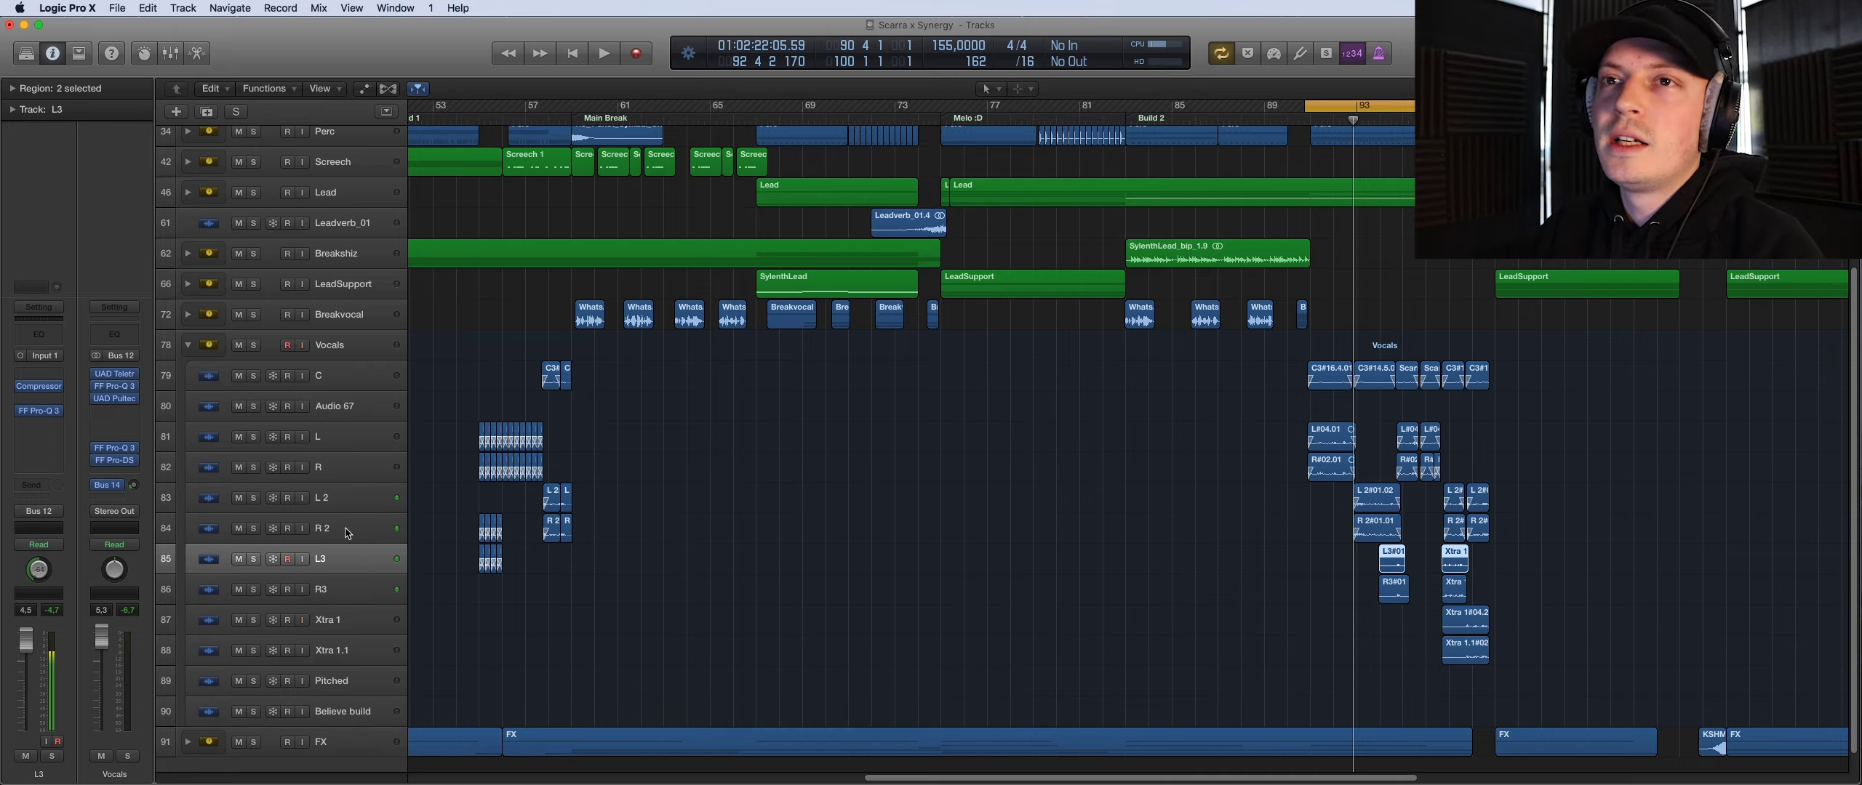
pyautogui.press('Down')
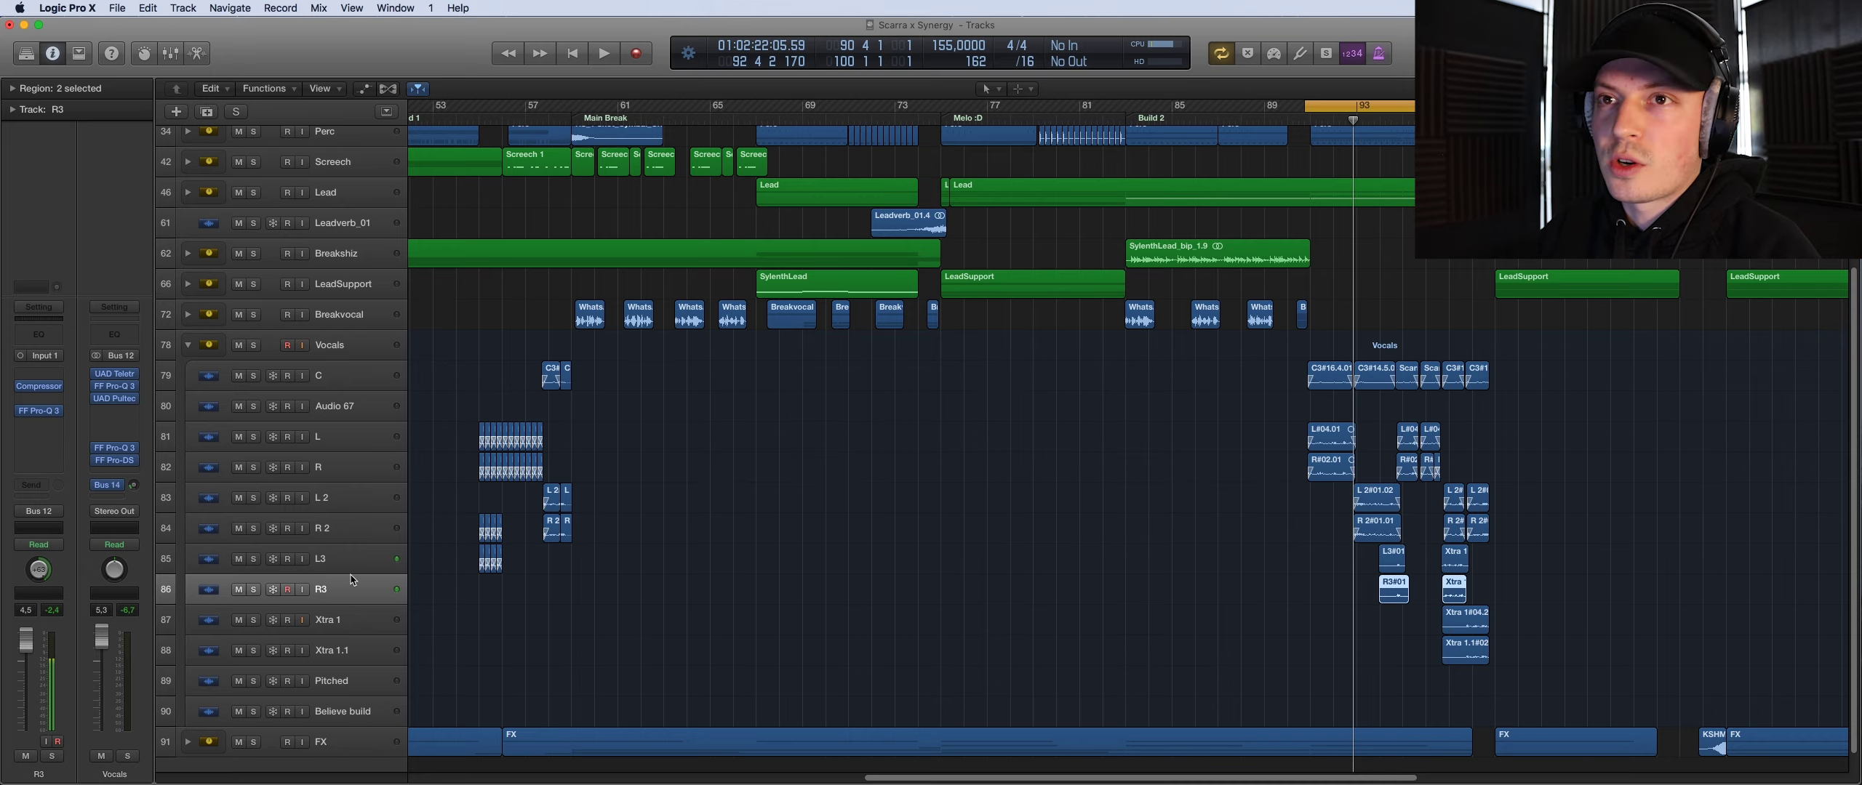
pyautogui.press('Up')
pyautogui.press('Down')
pyautogui.press('Down')
pyautogui.press('Up')
pyautogui.press('Up')
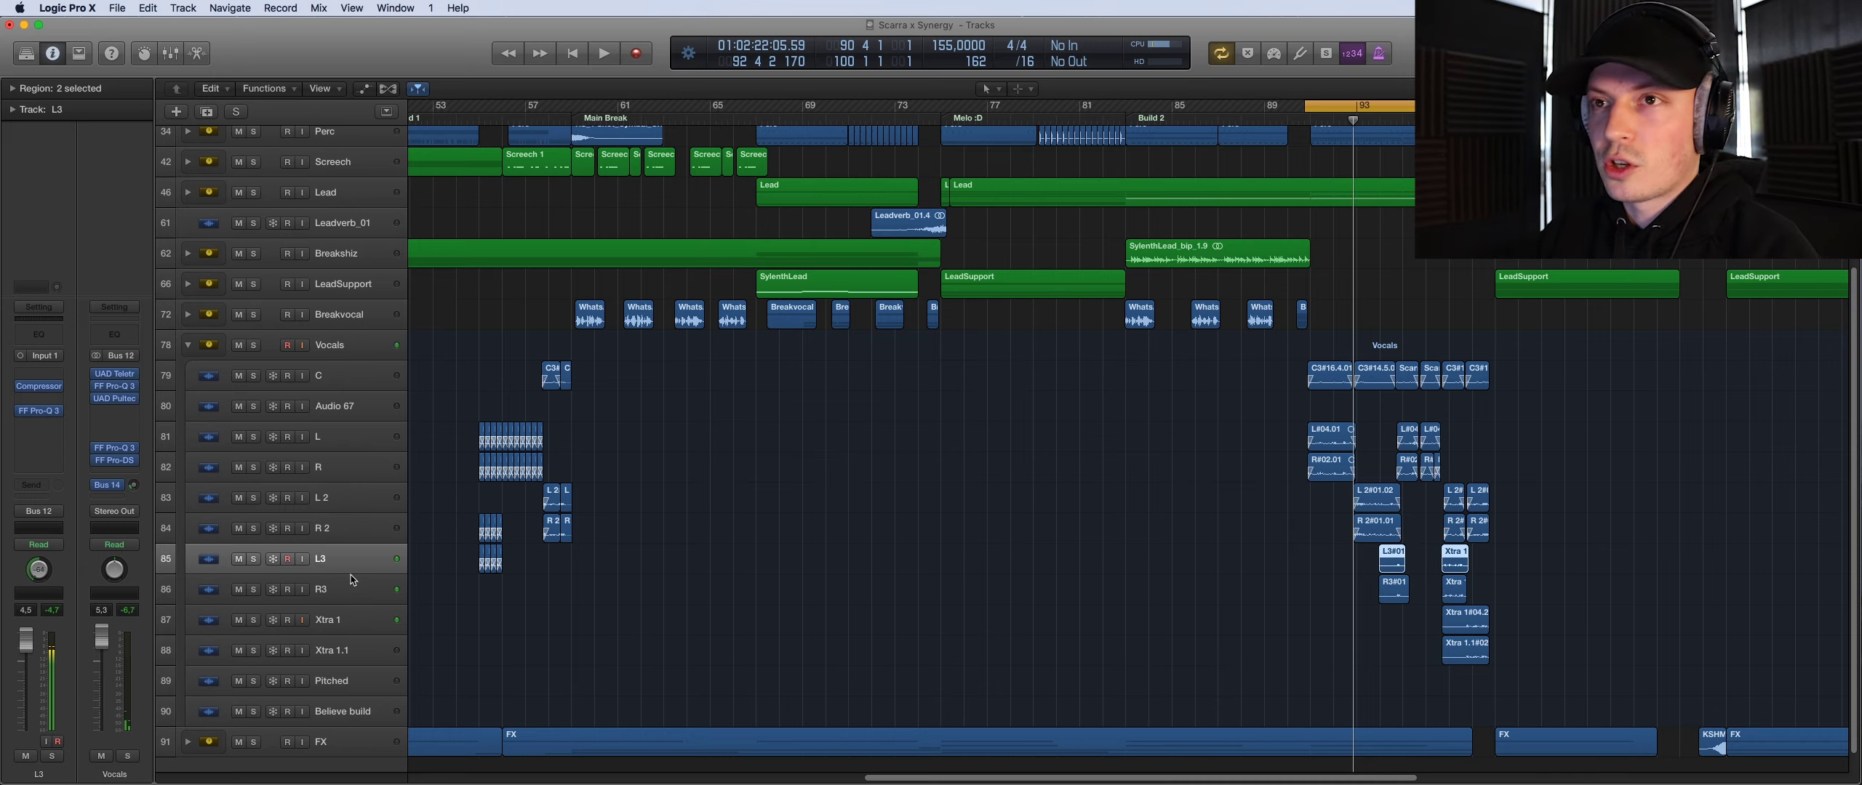
# Solo vocal tracks L3 and R3, turn off the cycle and play their regions around bar 94, then stop and remove both solos
pyautogui.click(253, 559)
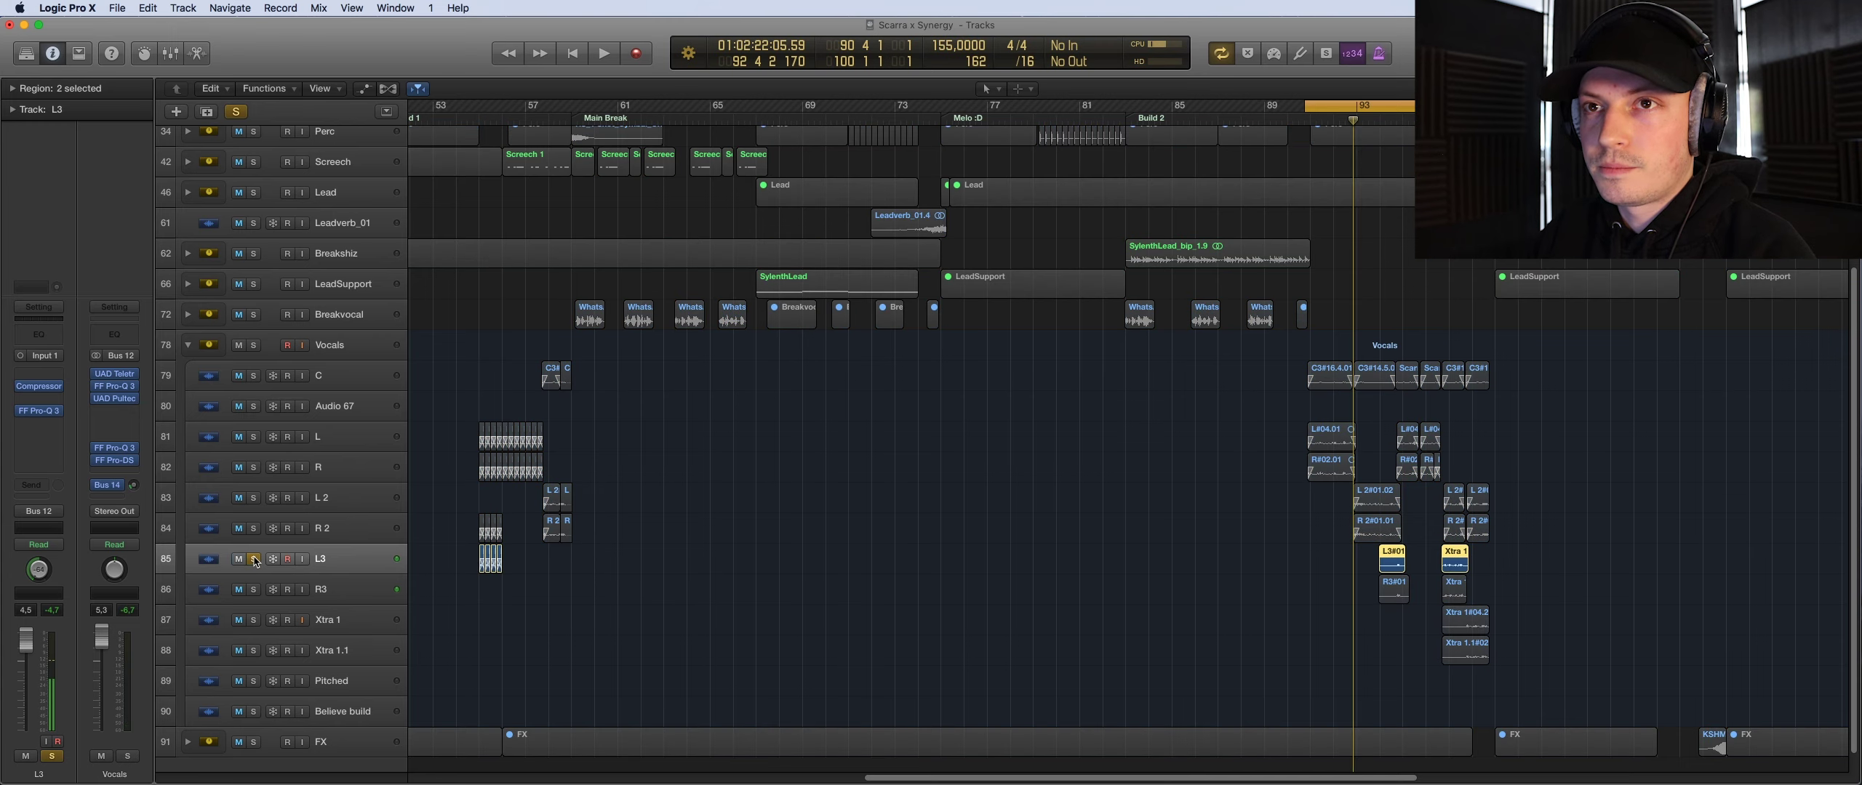
pyautogui.click(254, 559)
pyautogui.click(254, 560)
pyautogui.click(253, 589)
pyautogui.press('c')
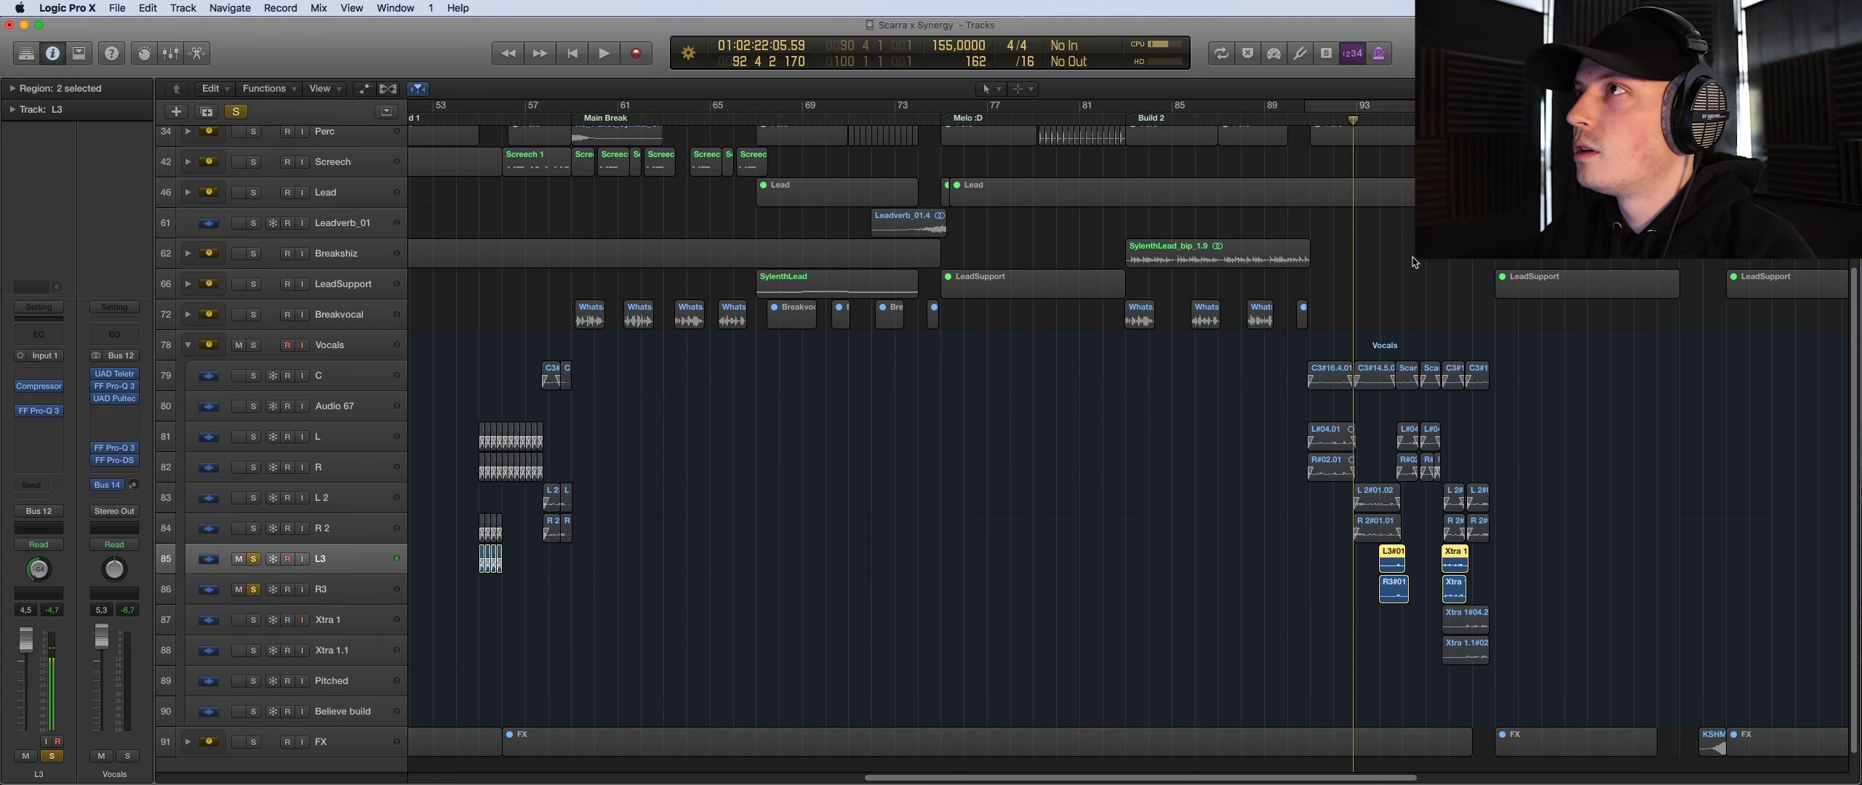
pyautogui.press('space')
pyautogui.press('super+Right')
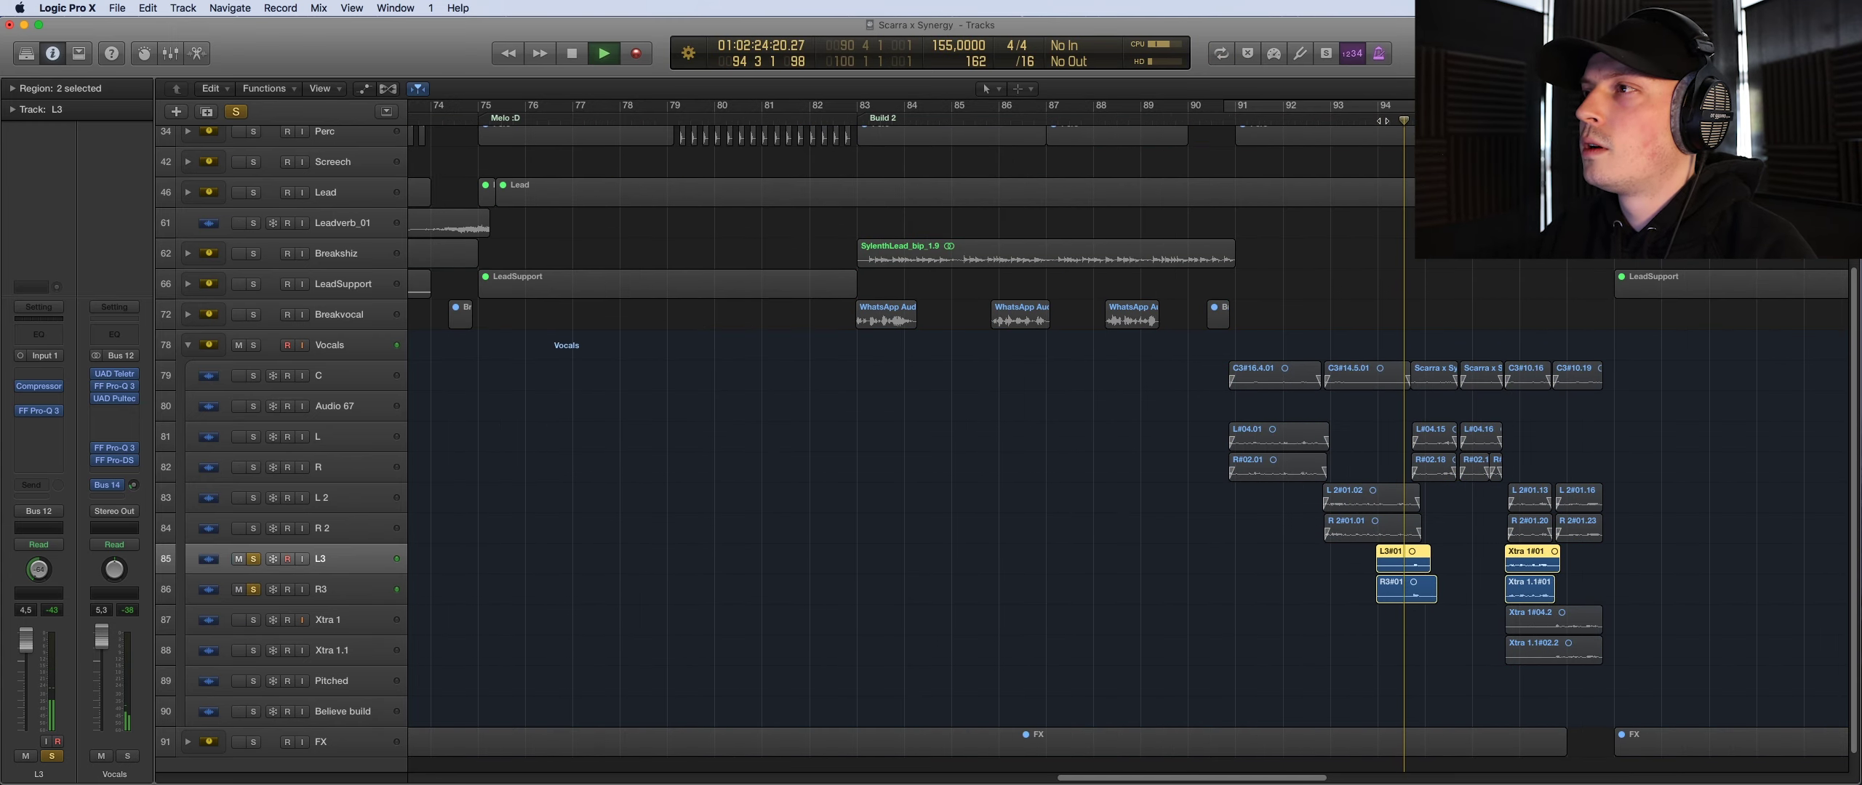
pyautogui.press('space')
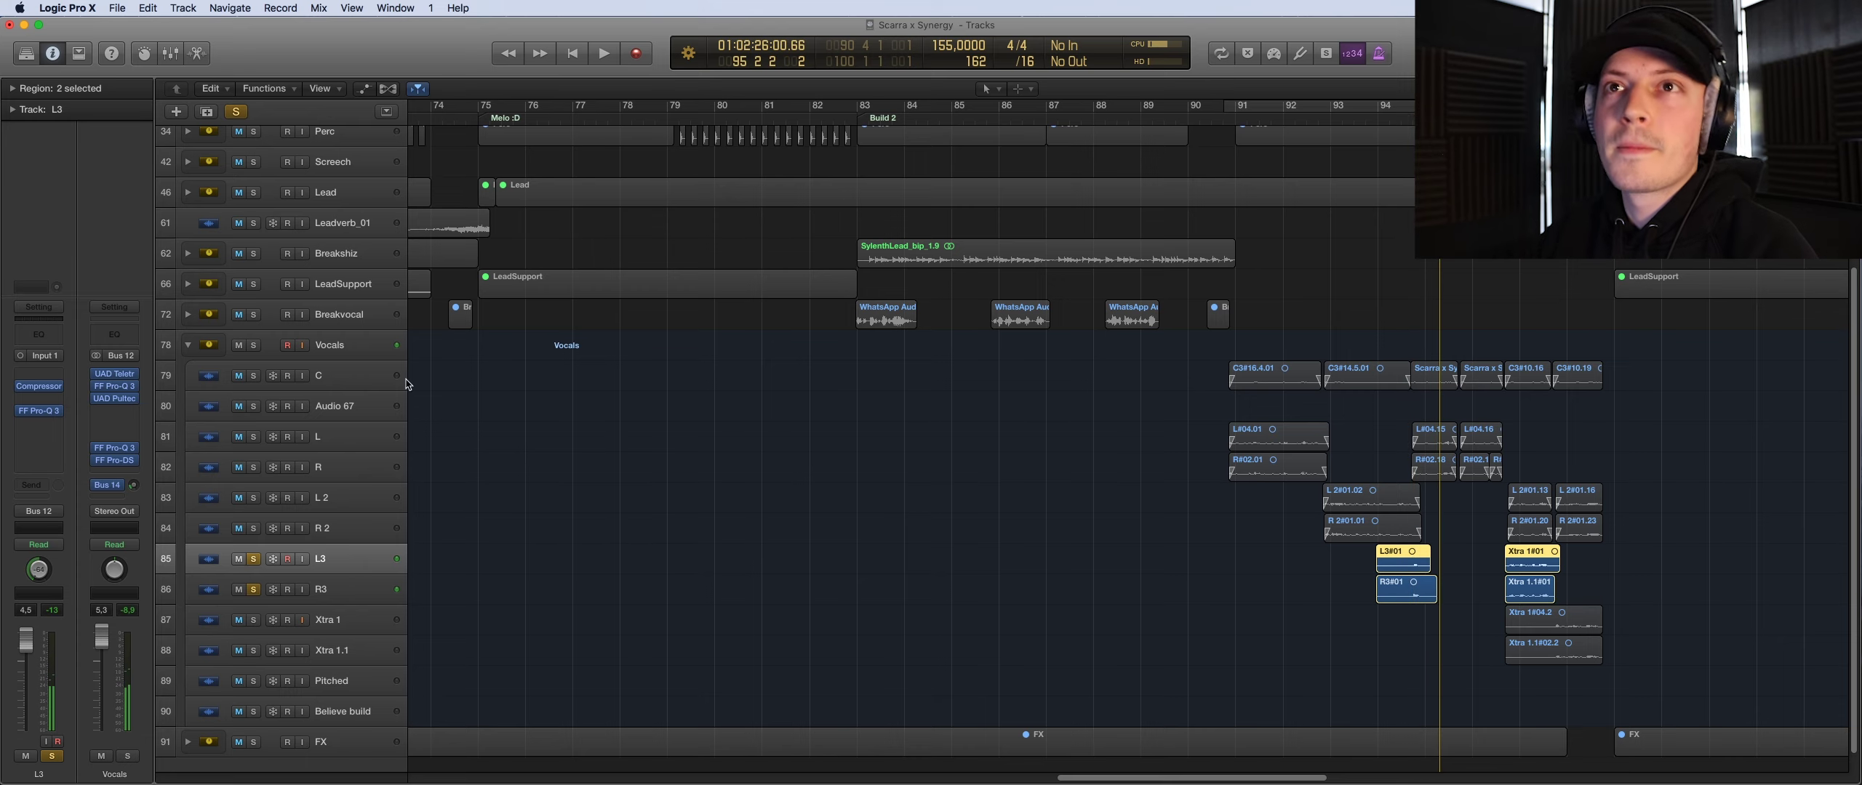
pyautogui.click(254, 559)
pyautogui.click(254, 589)
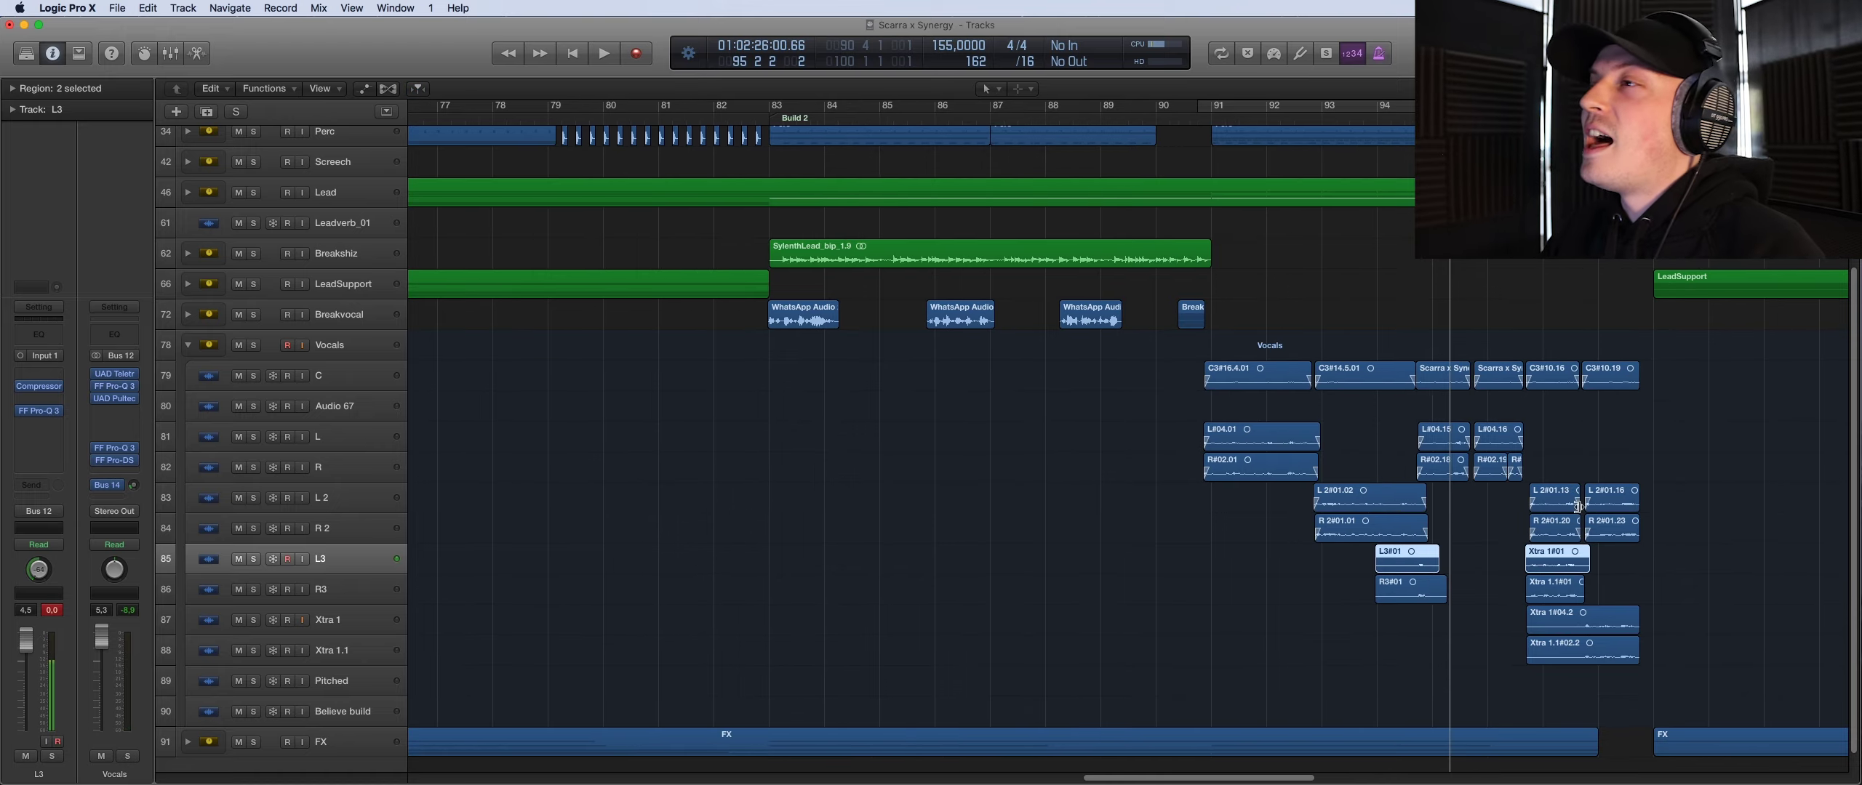
# Set the cycle range to bars 97 to 99 and solo the L3, R3, Xtra 1 and Xtra 1.1 vocal tracks
pyautogui.hscroll(10, 1360, 398)
pyautogui.moveTo(1039, 114); pyautogui.dragTo(1147, 114)
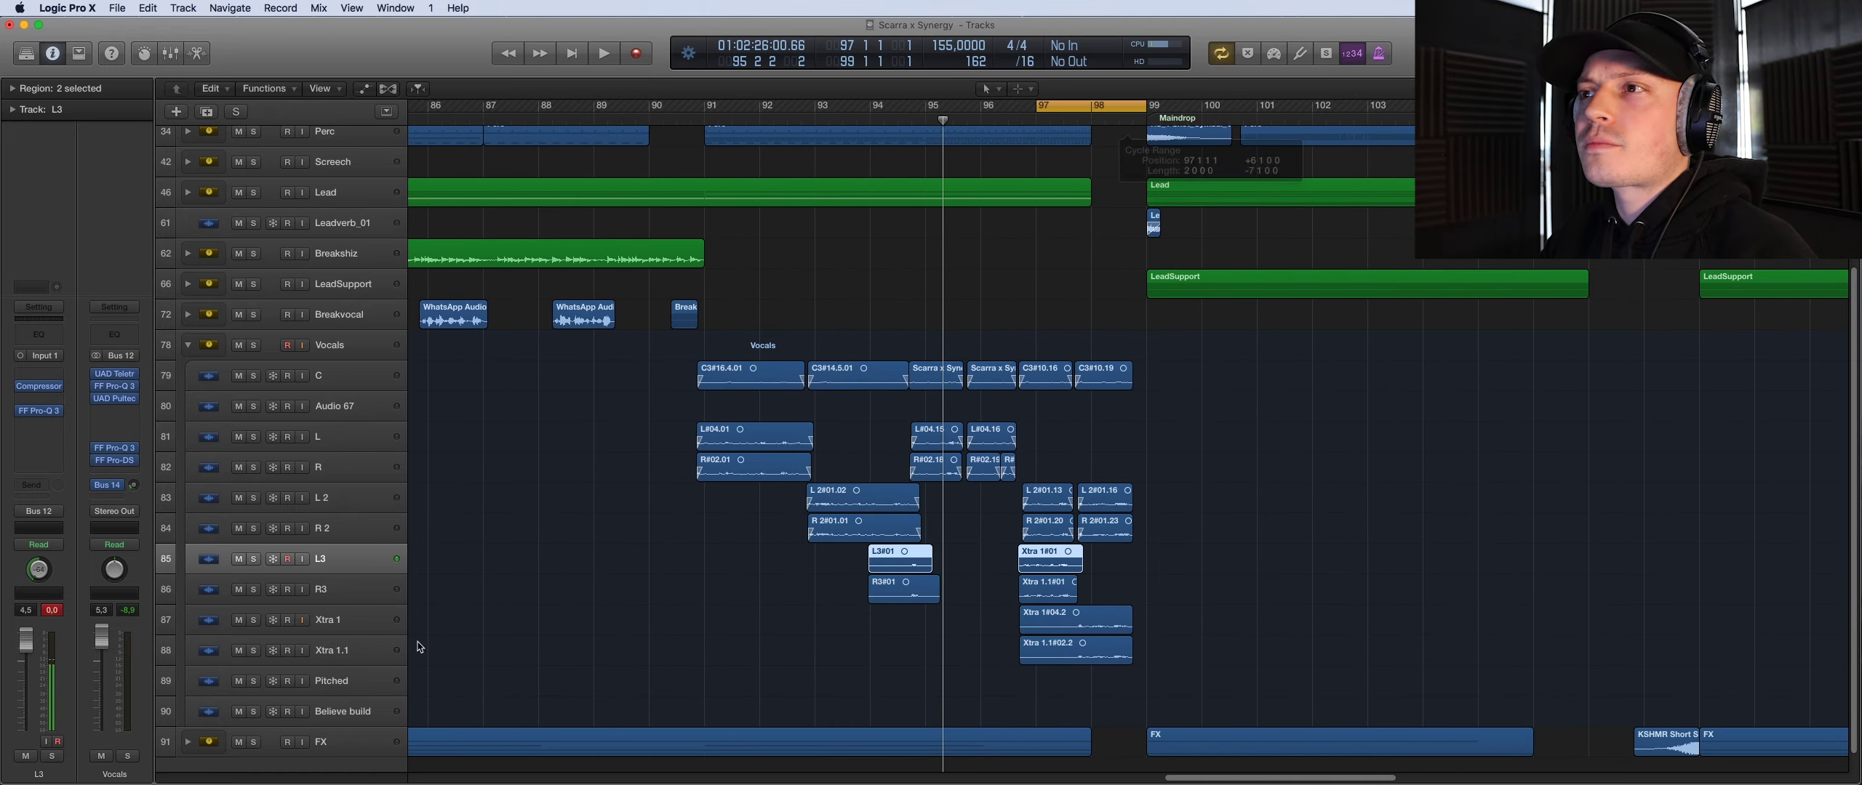
pyautogui.click(253, 558)
pyautogui.click(253, 589)
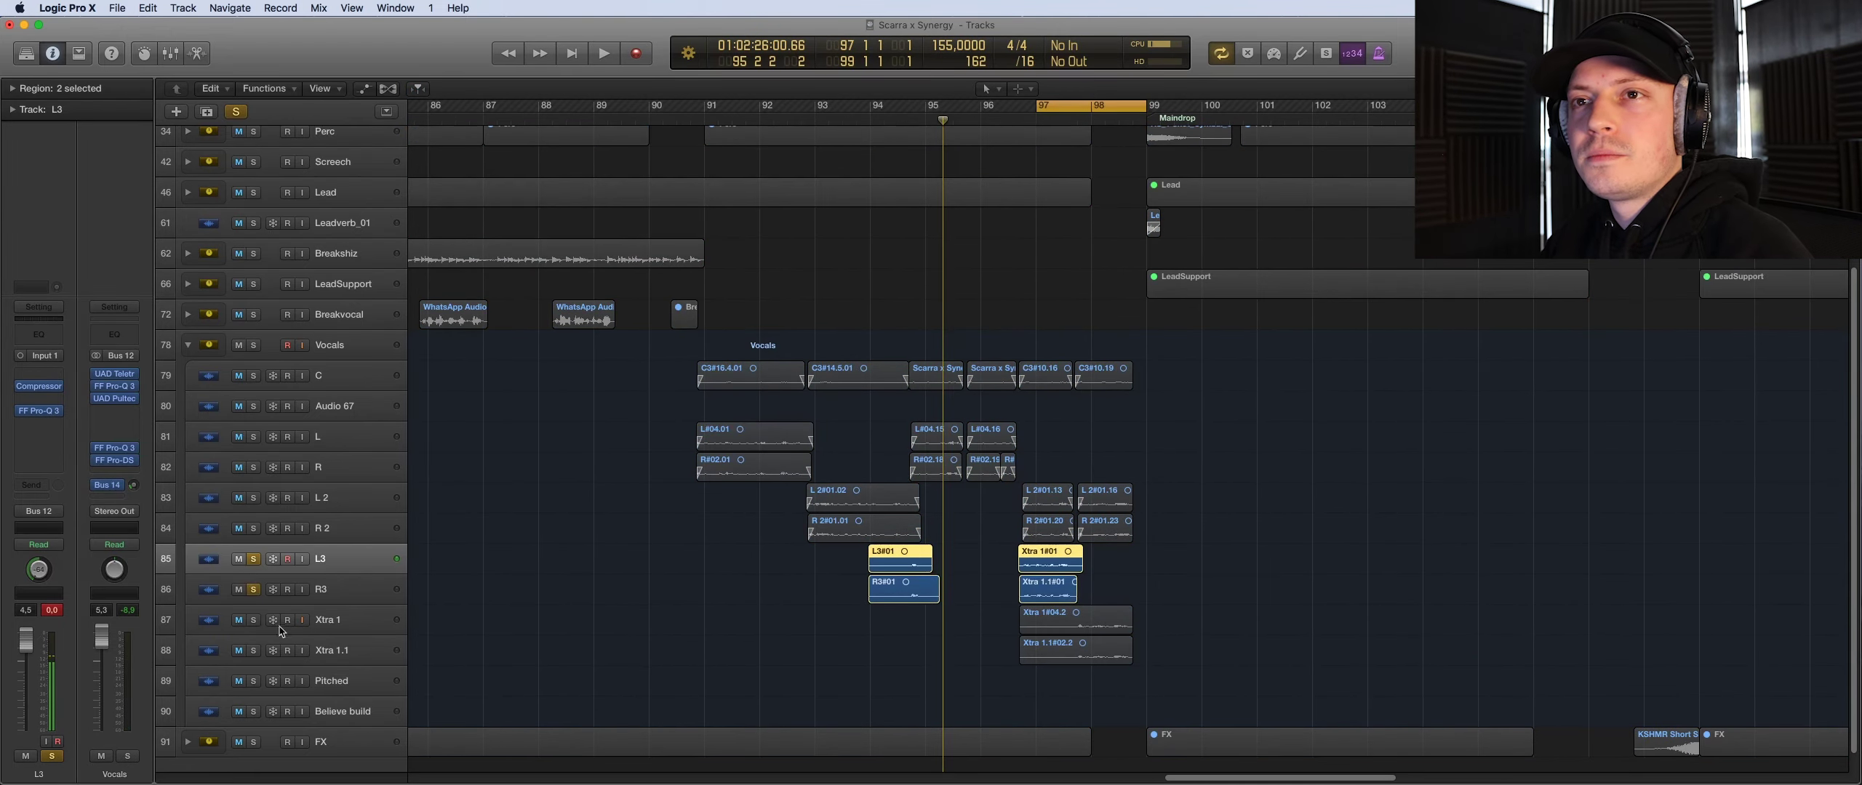
pyautogui.click(253, 619)
pyautogui.click(253, 651)
# Play the soloed vocal layers, shortening the cycle range to end at bar 98, then stop and turn off all solos and the cycle
pyautogui.press('space')
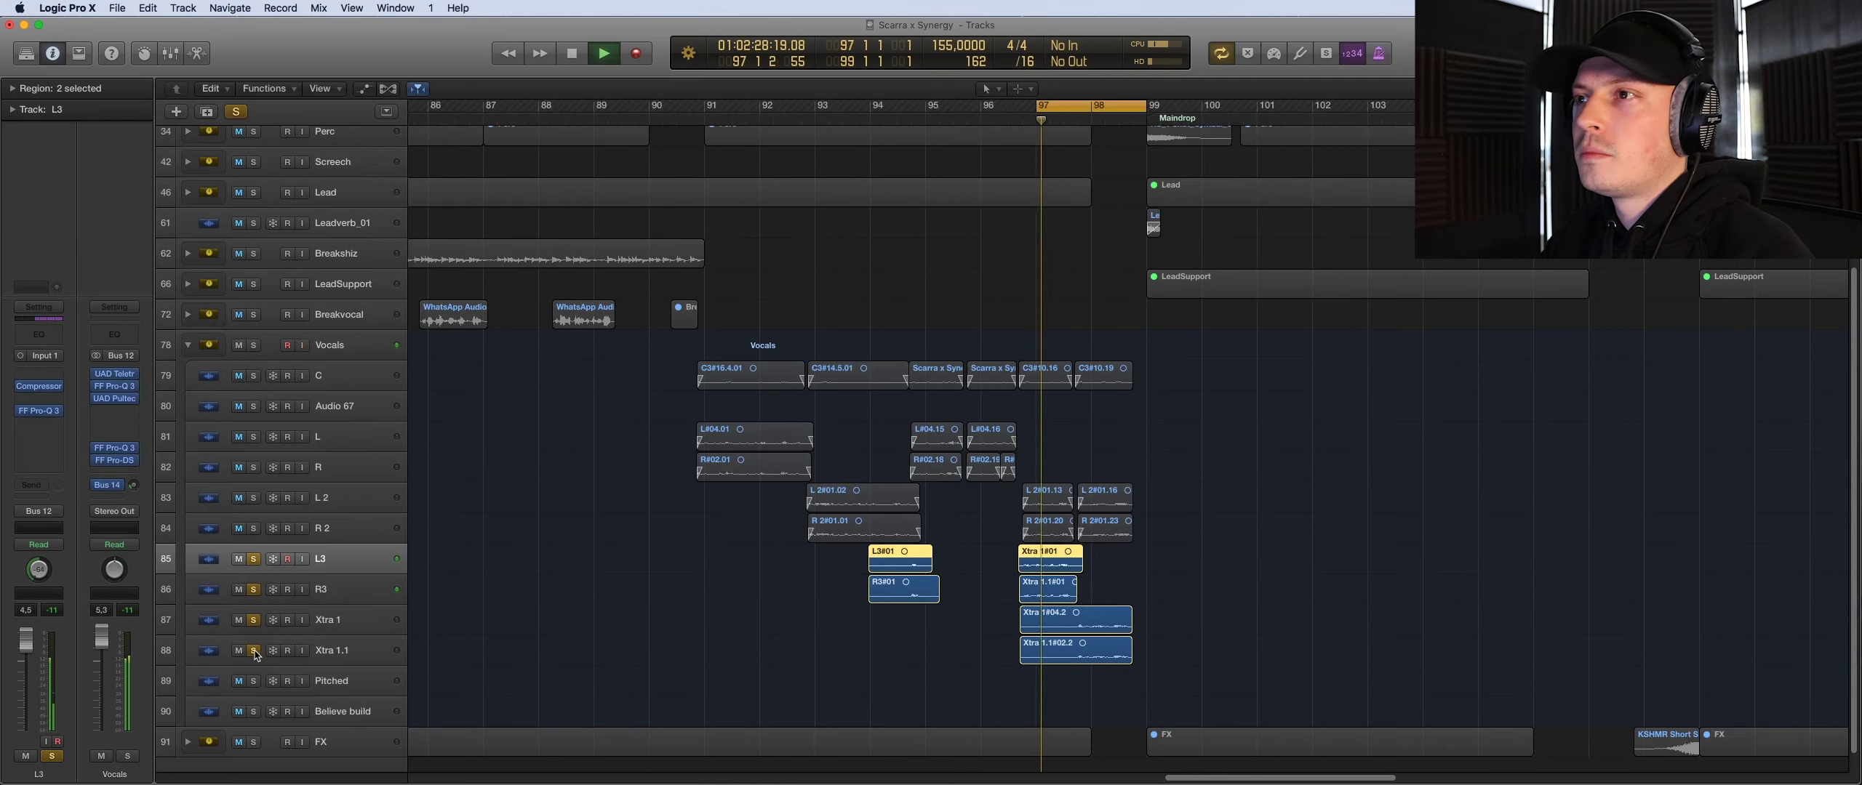
pyautogui.moveTo(1146, 114); pyautogui.dragTo(1101, 117)
pyautogui.press('space')
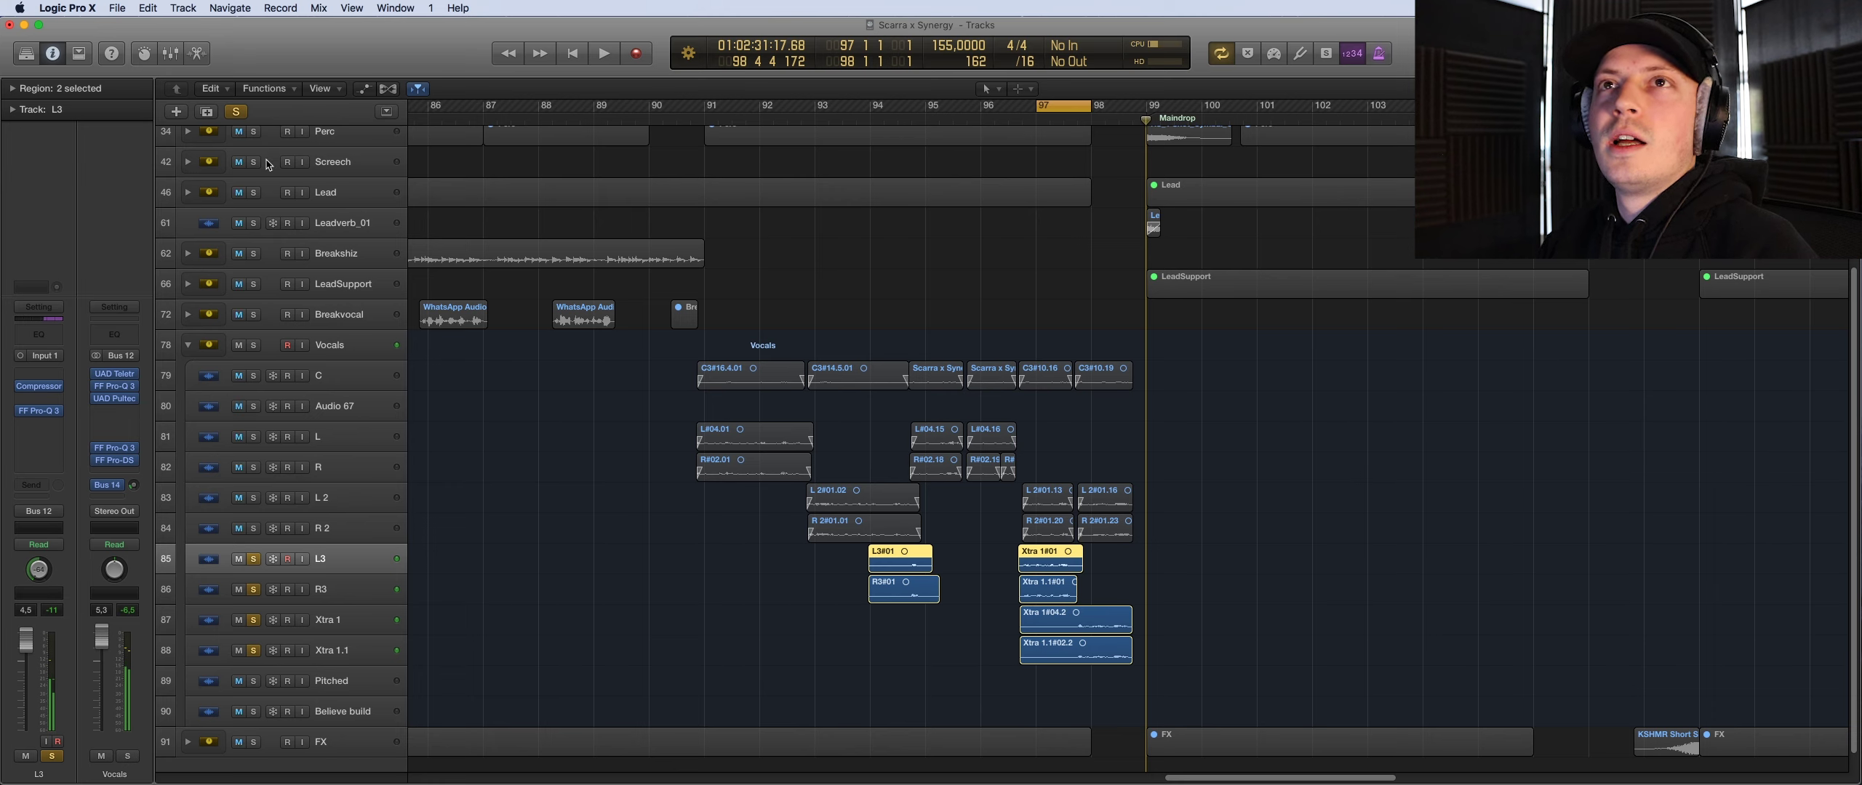
pyautogui.click(237, 113)
pyautogui.press('c')
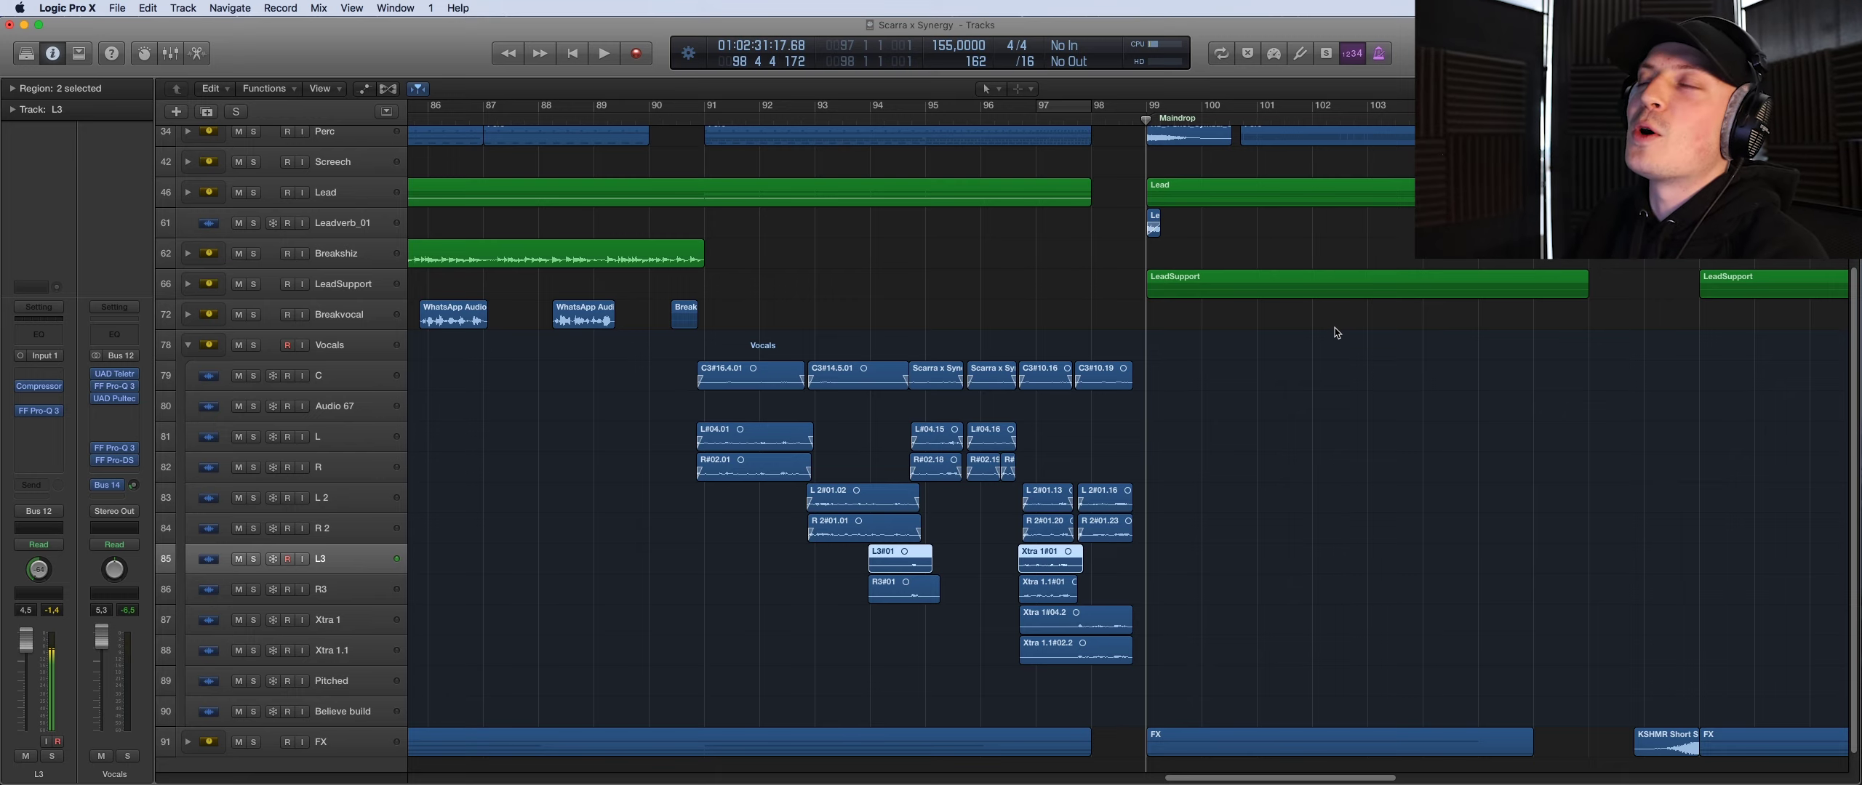
# Mute tracks L3, R3, Xtra 1 and Xtra 1.1 and play from bar 96 to hear the build-up without those layers
pyautogui.press(',')
pyautogui.press(',')
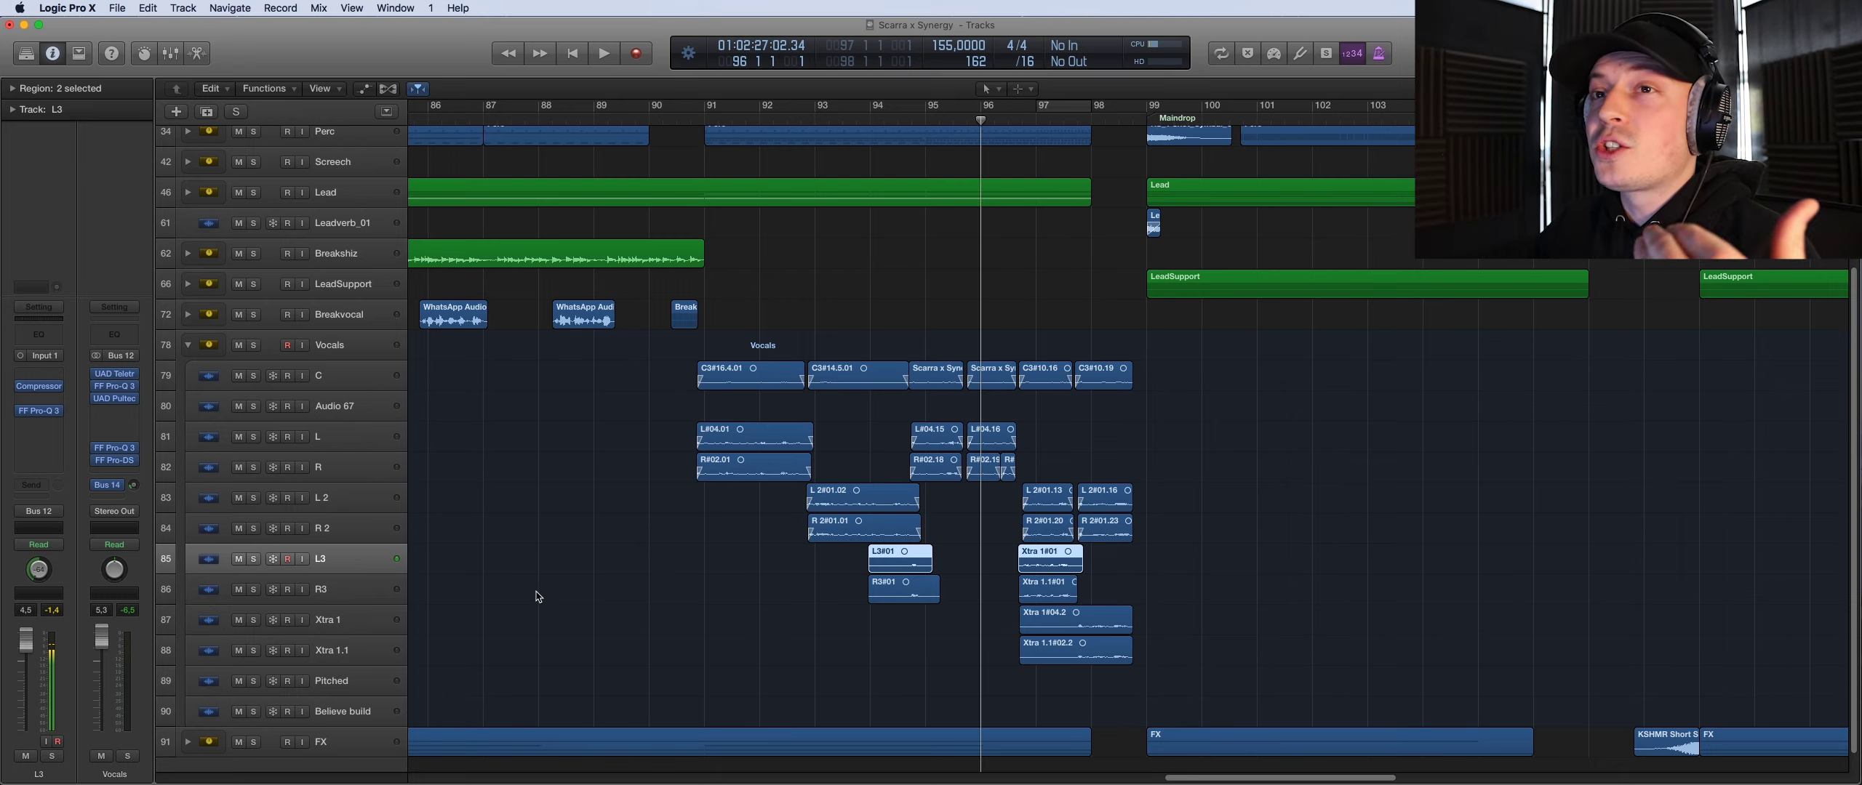
pyautogui.moveTo(238, 559); pyautogui.dragTo(237, 650)
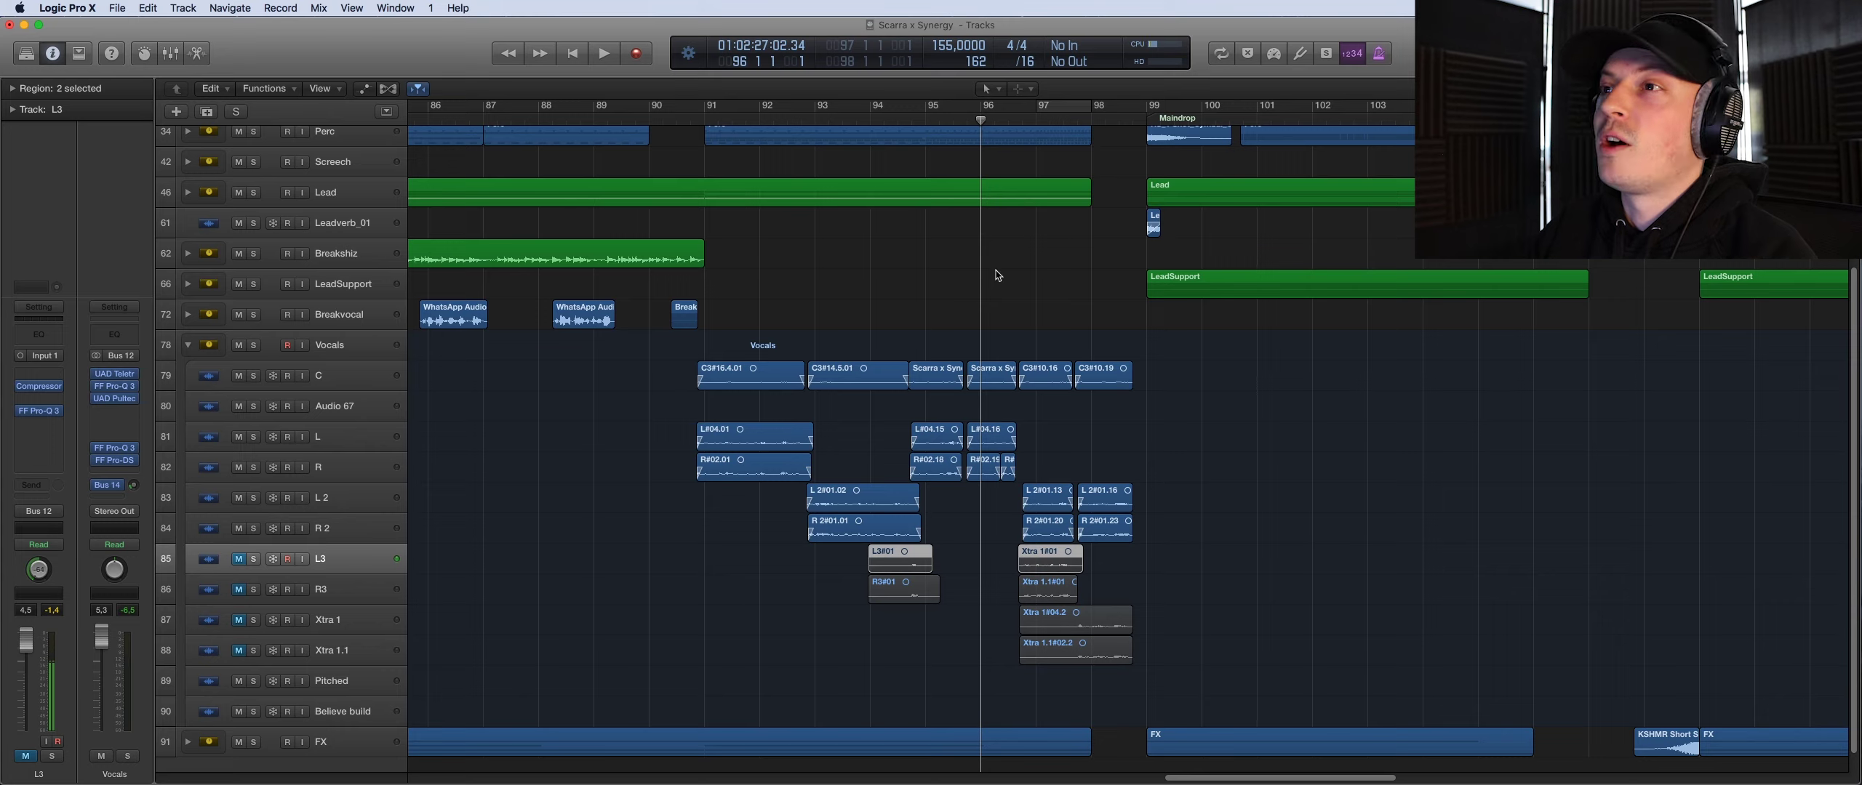
pyautogui.press('space')
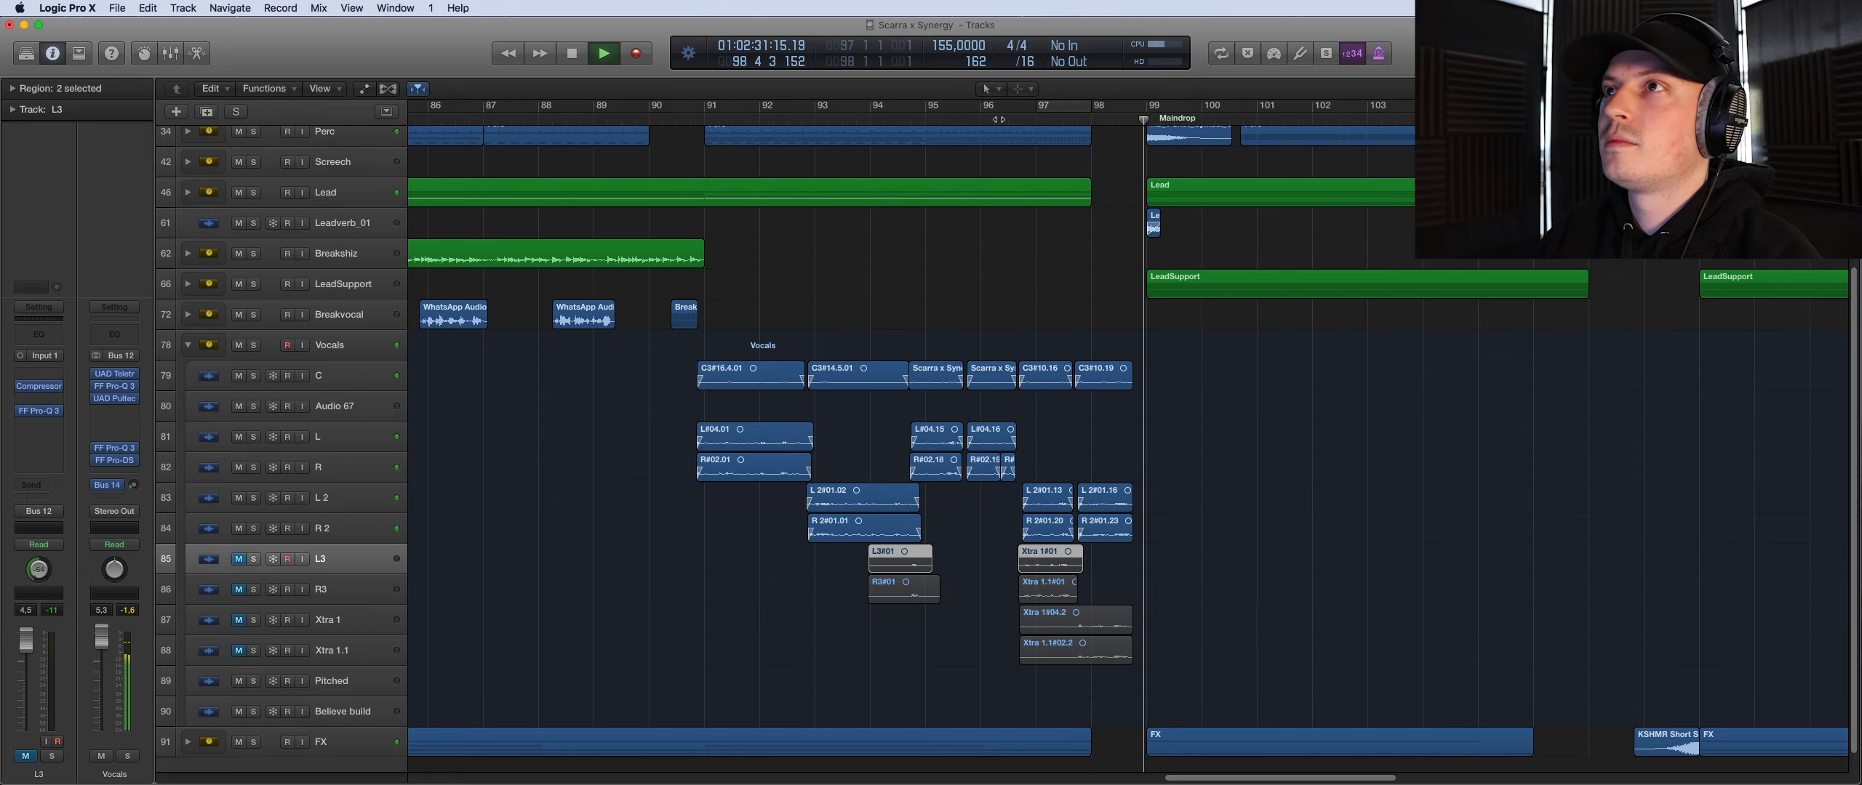
pyautogui.press('space')
# Unmute tracks L3 through Xtra 1.1 and play into the Maindrop to hear the full vocal stack, then stop
pyautogui.moveTo(240, 561); pyautogui.dragTo(240, 650)
pyautogui.press('space')
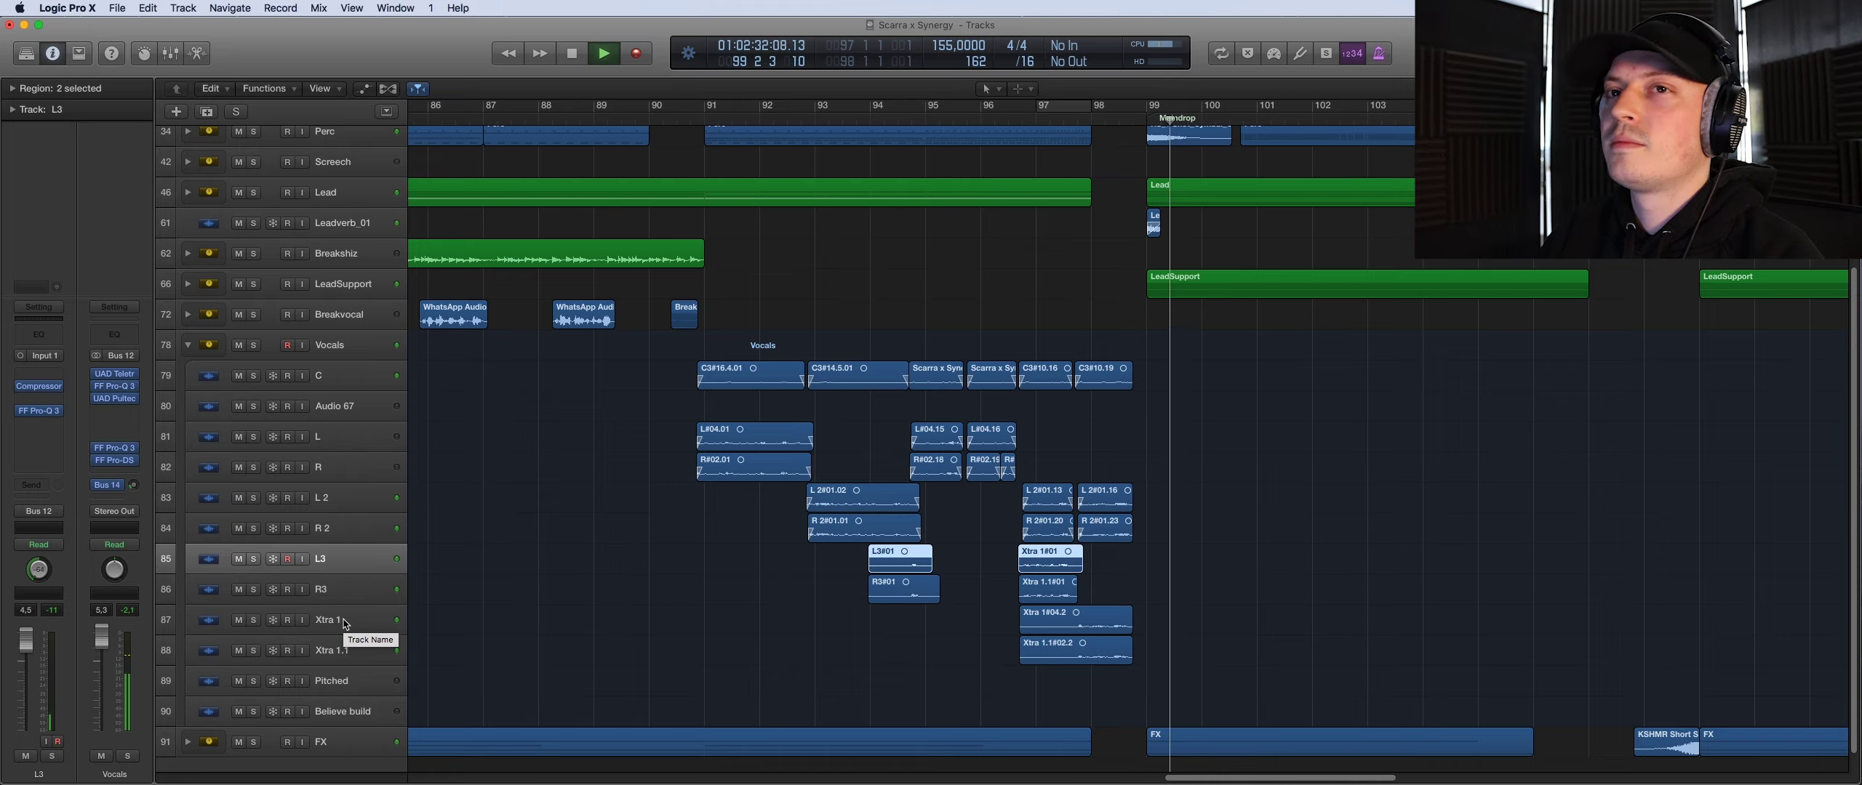
pyautogui.press('space')
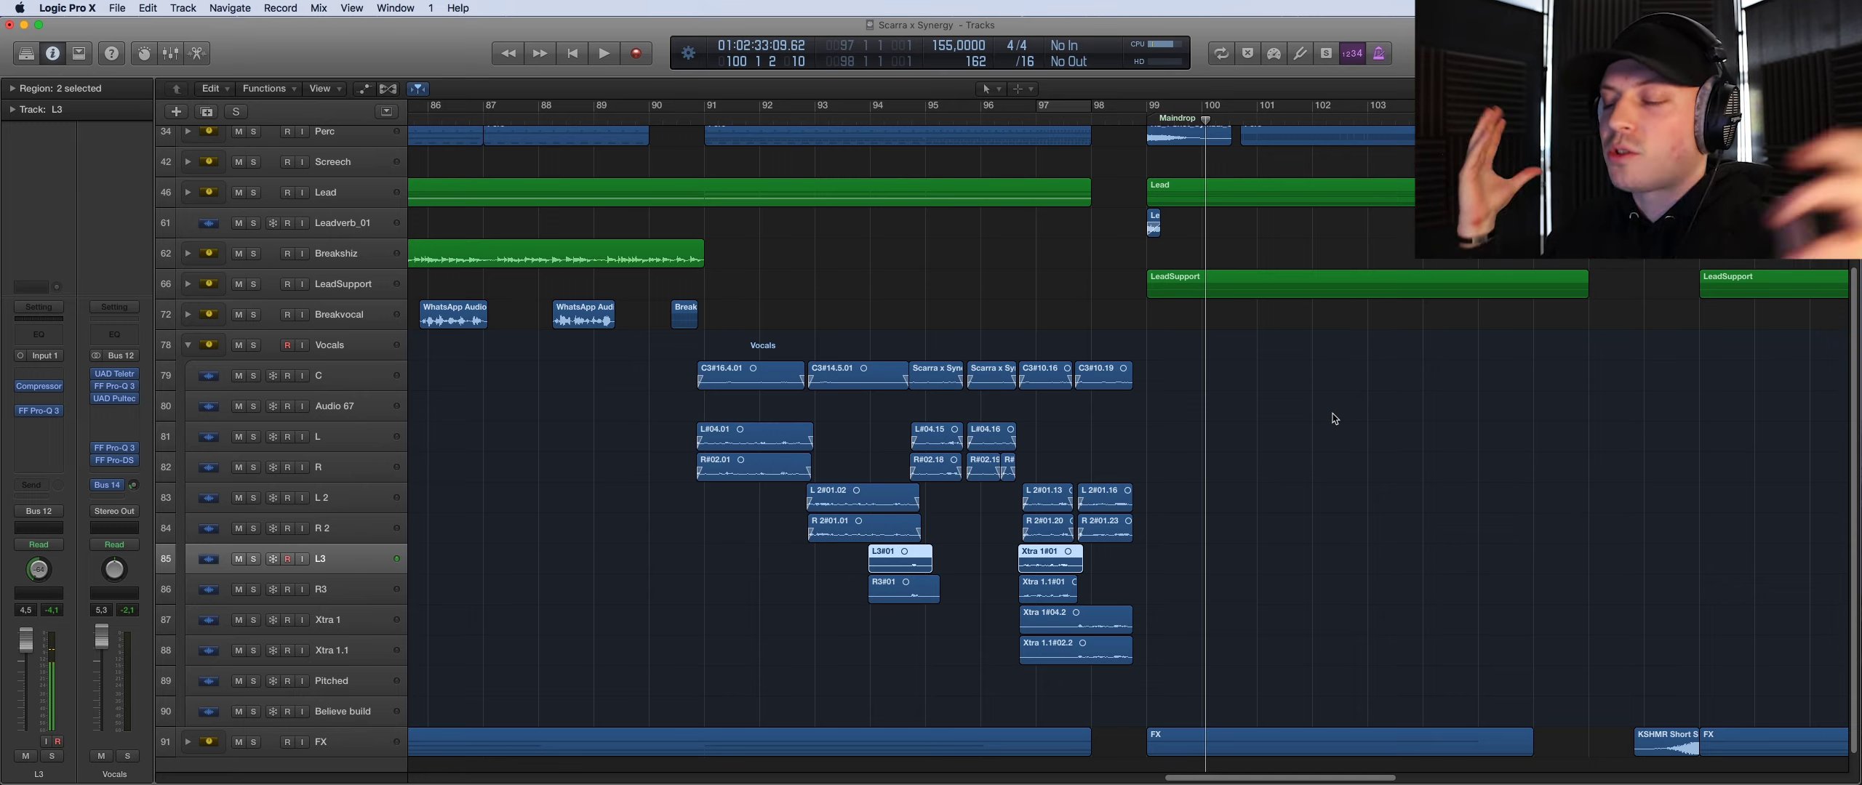
# Deselect the regions on vocal track L3
pyautogui.click(1335, 419)
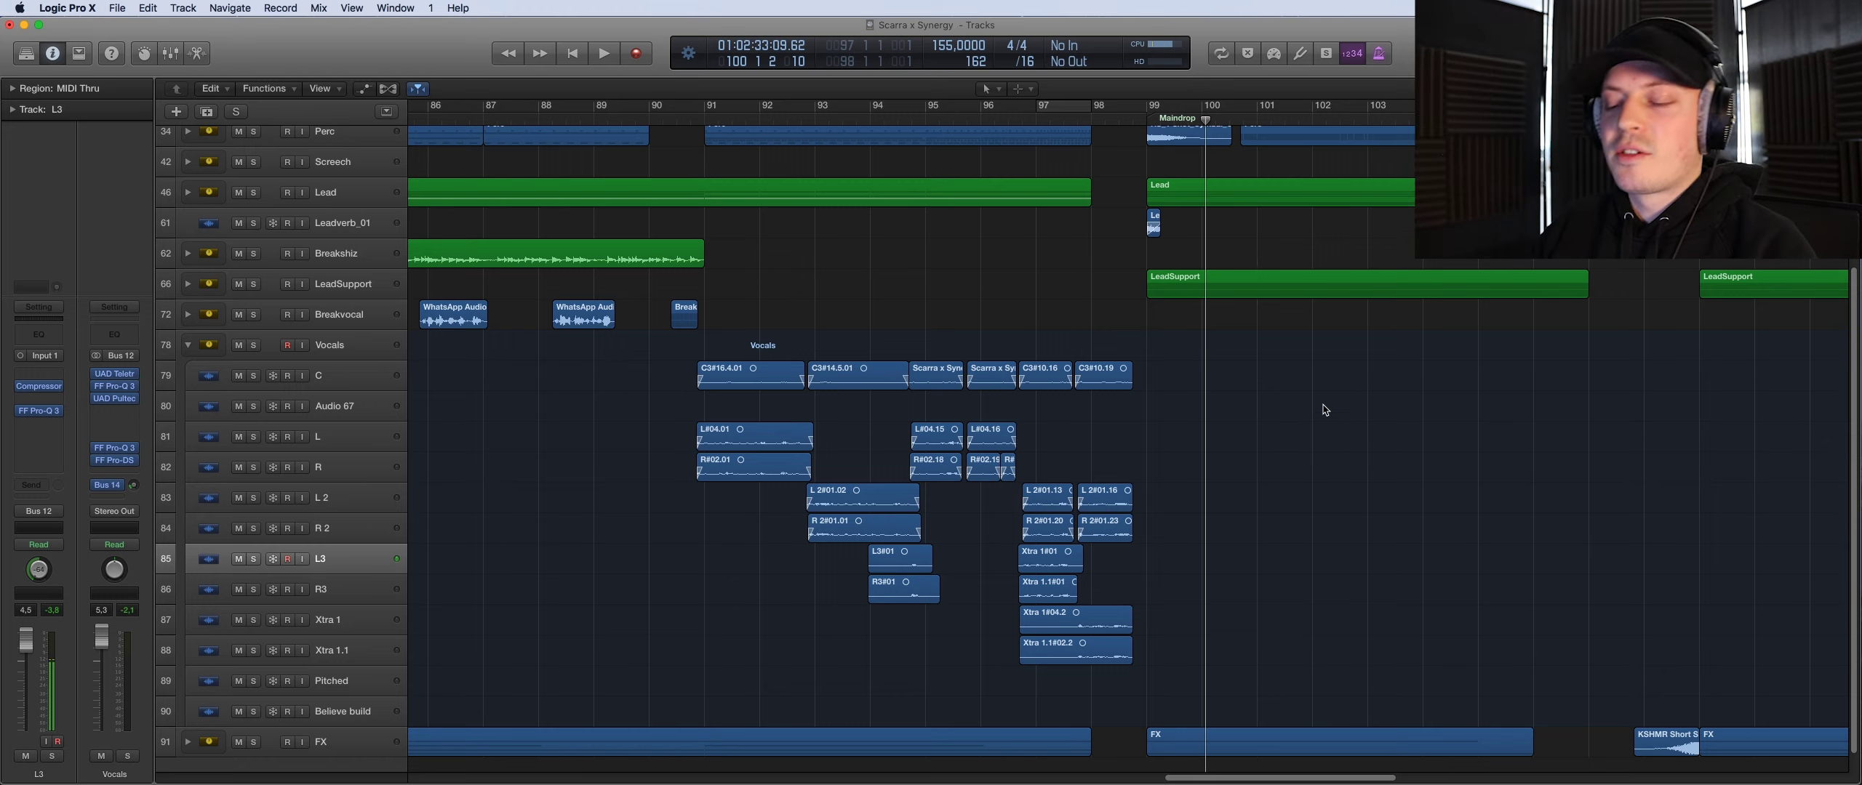
pyautogui.rightClick(1324, 407)
pyautogui.press('Escape')
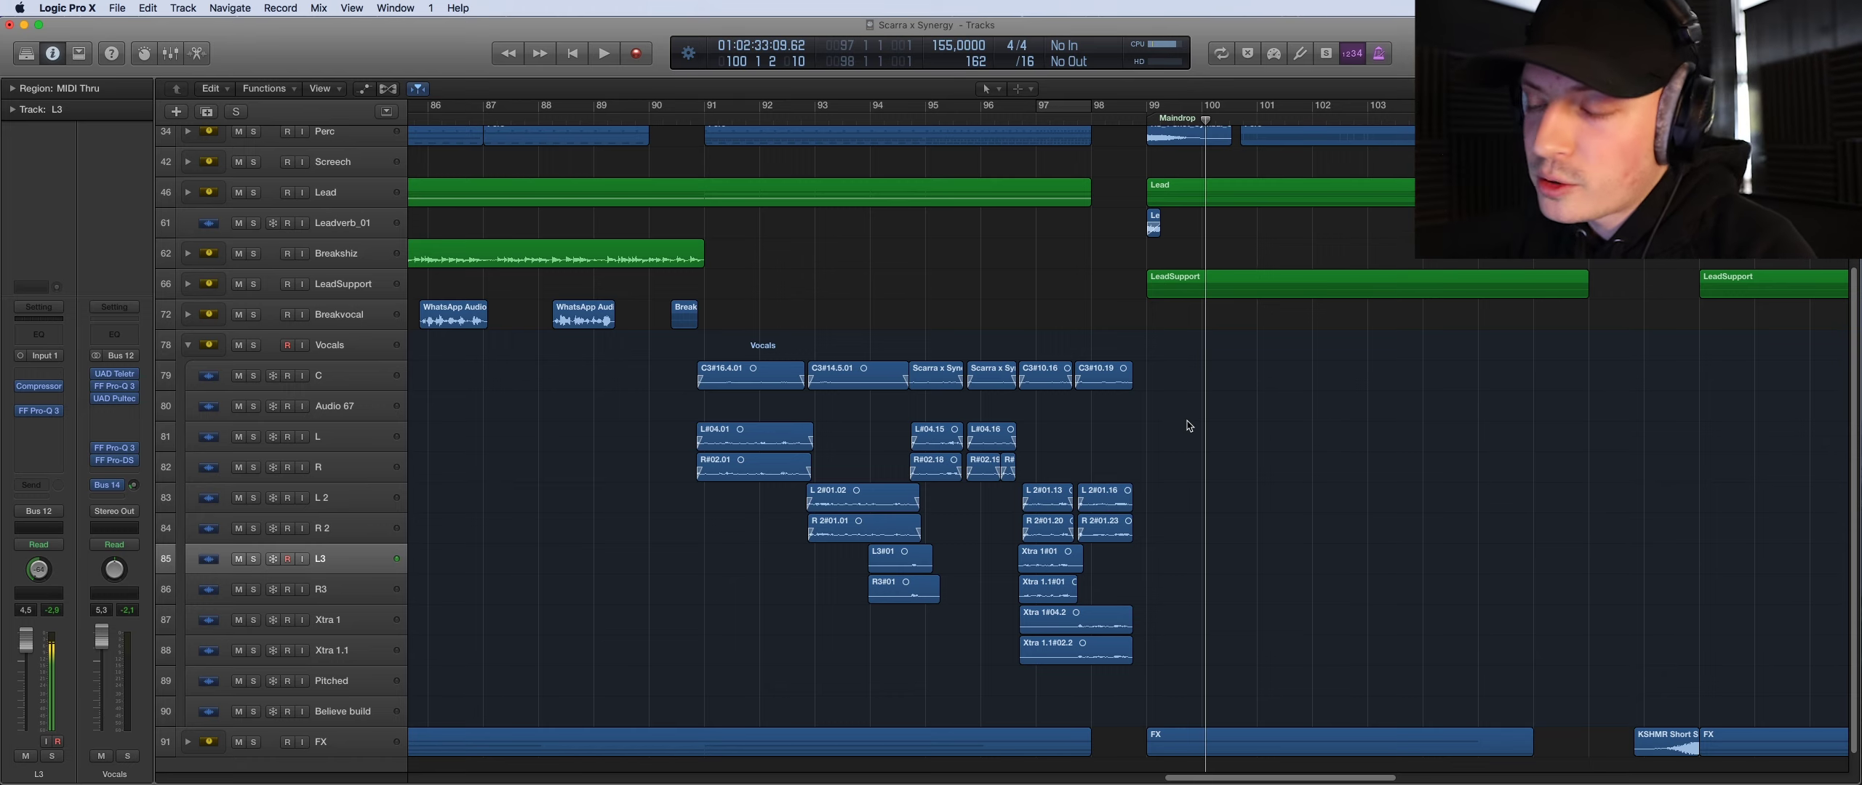